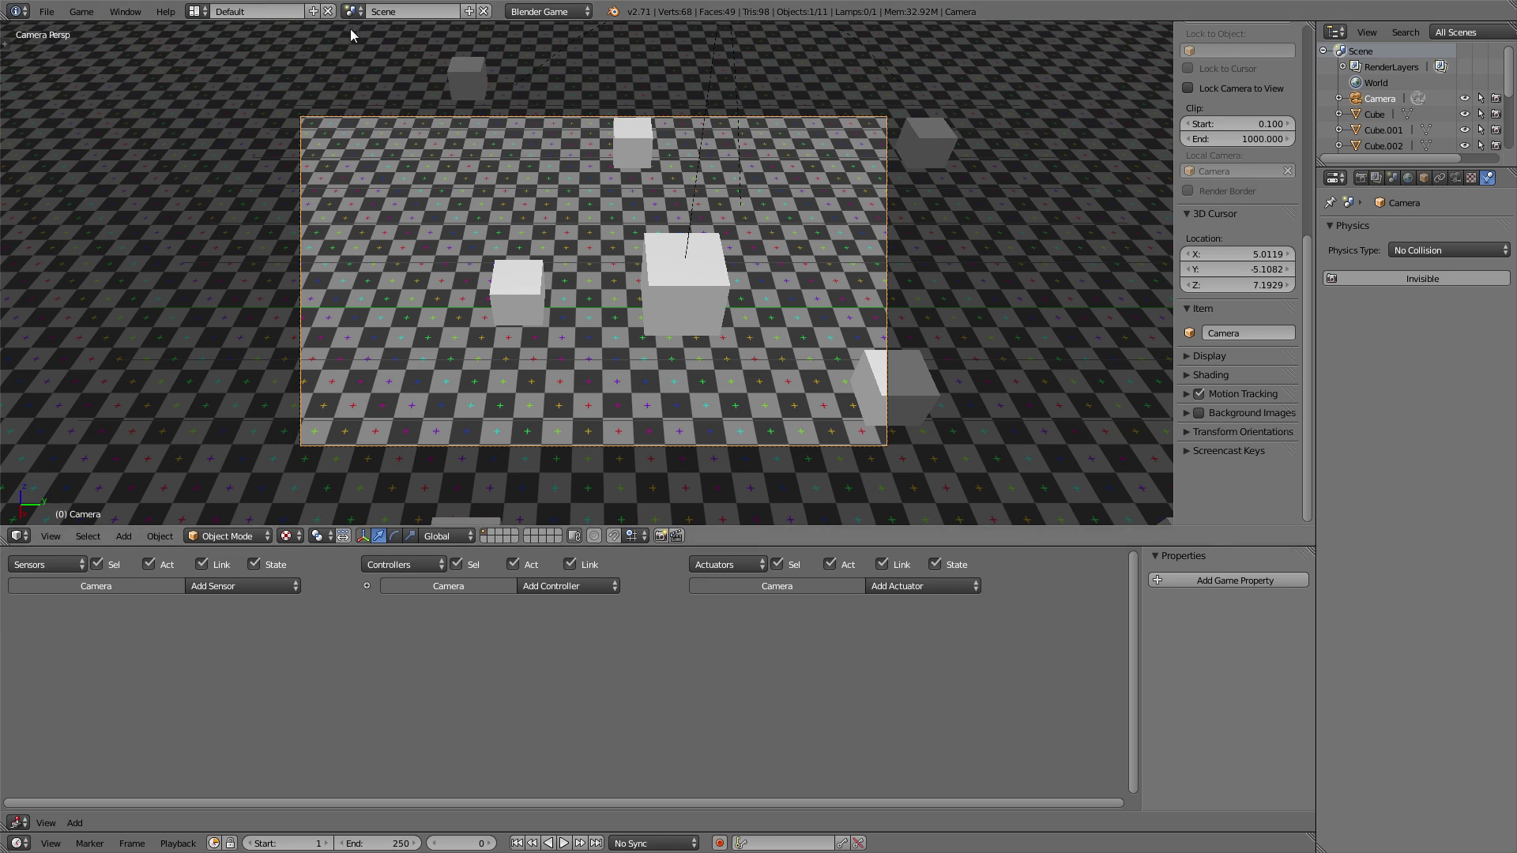
Create a new empty scene named 'HUD'.
click(468, 11)
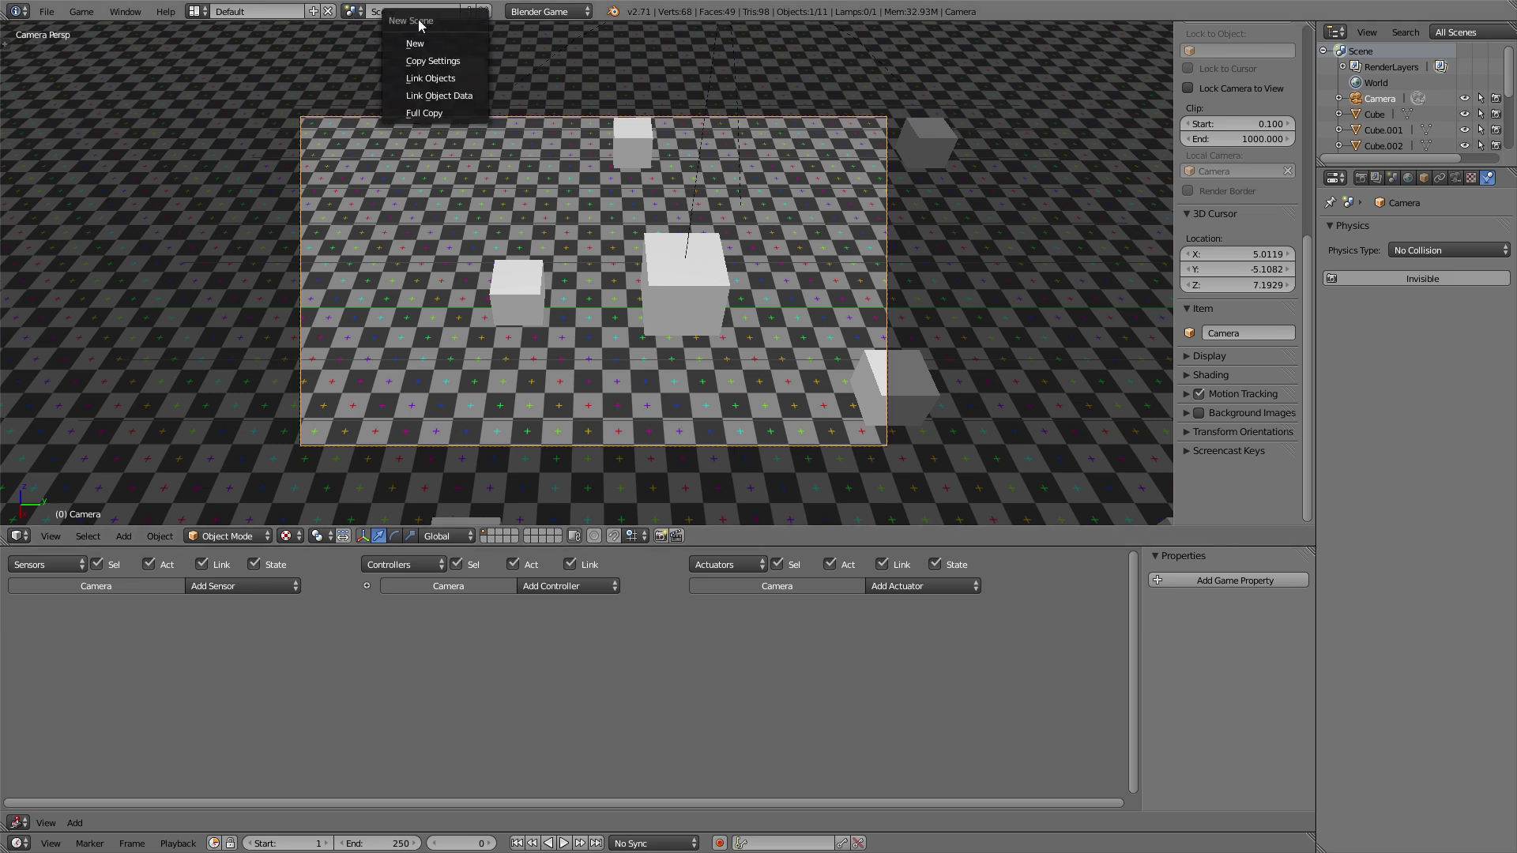
click(401, 42)
click(419, 11)
text(HUD)
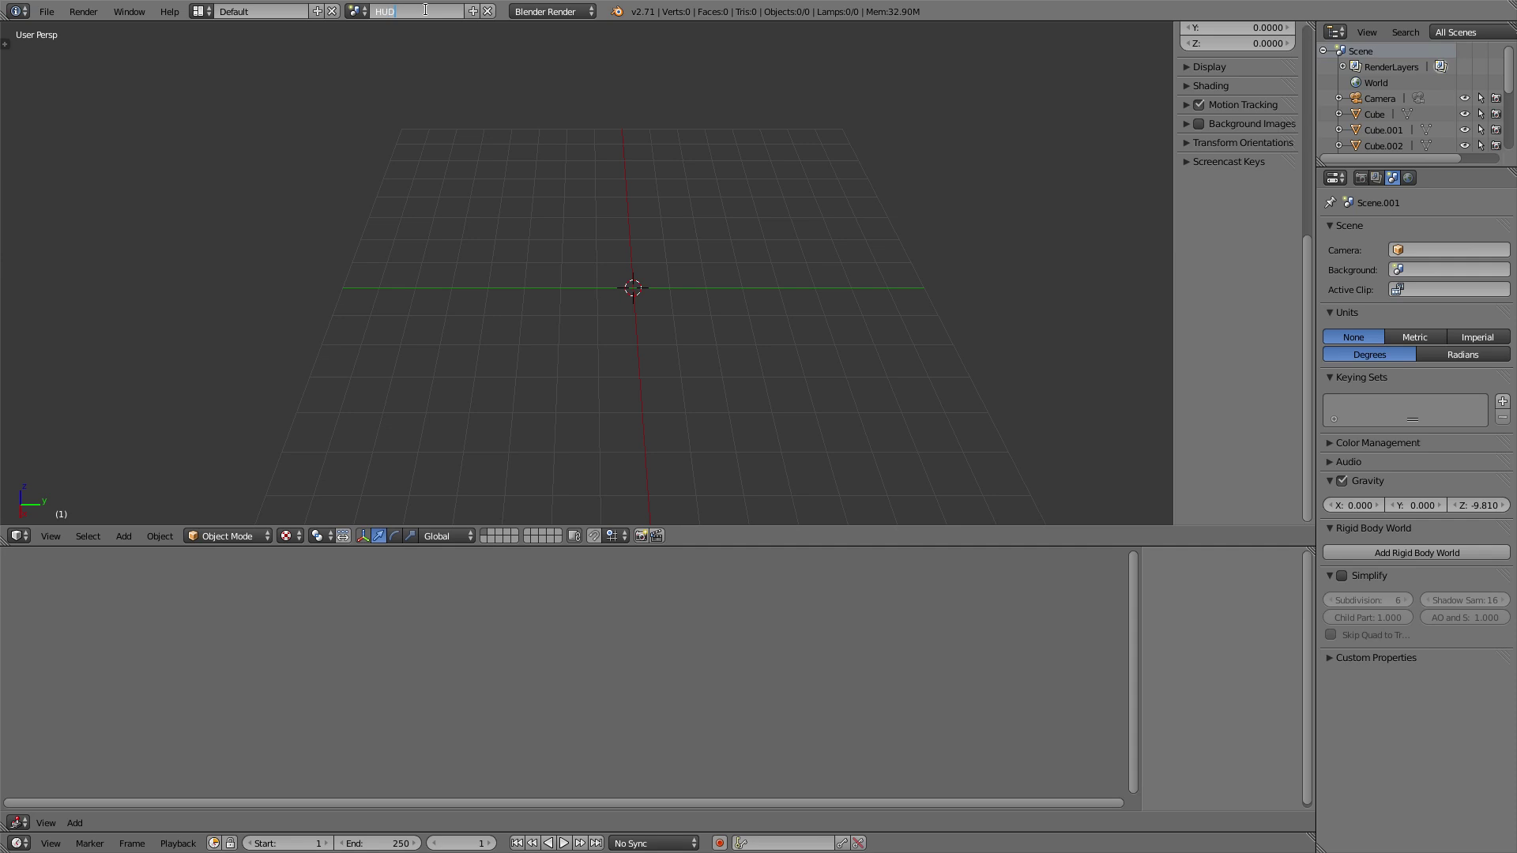
key(Return)
Add a camera to the HUD scene and rotate it 90 degrees about X.
middle_drag(562, 125, 580, 221)
key(shift+a)
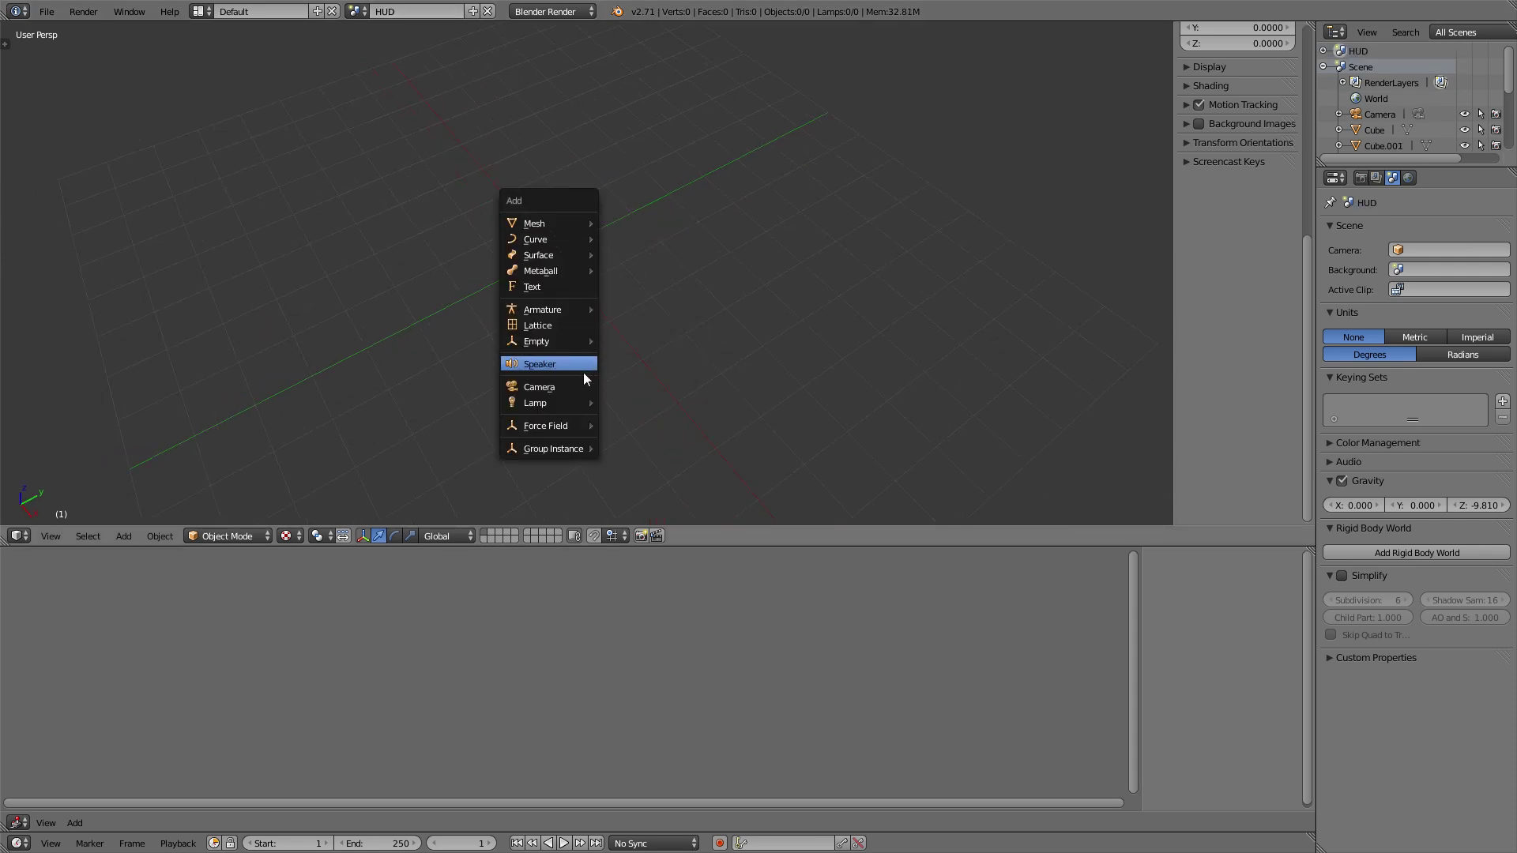
click(583, 372)
key(r)
key(x)
key(9)
key(0)
key(Return)
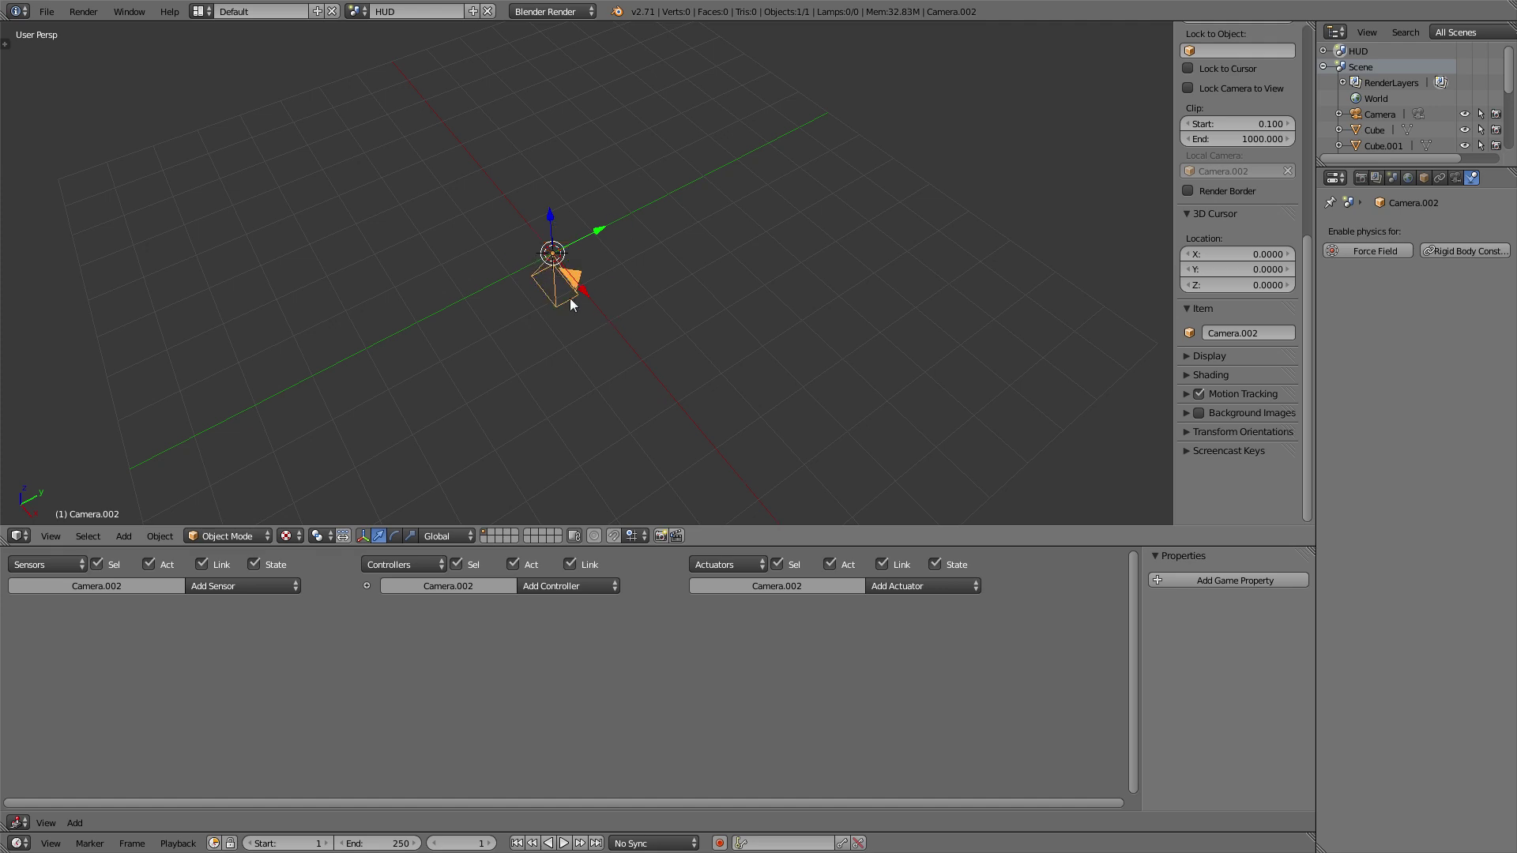
Switch the render engine to Blender Game.
middle_drag(608, 304, 610, 300)
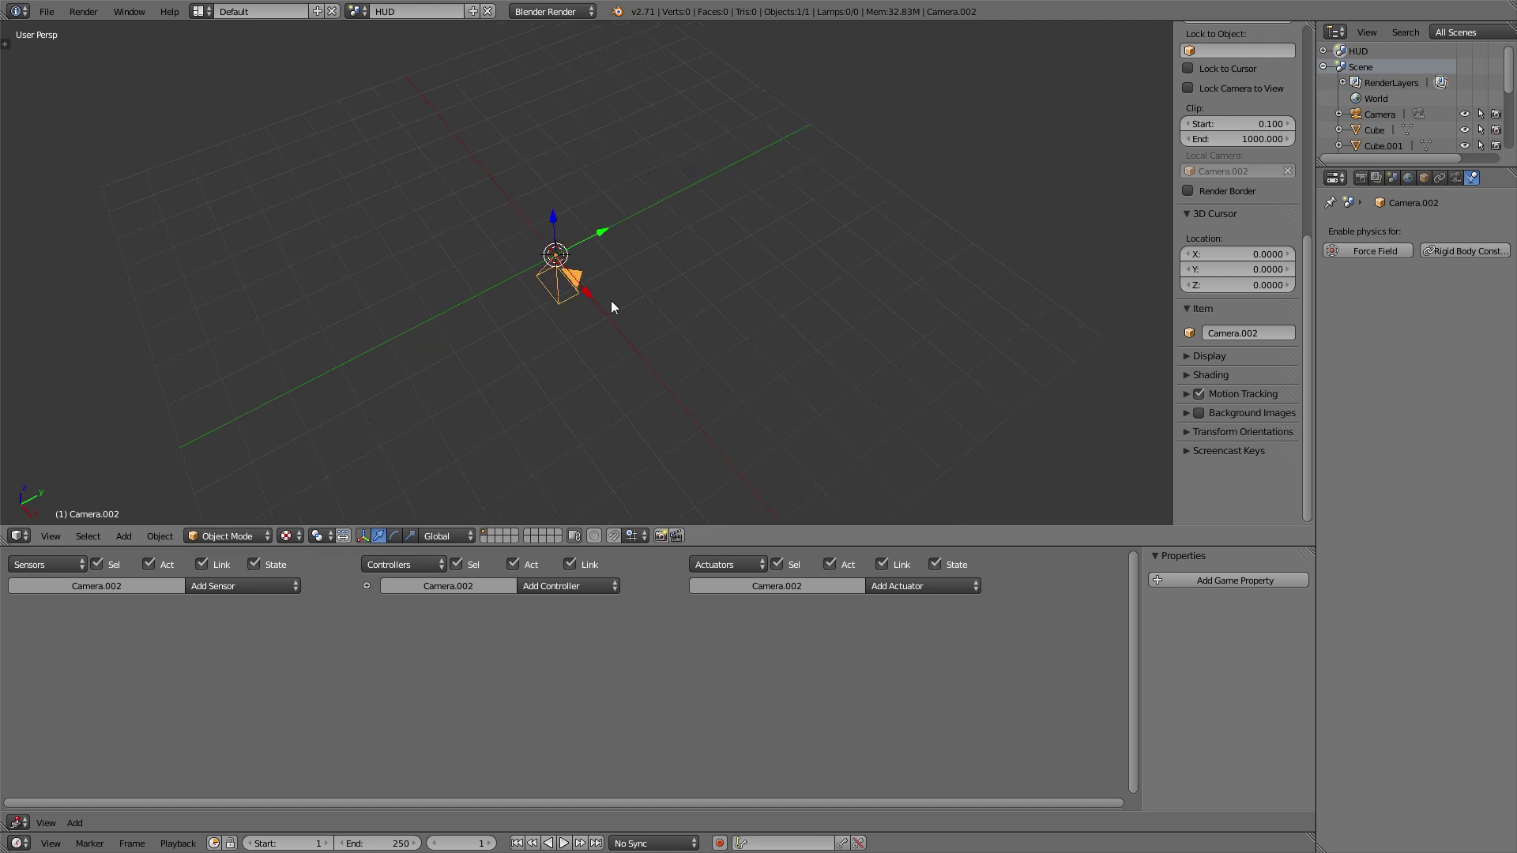
click(553, 12)
click(551, 49)
Raise the camera 10 units along Z and make its lens orthographic.
key(g)
key(z)
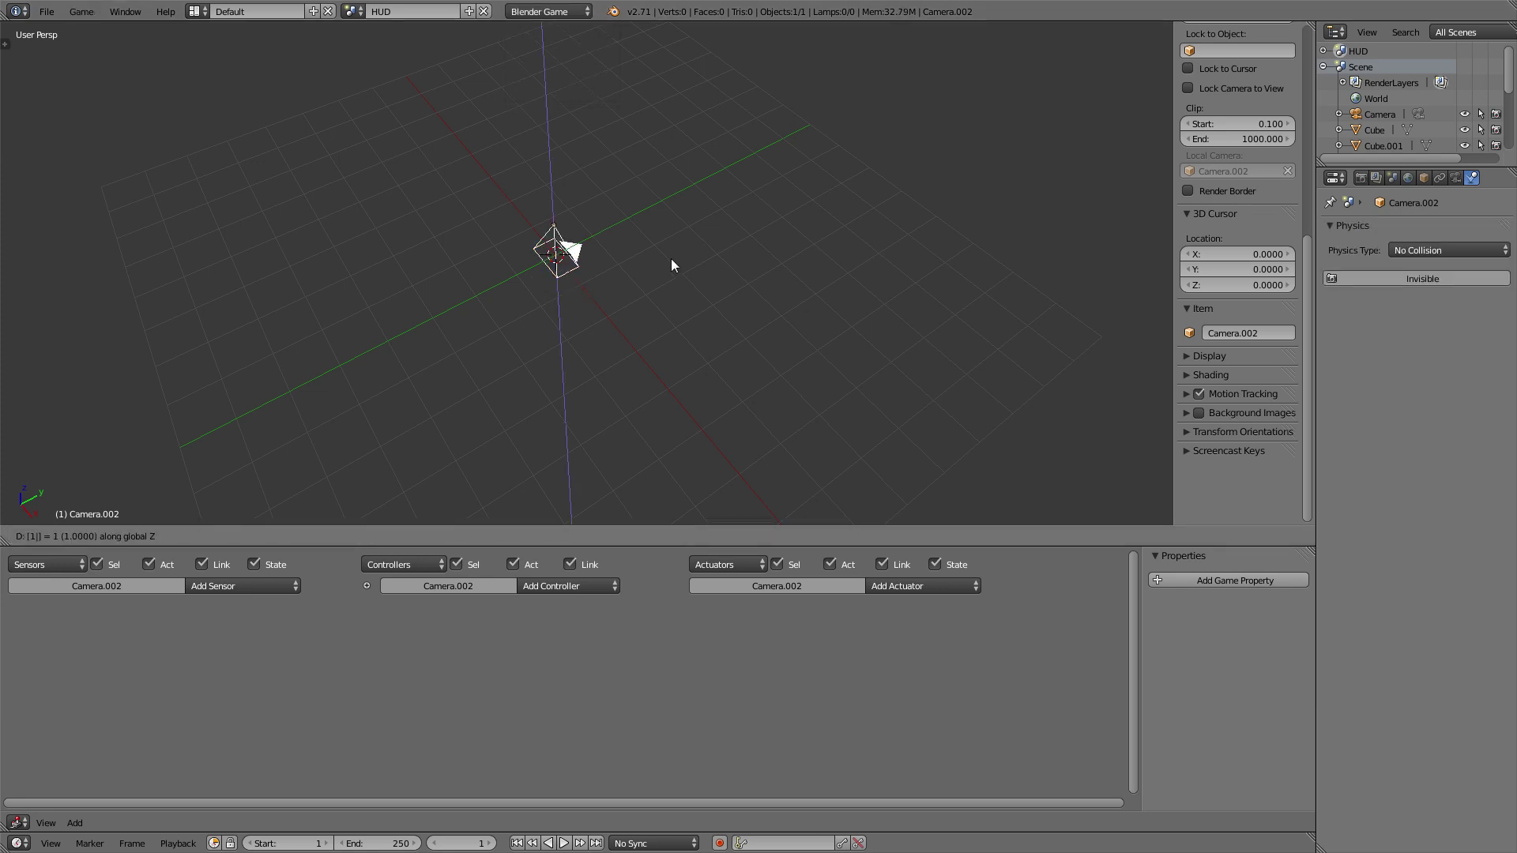
key(1)
key(0)
key(Return)
scroll(670, 258, down, 5)
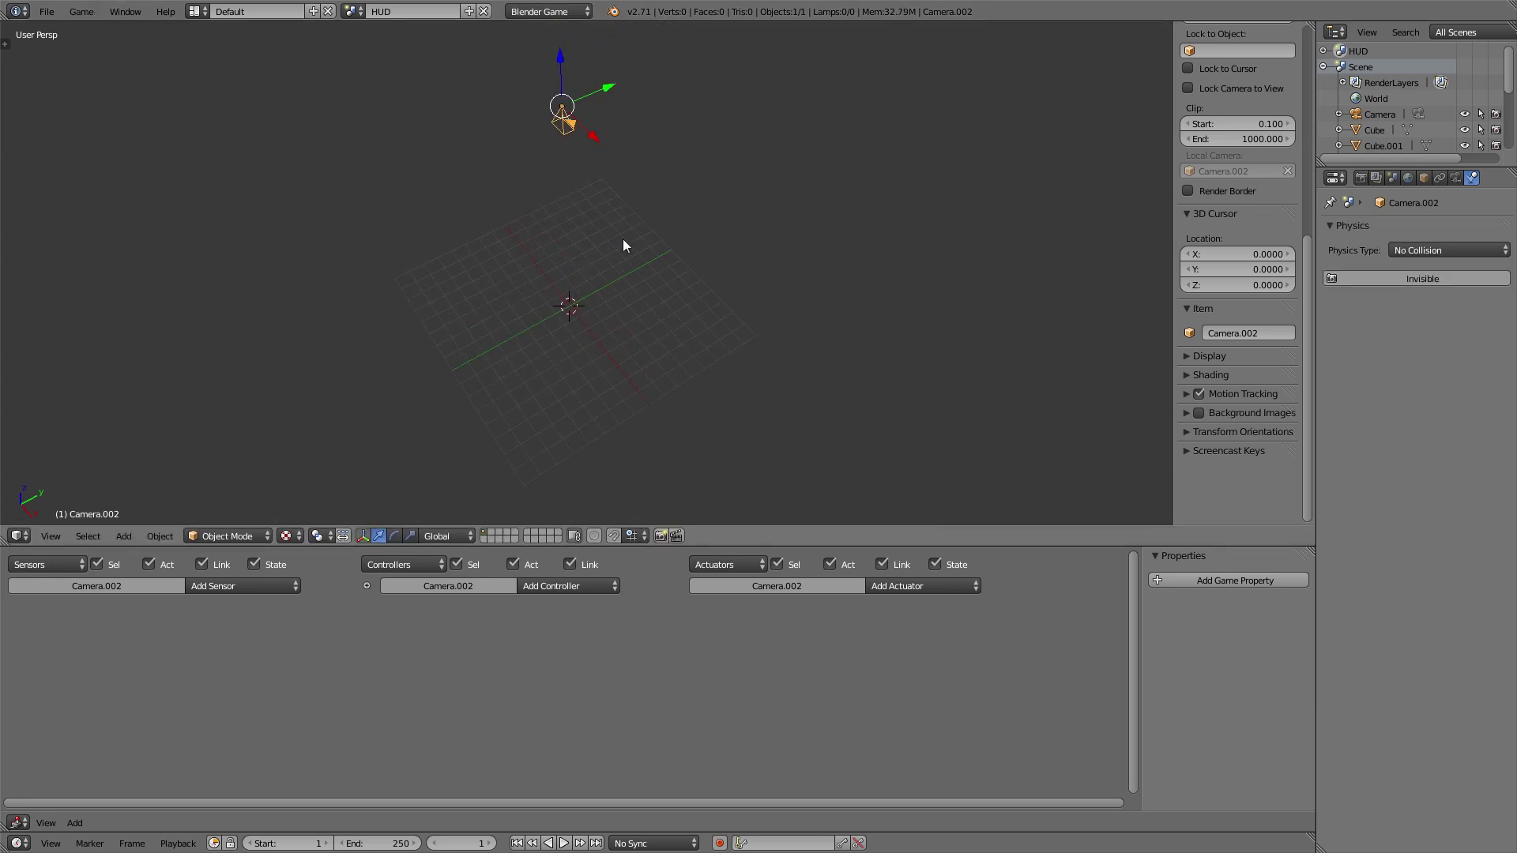
click(1455, 177)
click(1428, 278)
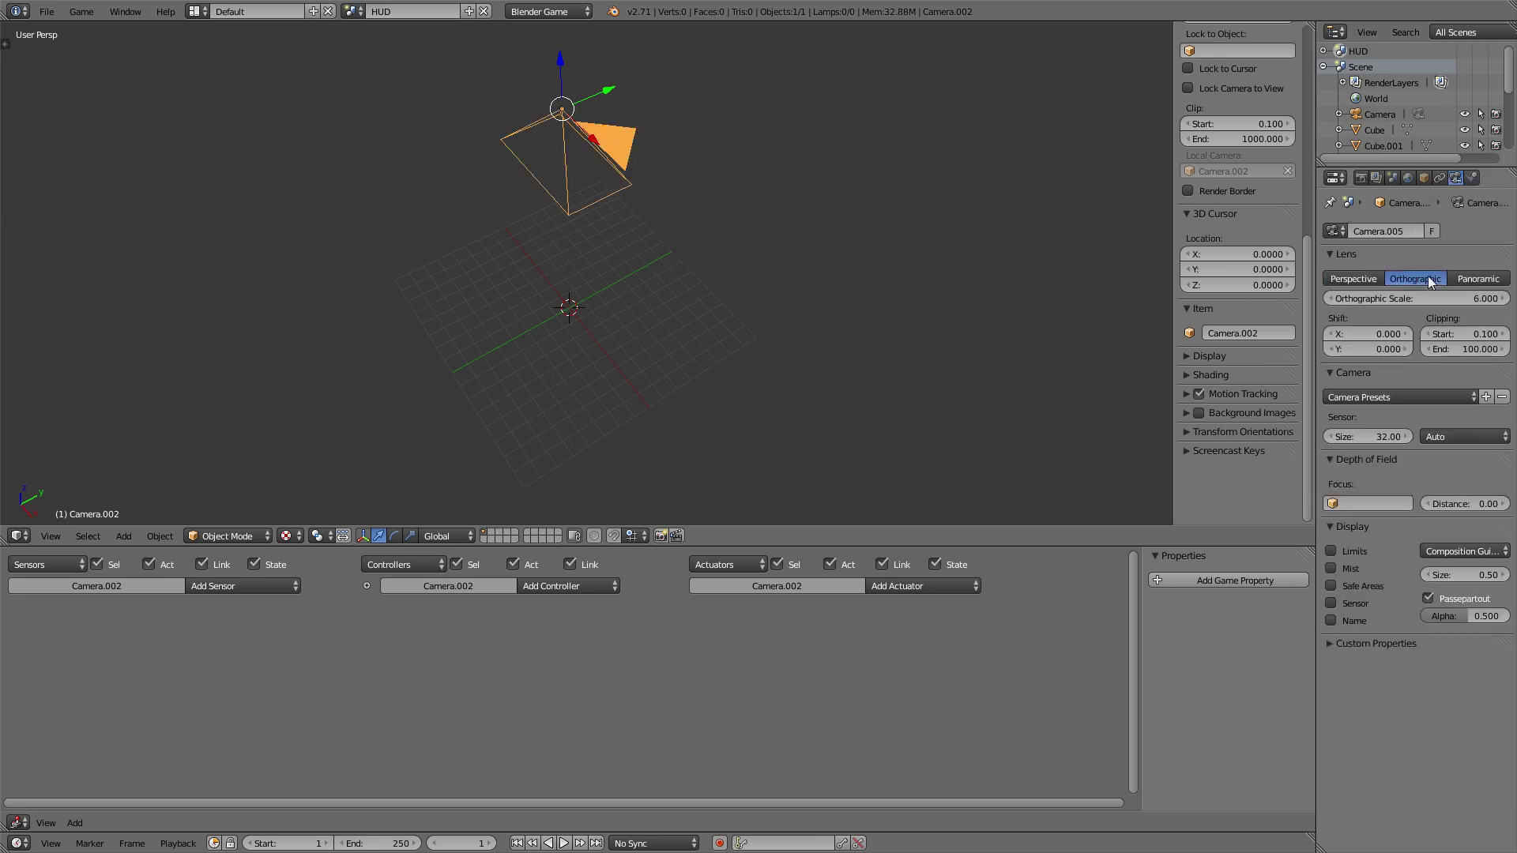
View the scene through the orthographic camera and bring up the Add menu.
key(KP_0)
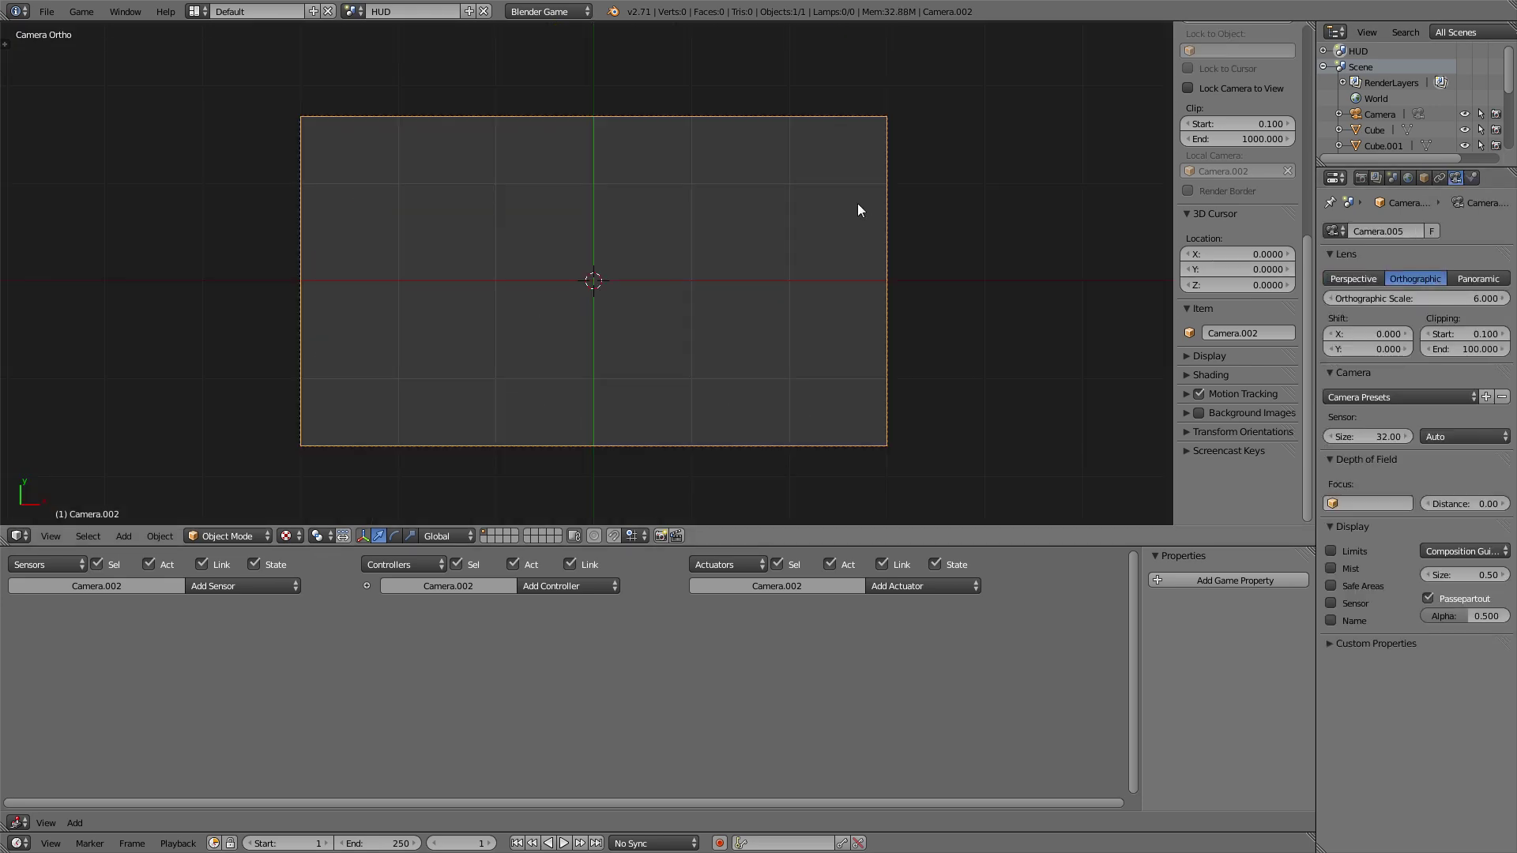
scroll(749, 228, up, 1)
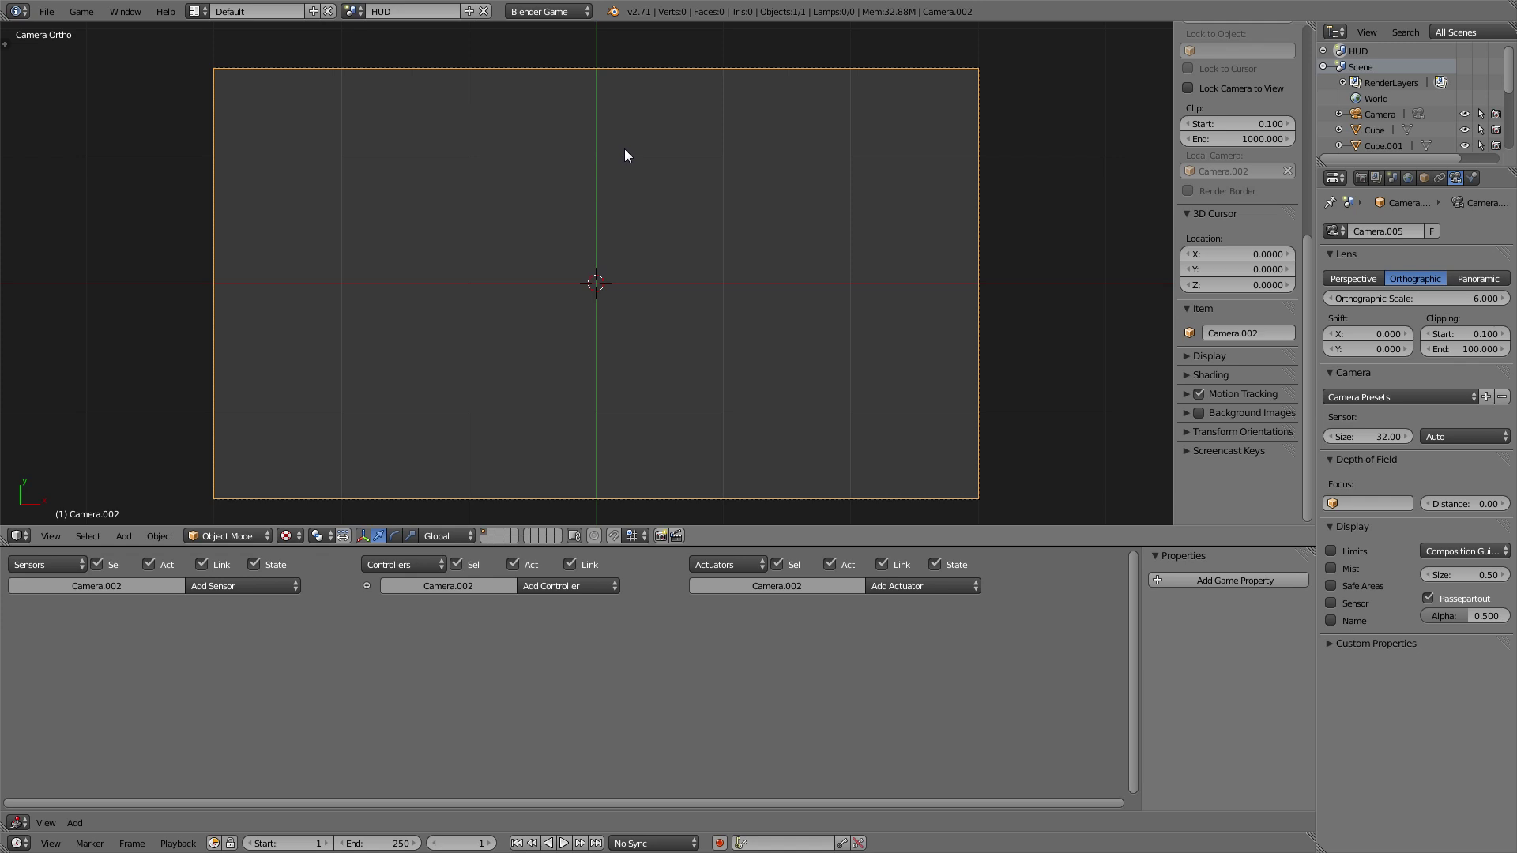
key(shift+a)
Add a plane, flatten it on Y, move it to the frame's top edge and widen it on X.
mouse_move(603, 45)
click(666, 45)
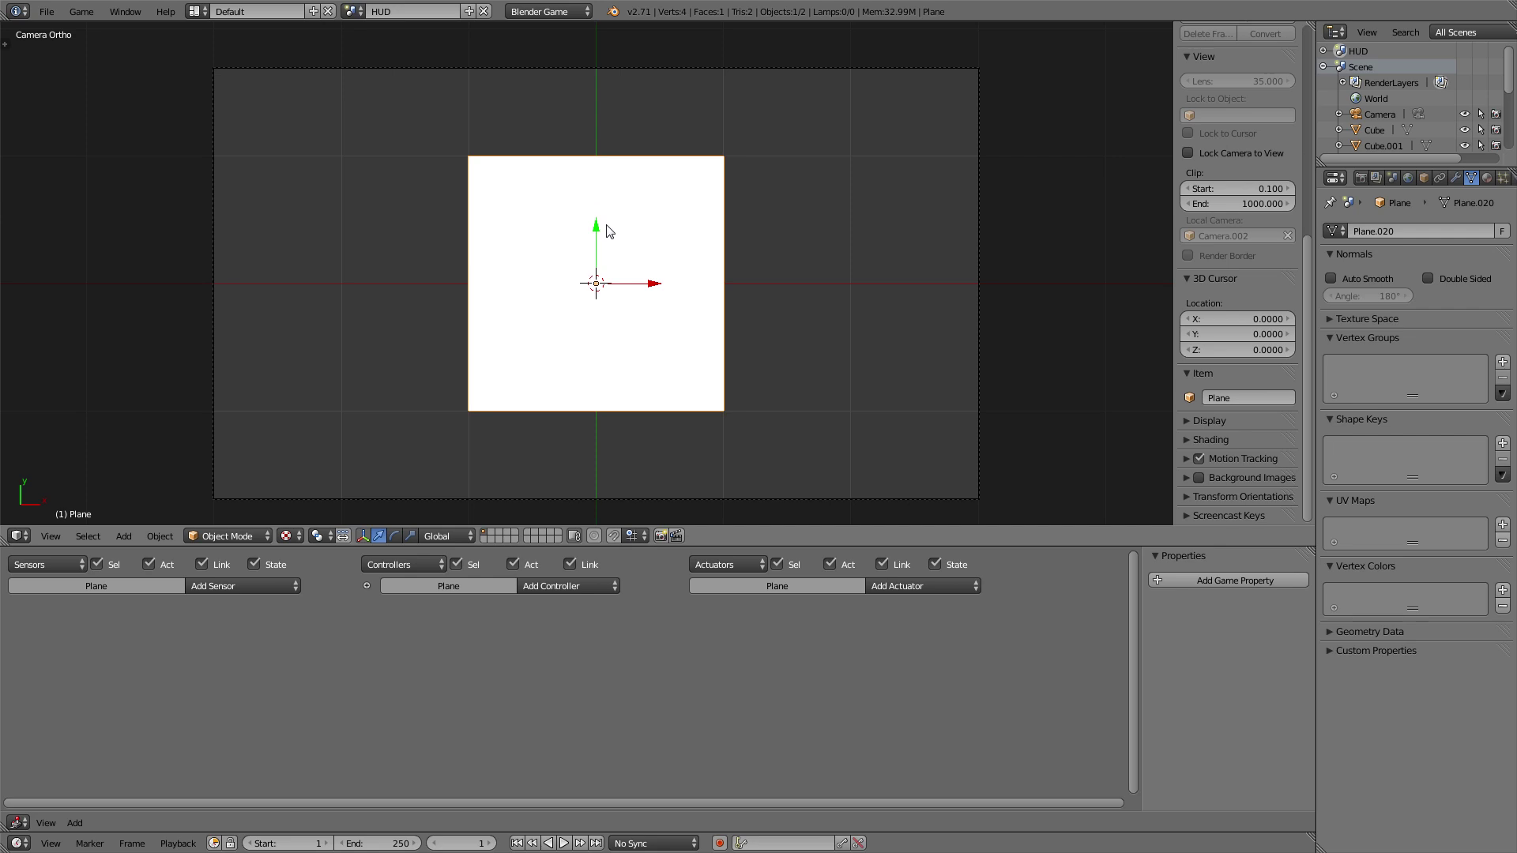
key(s)
key(y)
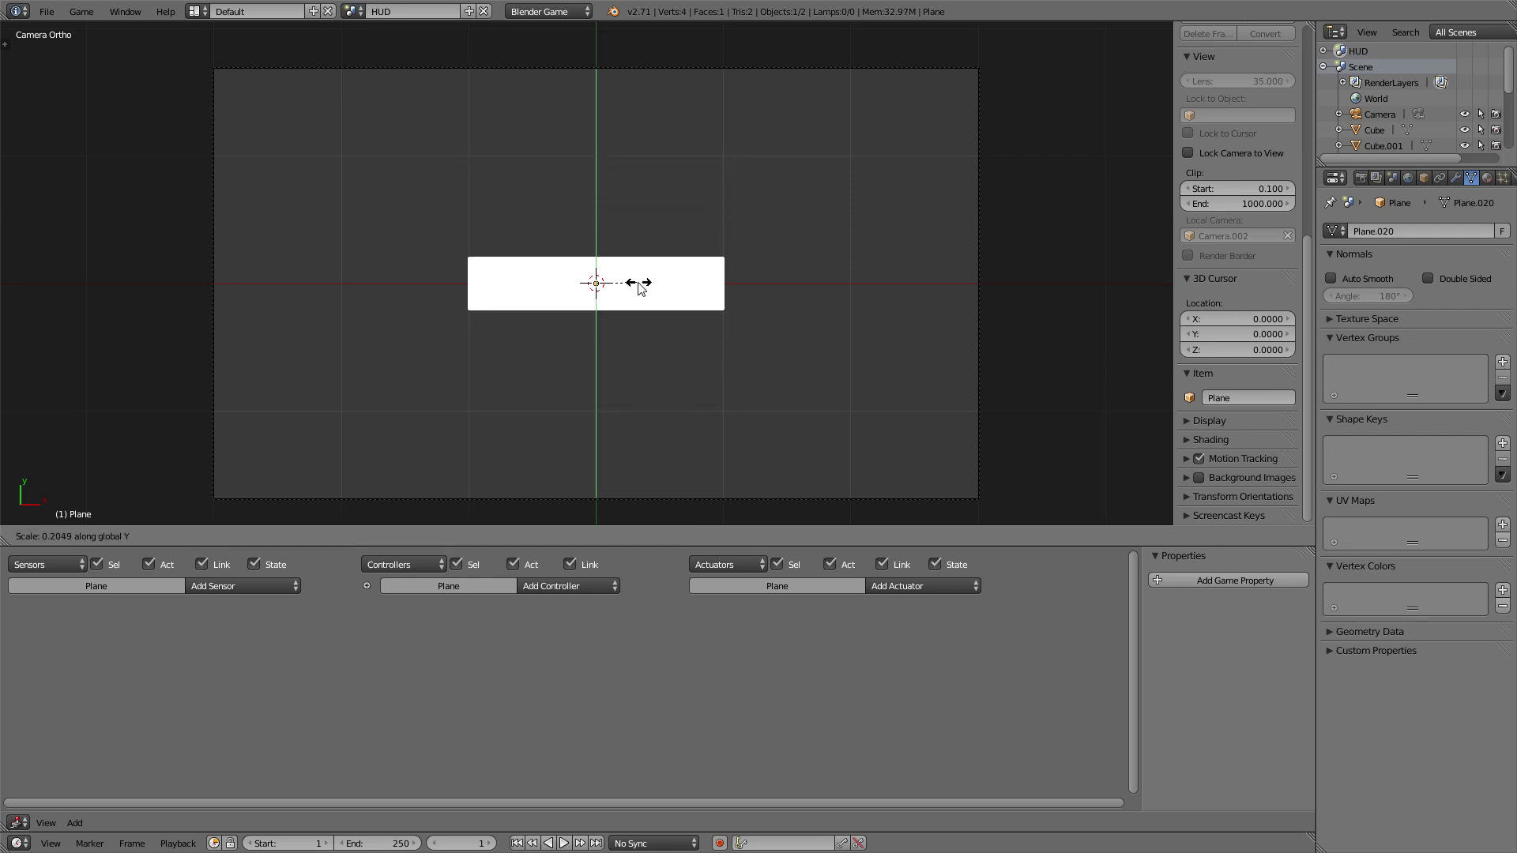
click(639, 288)
key(g)
key(y)
click(620, 105)
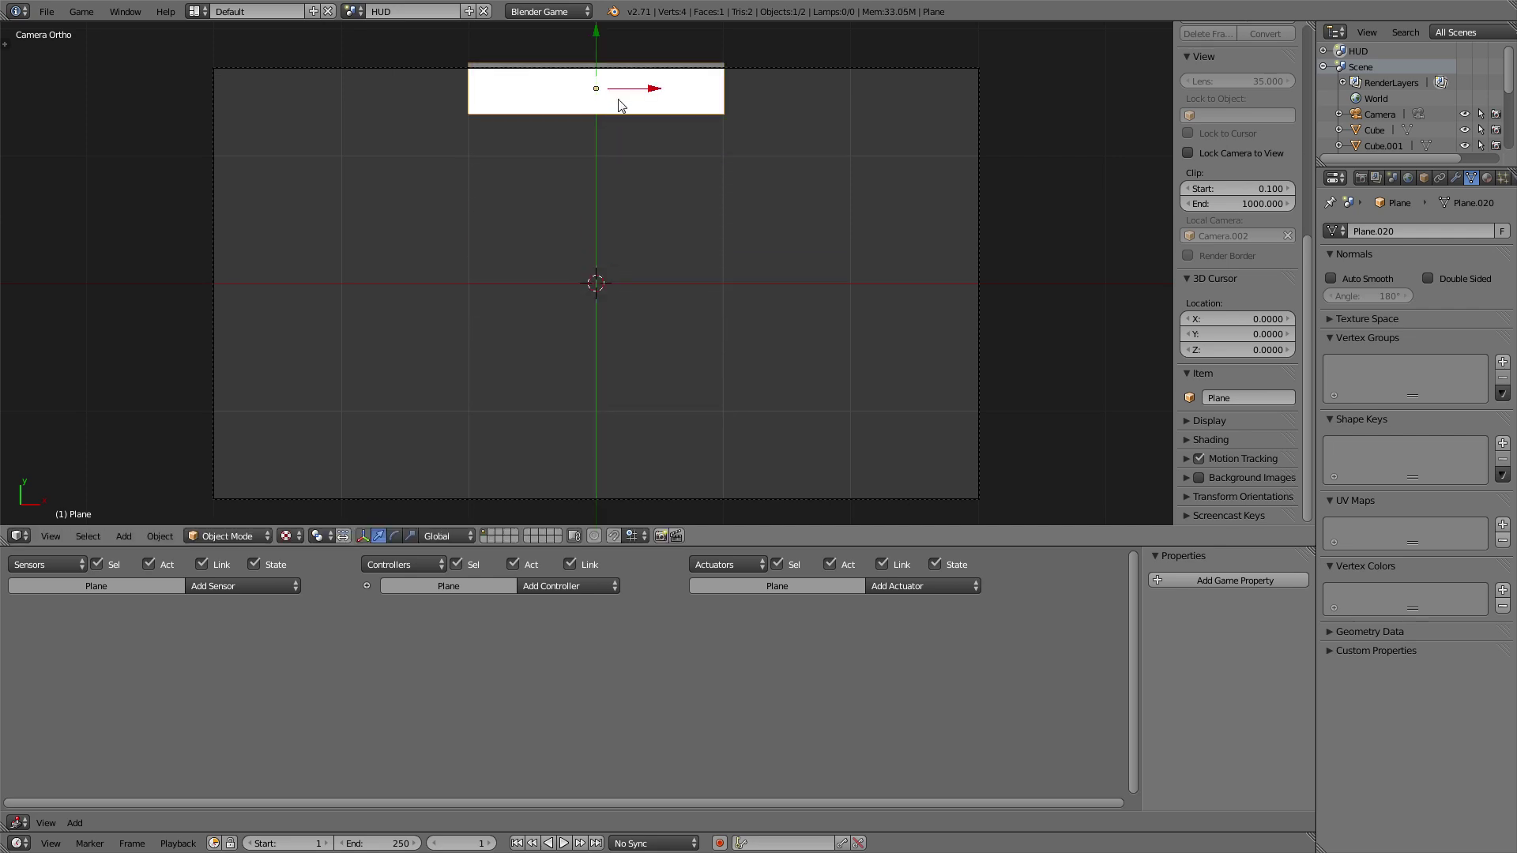
key(s)
key(x)
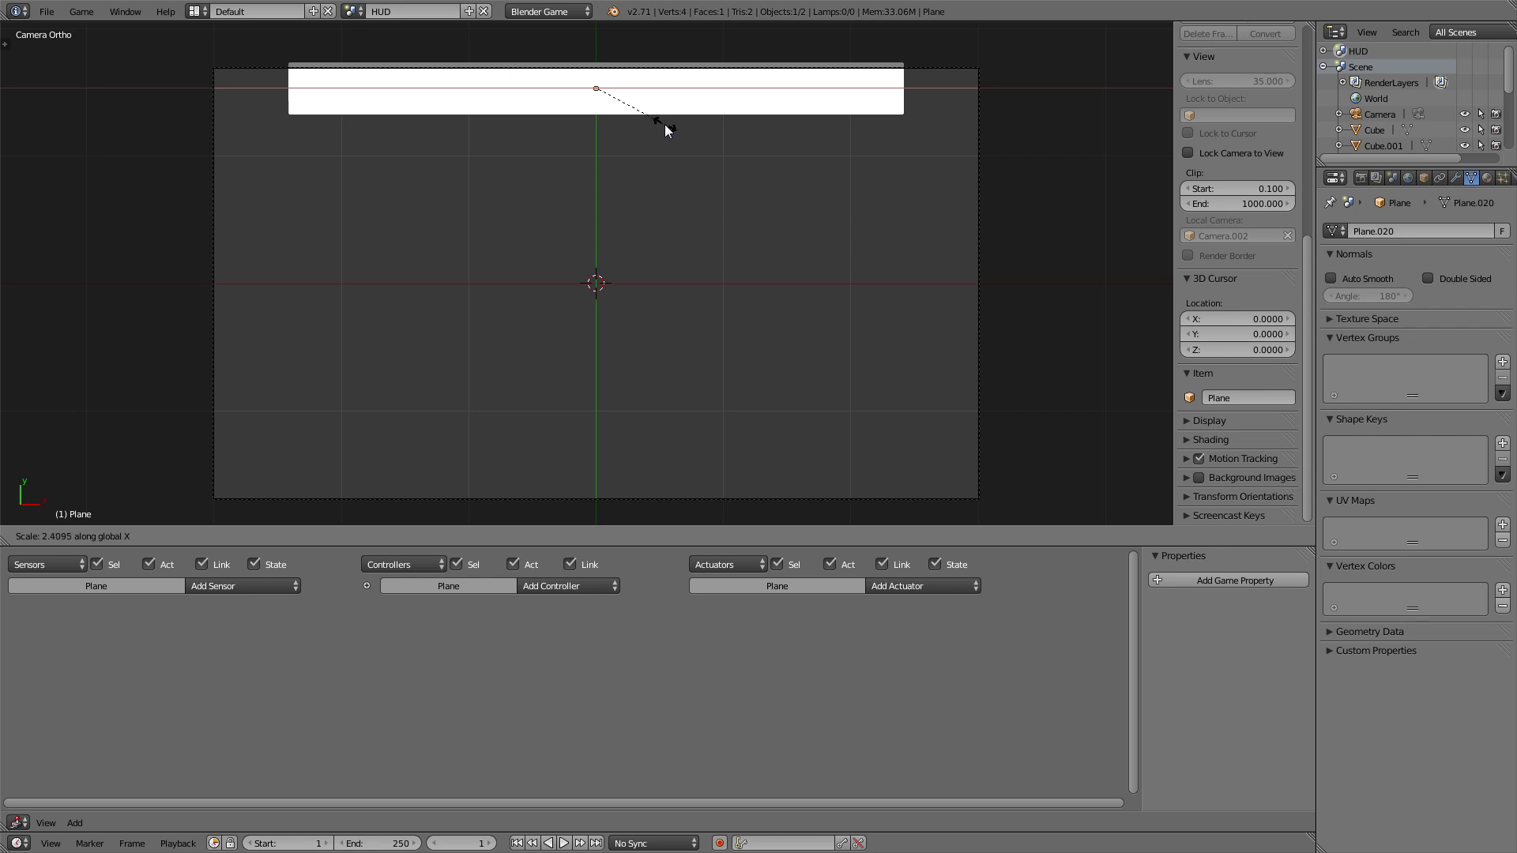
click(664, 125)
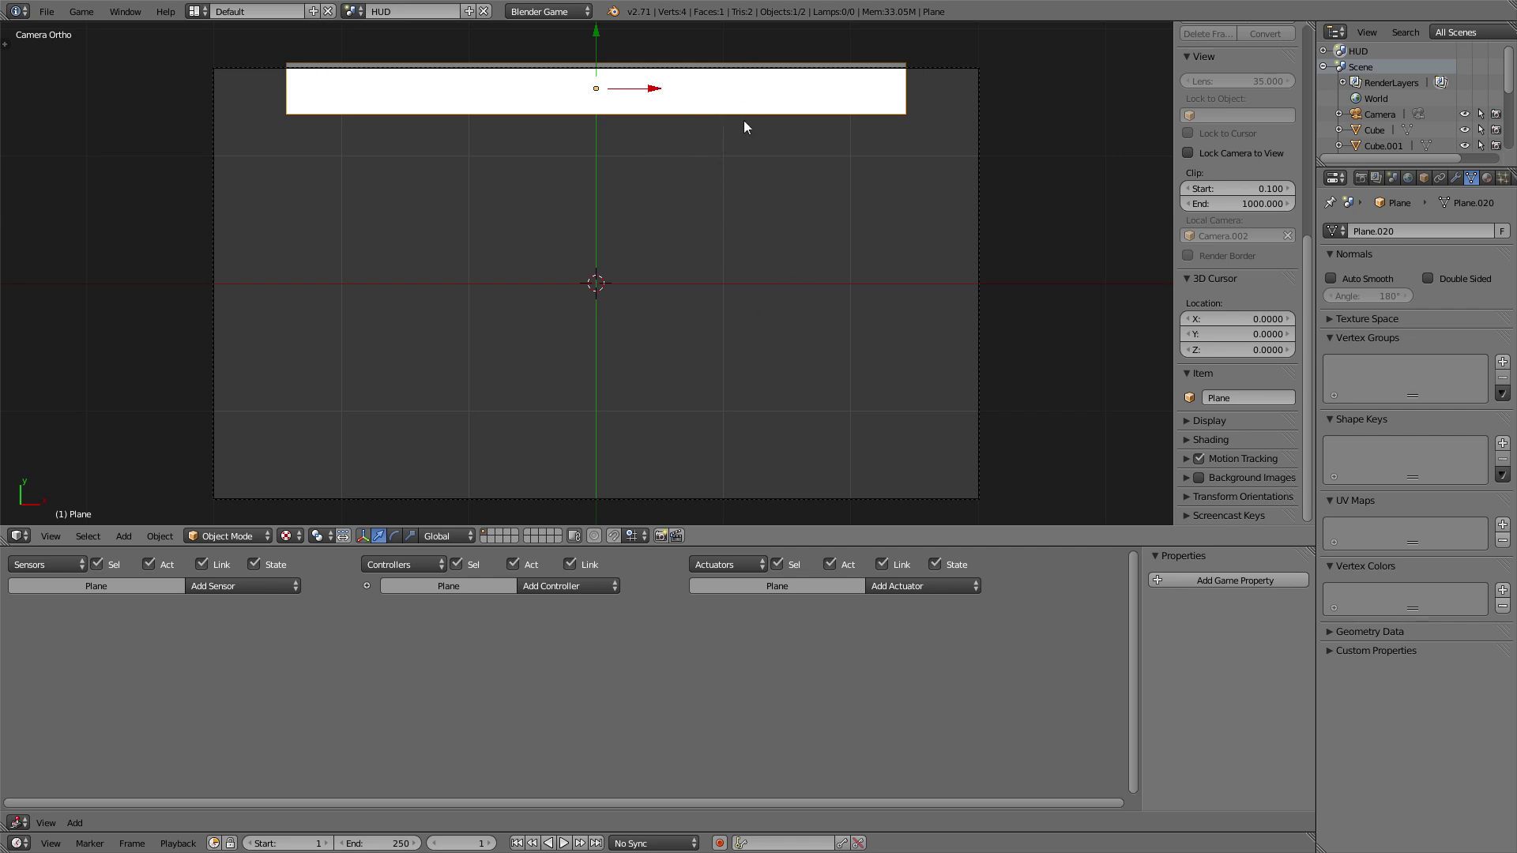
Give the bar a new bright green material with specular intensity 0.
click(1486, 178)
click(1403, 283)
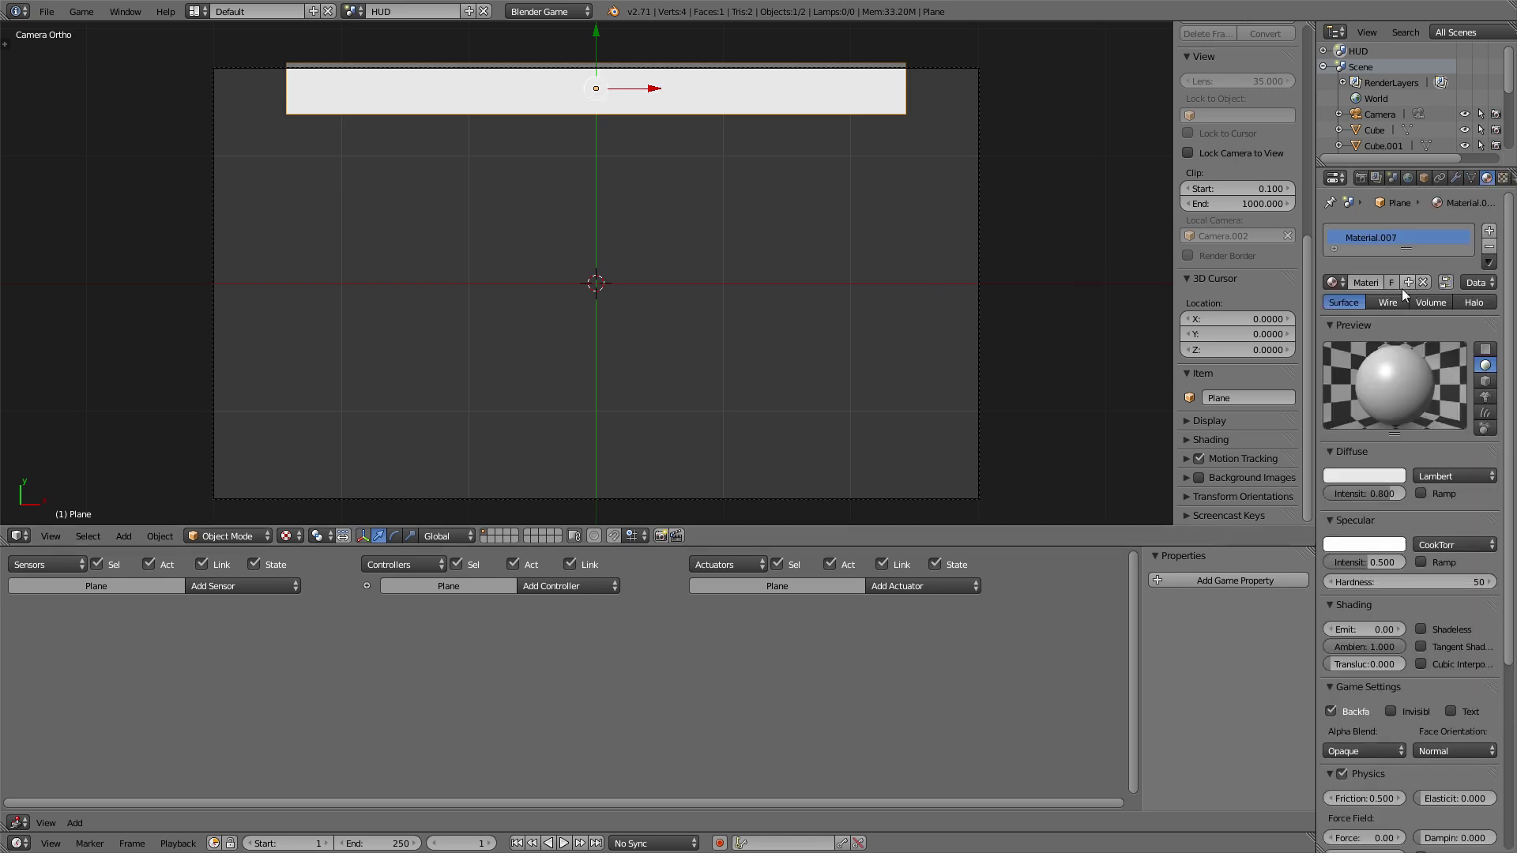
click(1364, 475)
drag(1305, 335, 1273, 308)
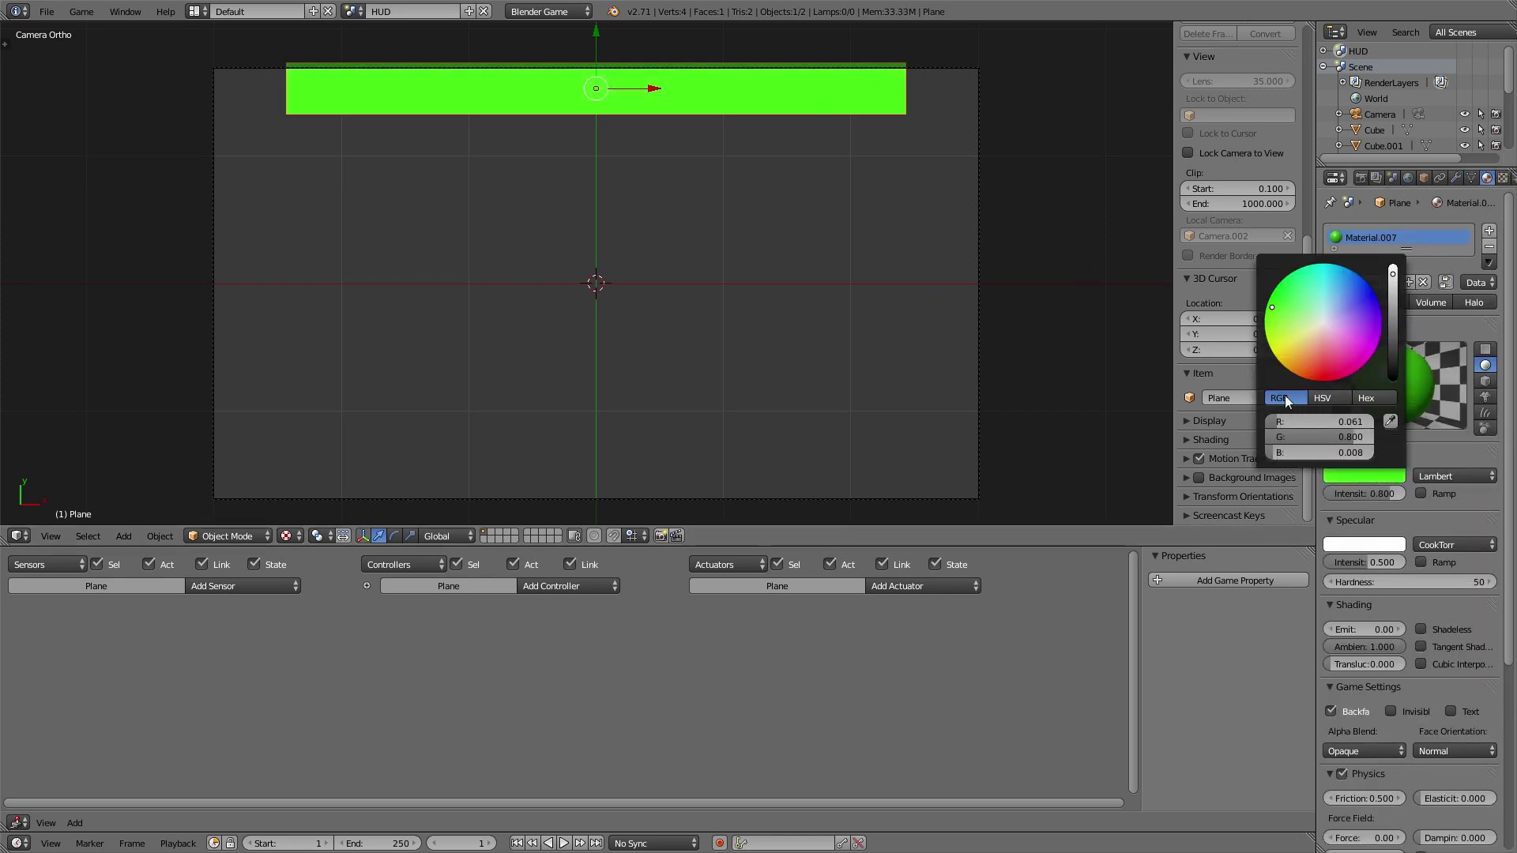
drag(1381, 563, 1331, 563)
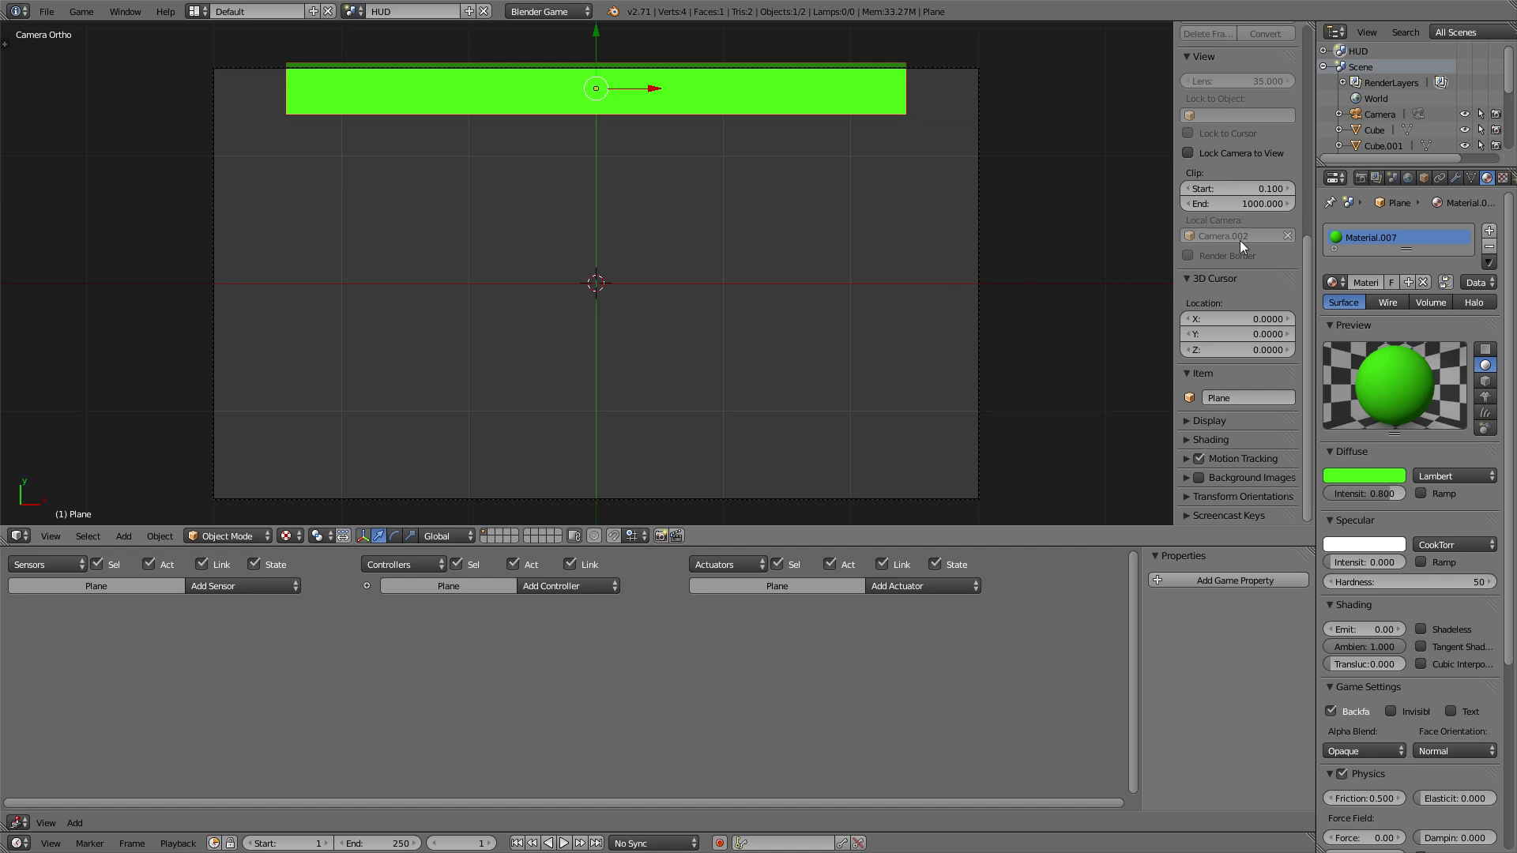
Set the material to Wire and Shadeless, then preview it in the running game.
click(1394, 303)
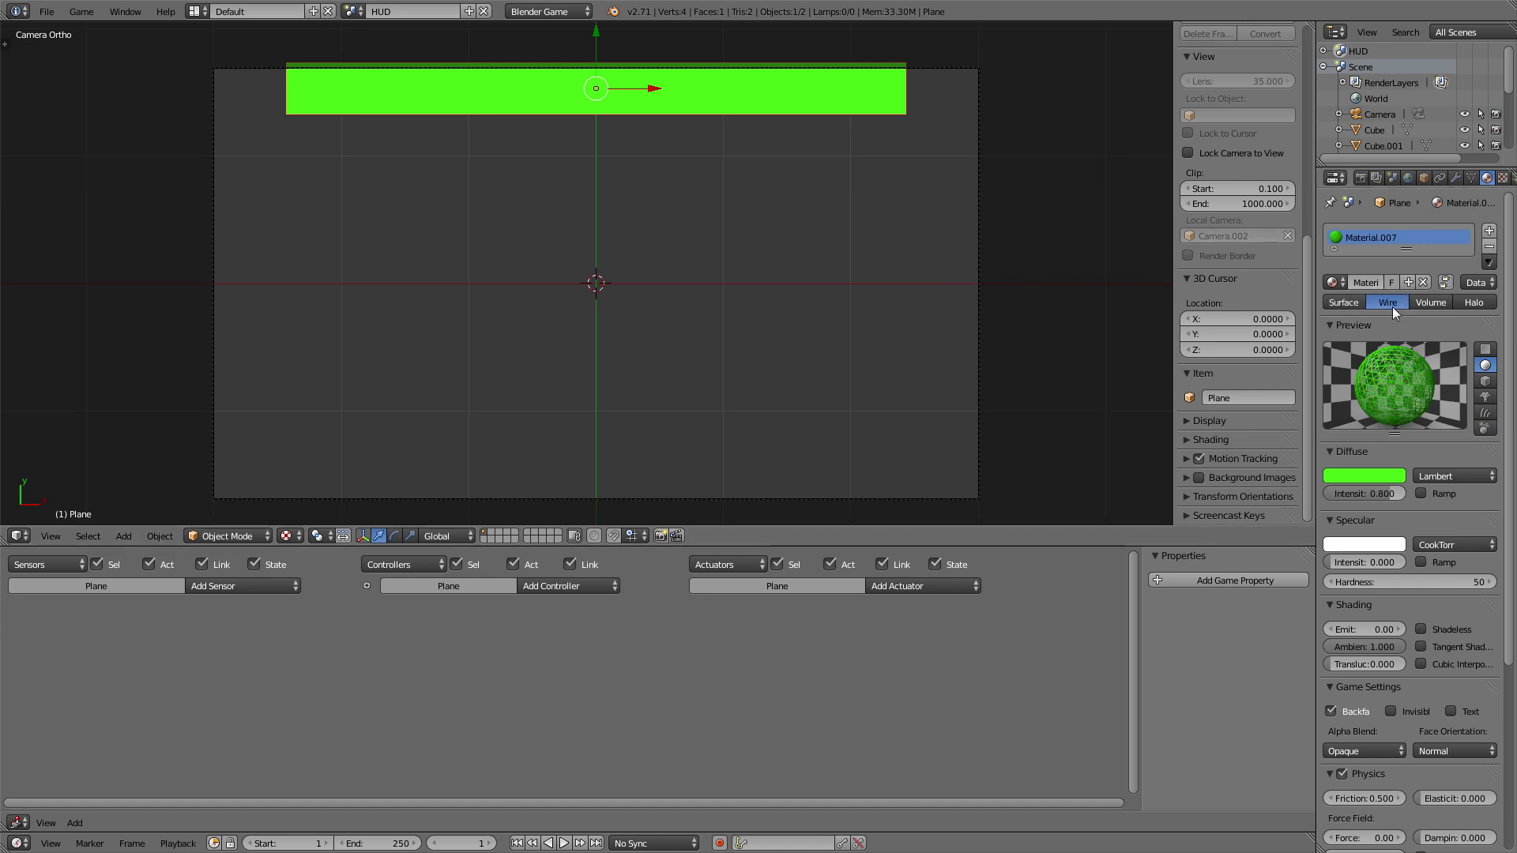
click(1448, 628)
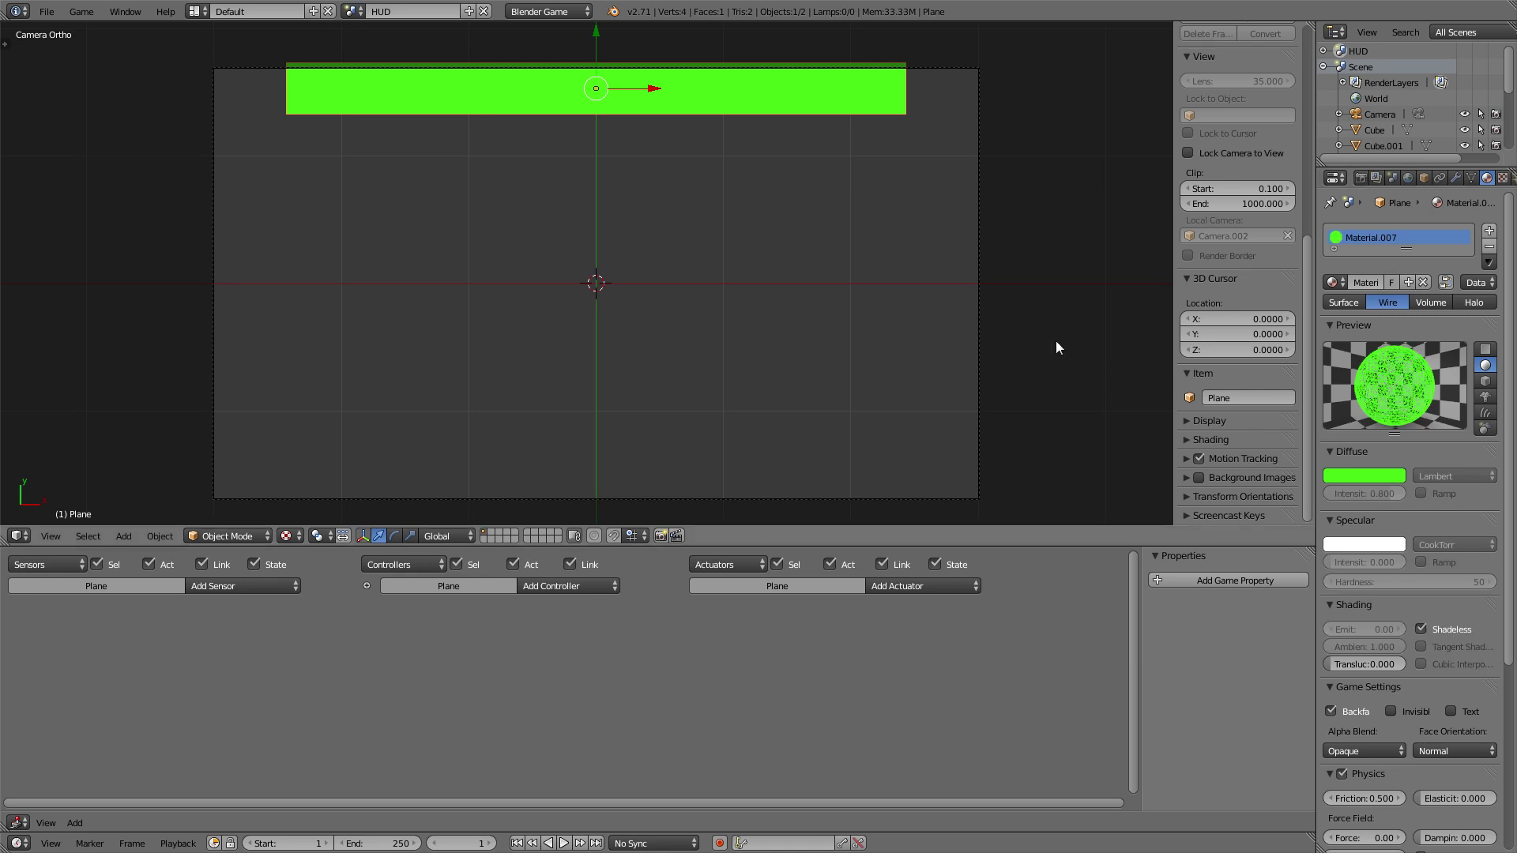
key(p)
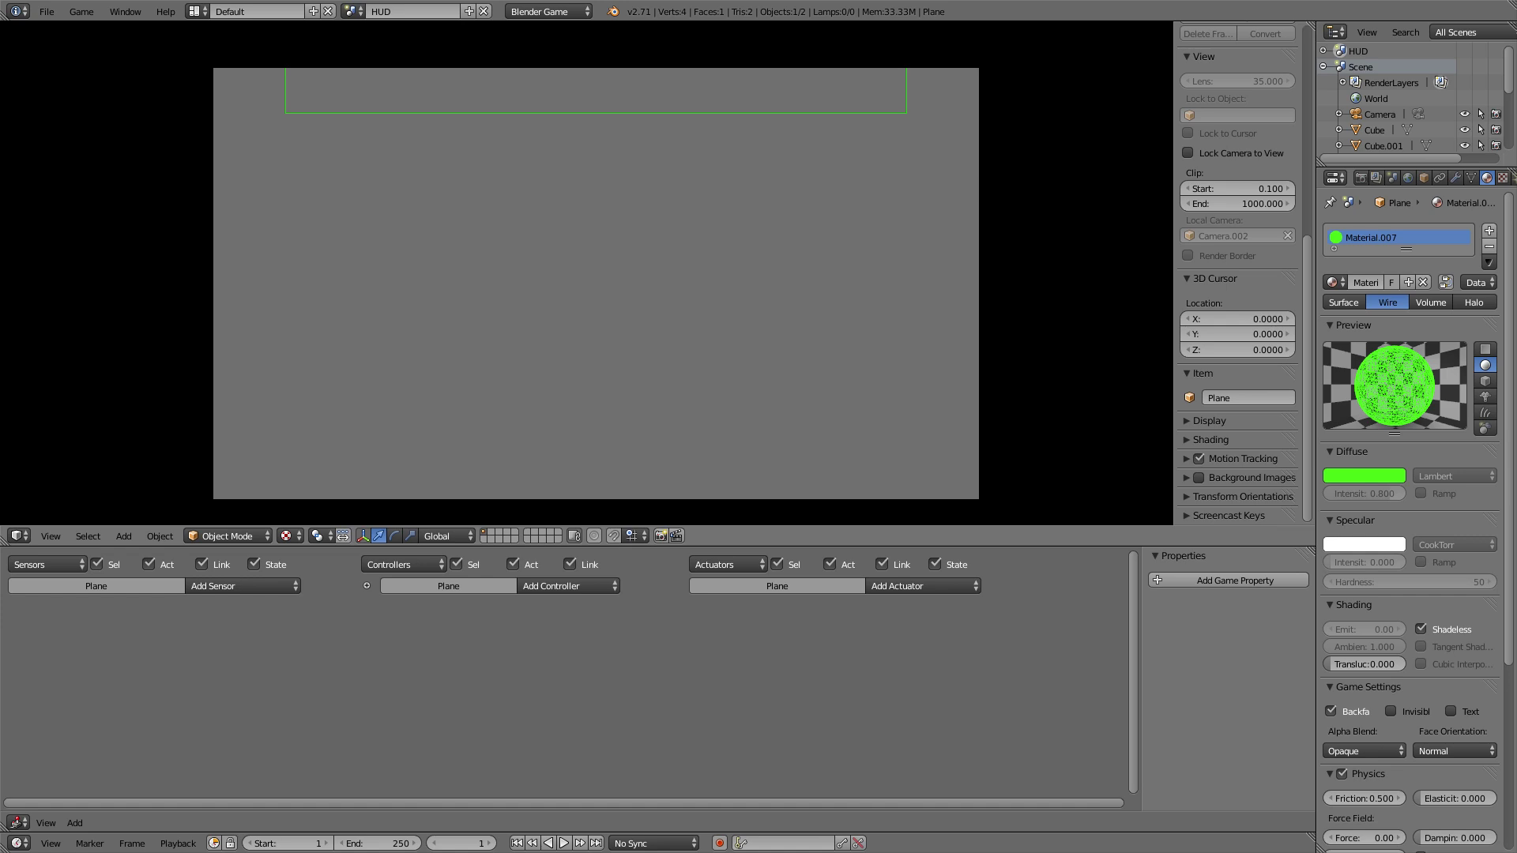
key(Escape)
Make the bar a Ghost and add a pulsing Mouse Over sensor.
click(1504, 178)
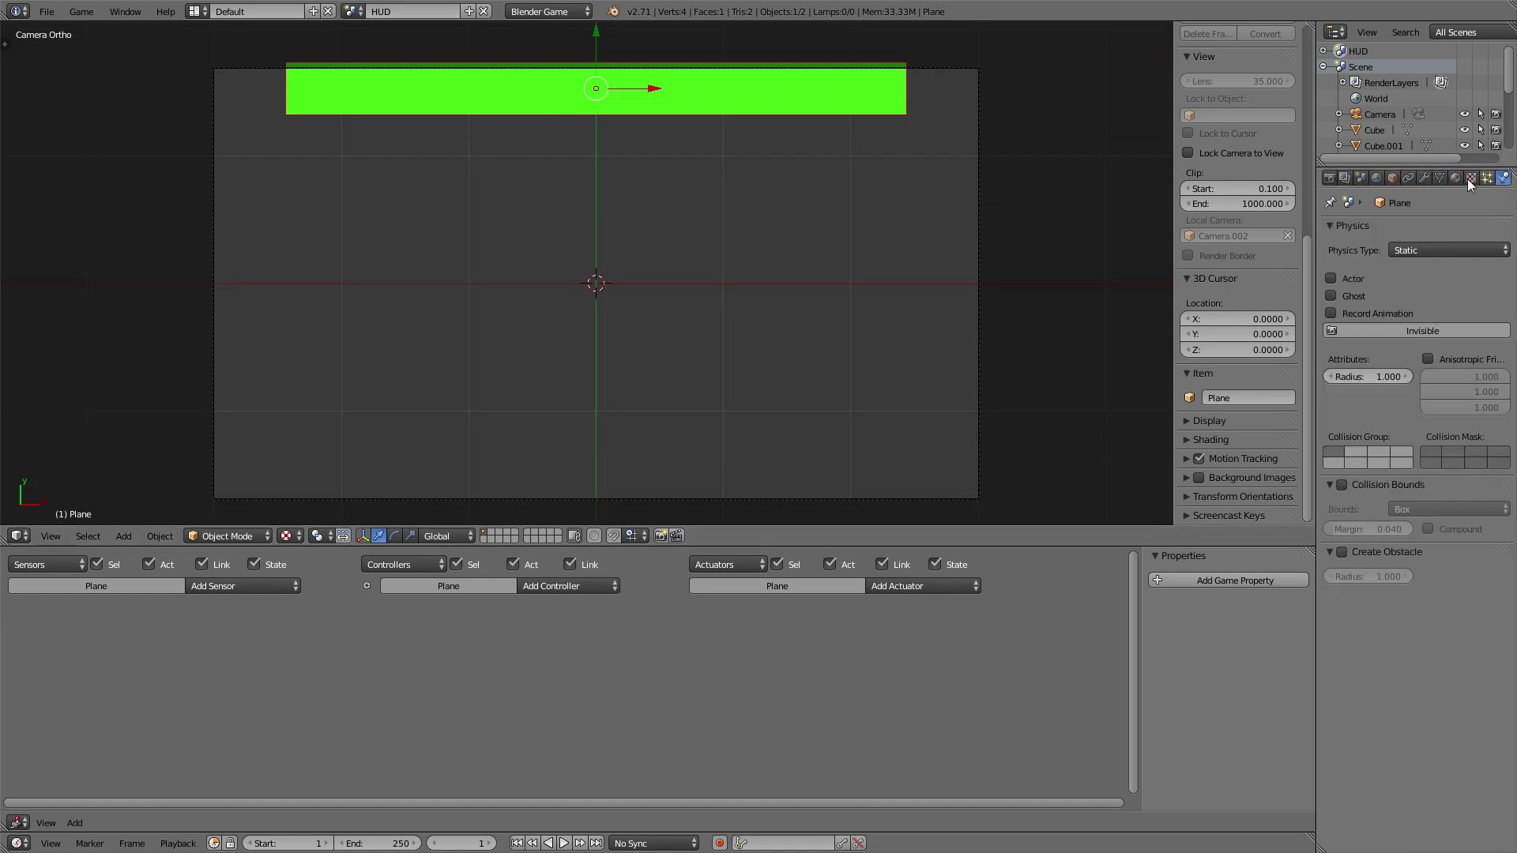
click(1352, 297)
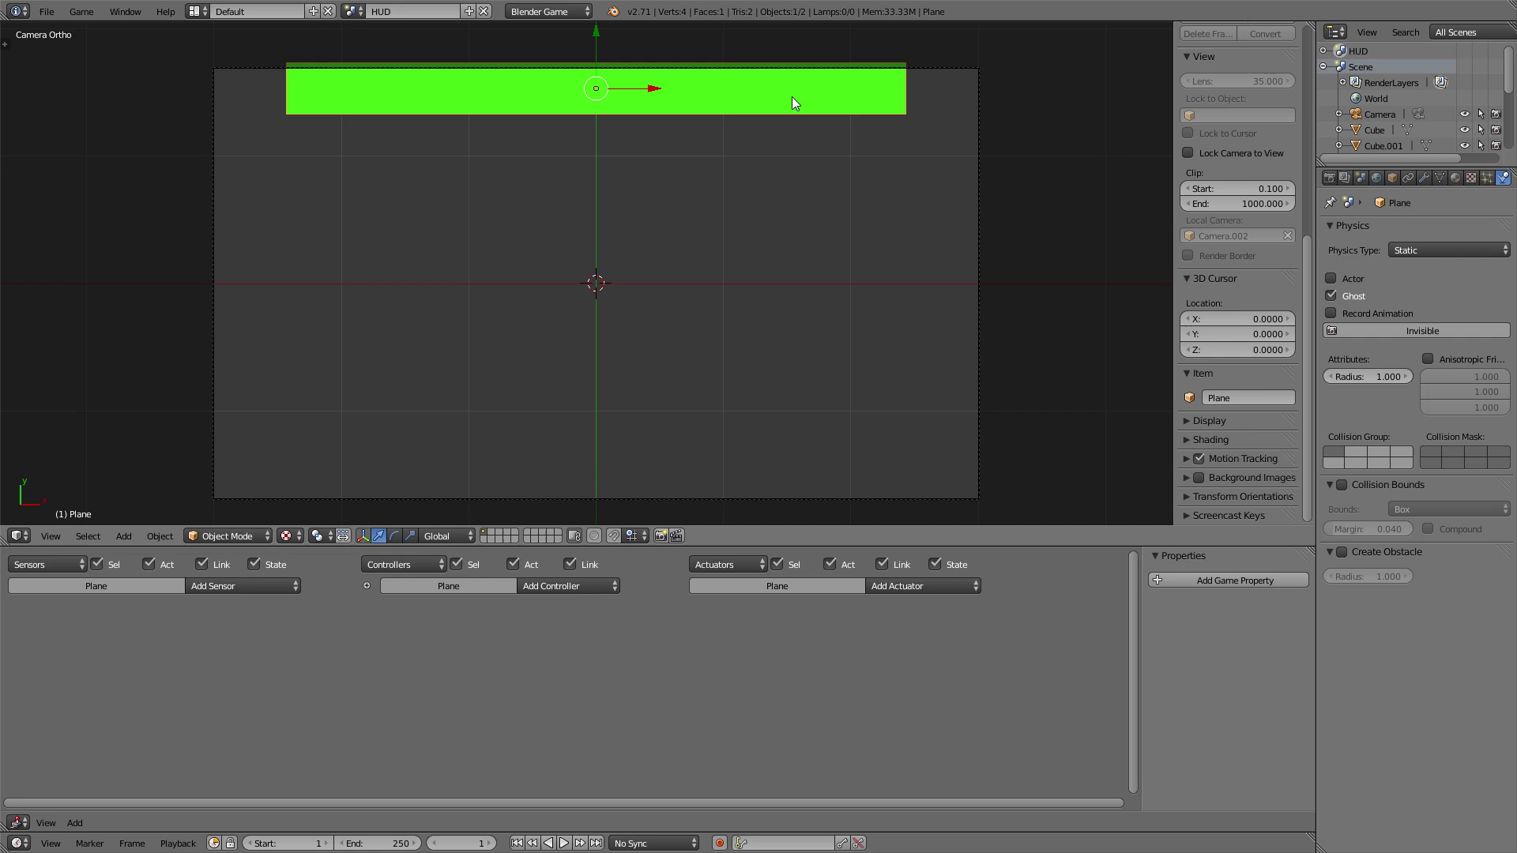
click(268, 591)
click(272, 742)
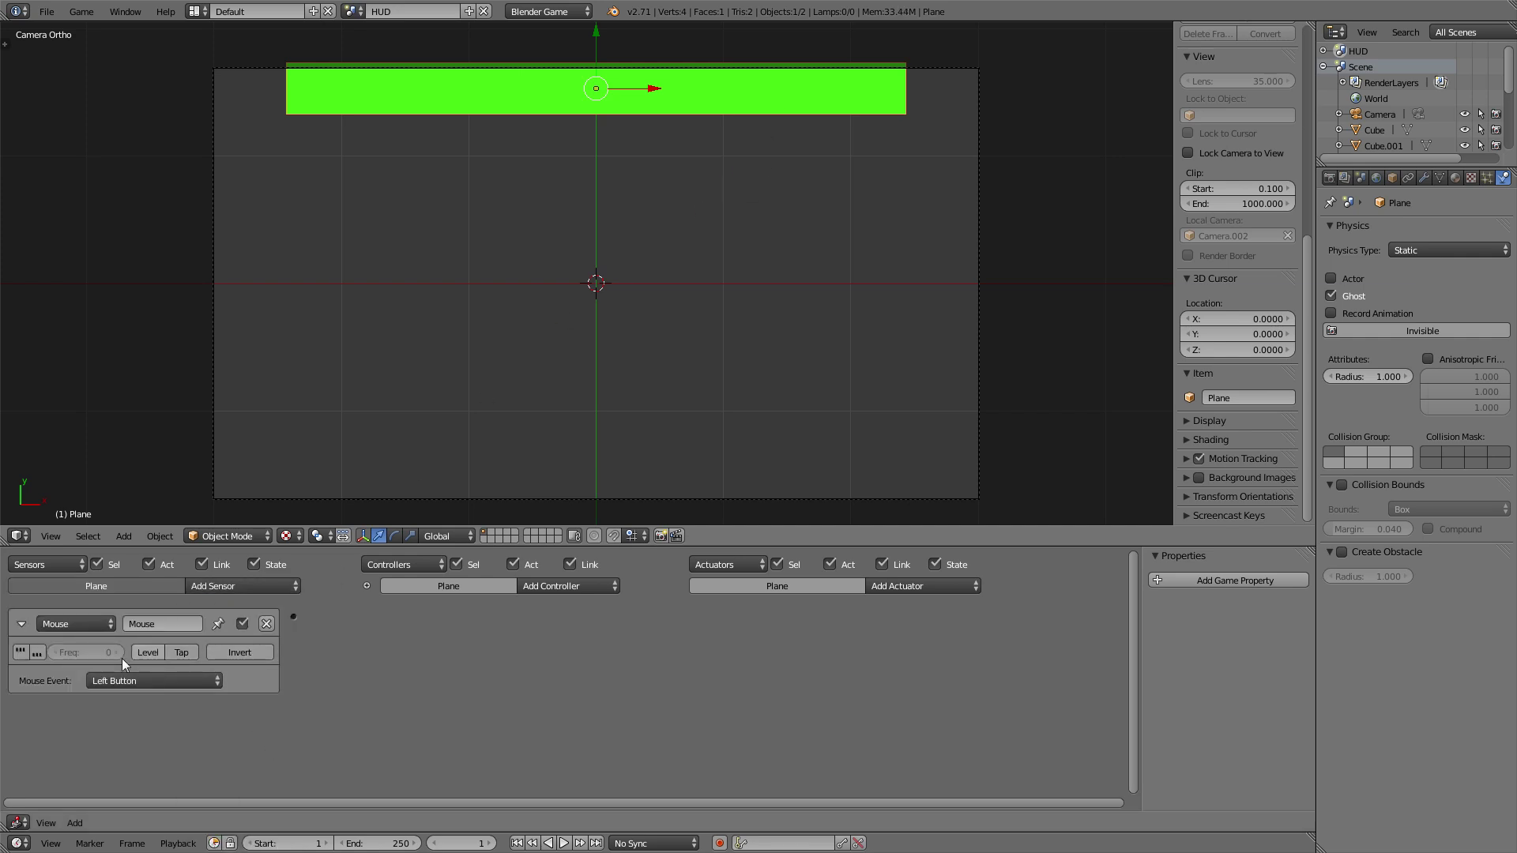
click(126, 678)
click(138, 548)
click(22, 652)
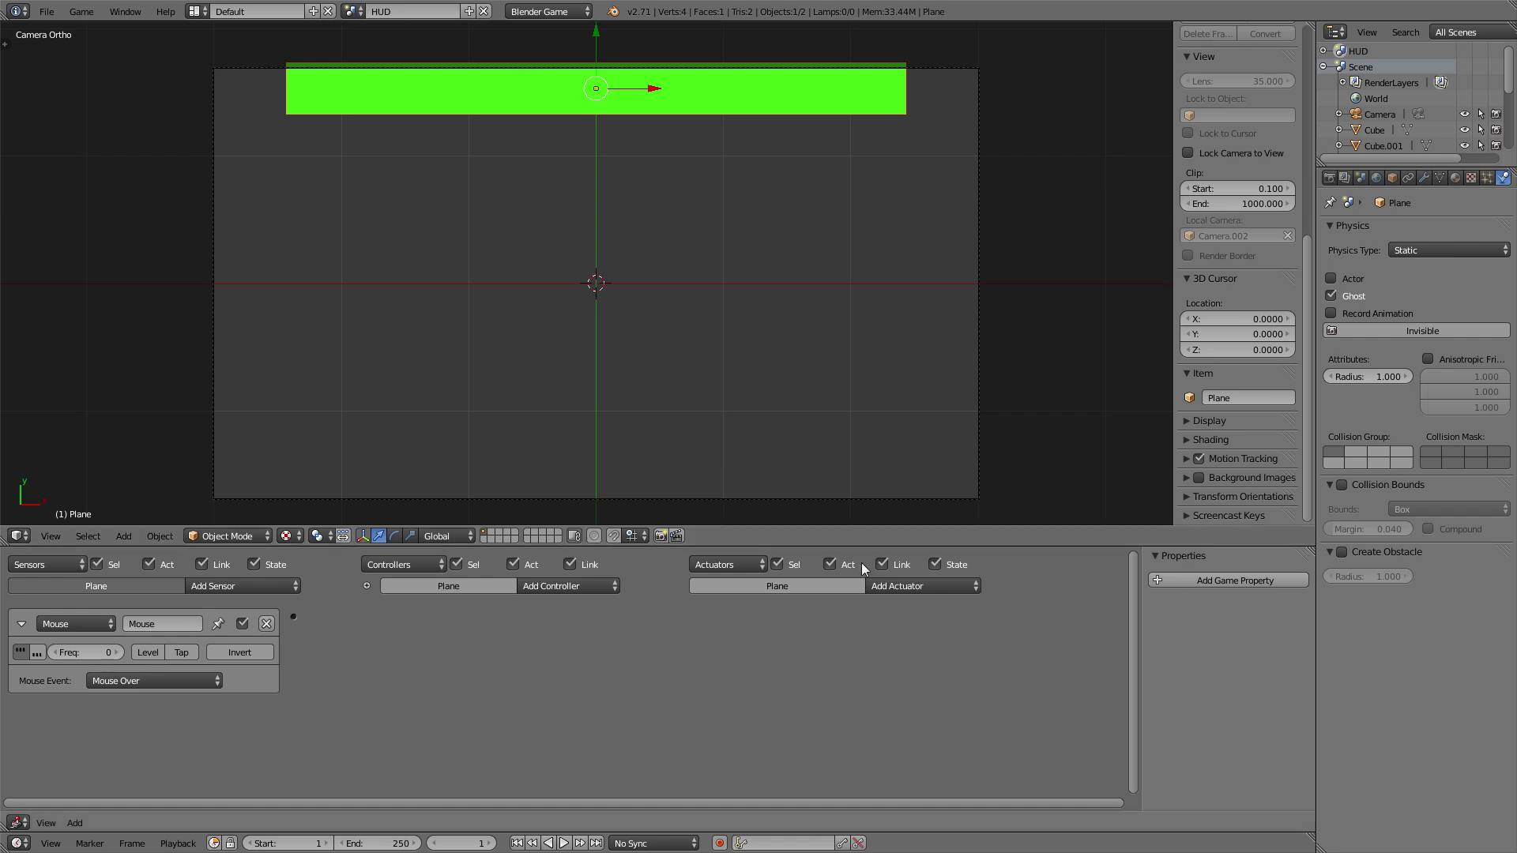
Link the sensor to a Message actuator sending subject 'top' to Camera.
click(926, 586)
click(936, 451)
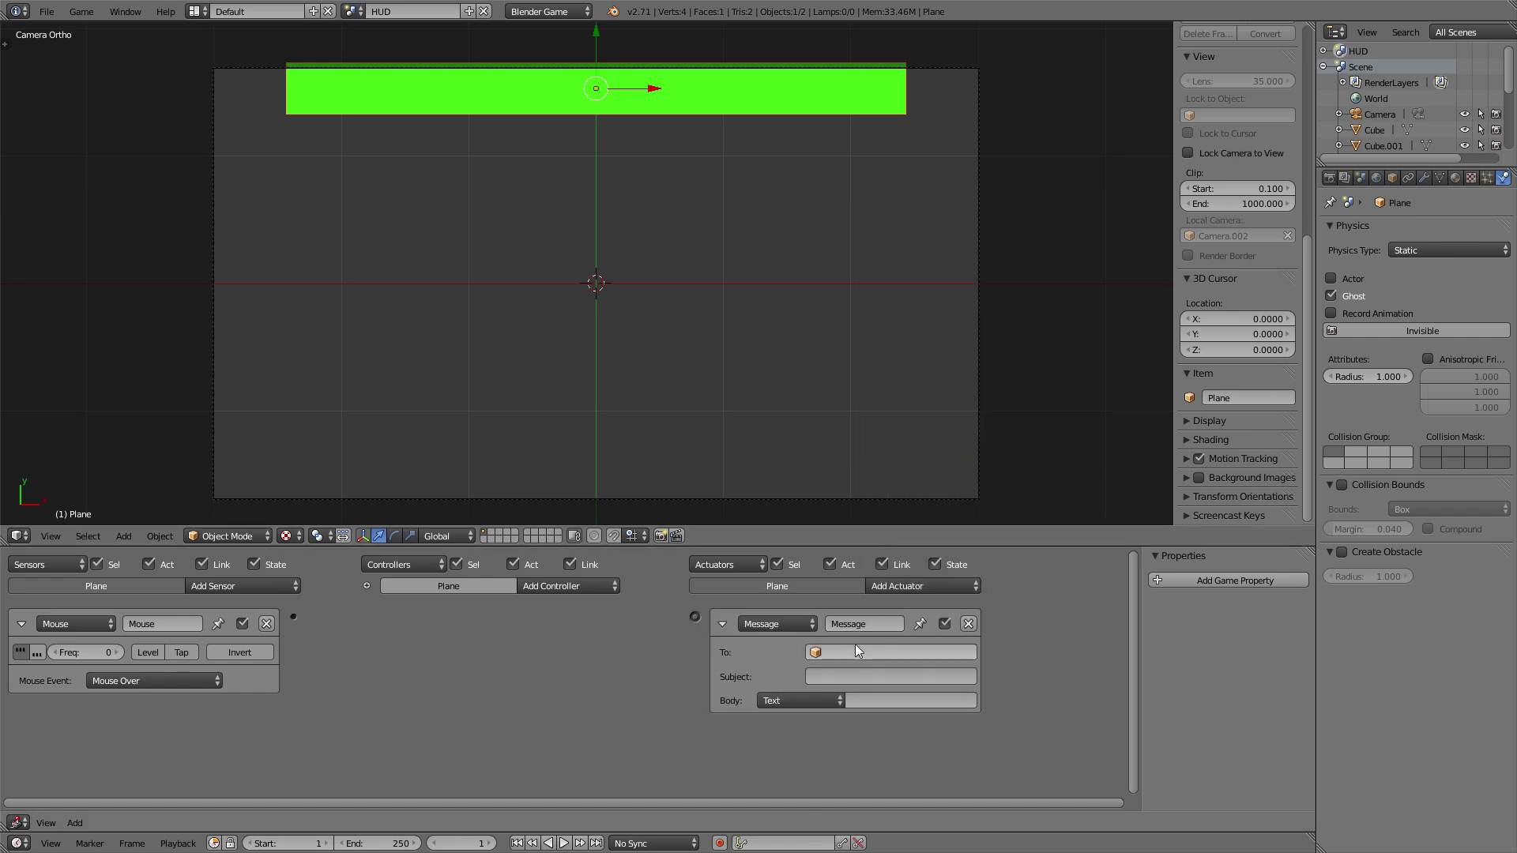
click(857, 652)
text(cam)
key(Return)
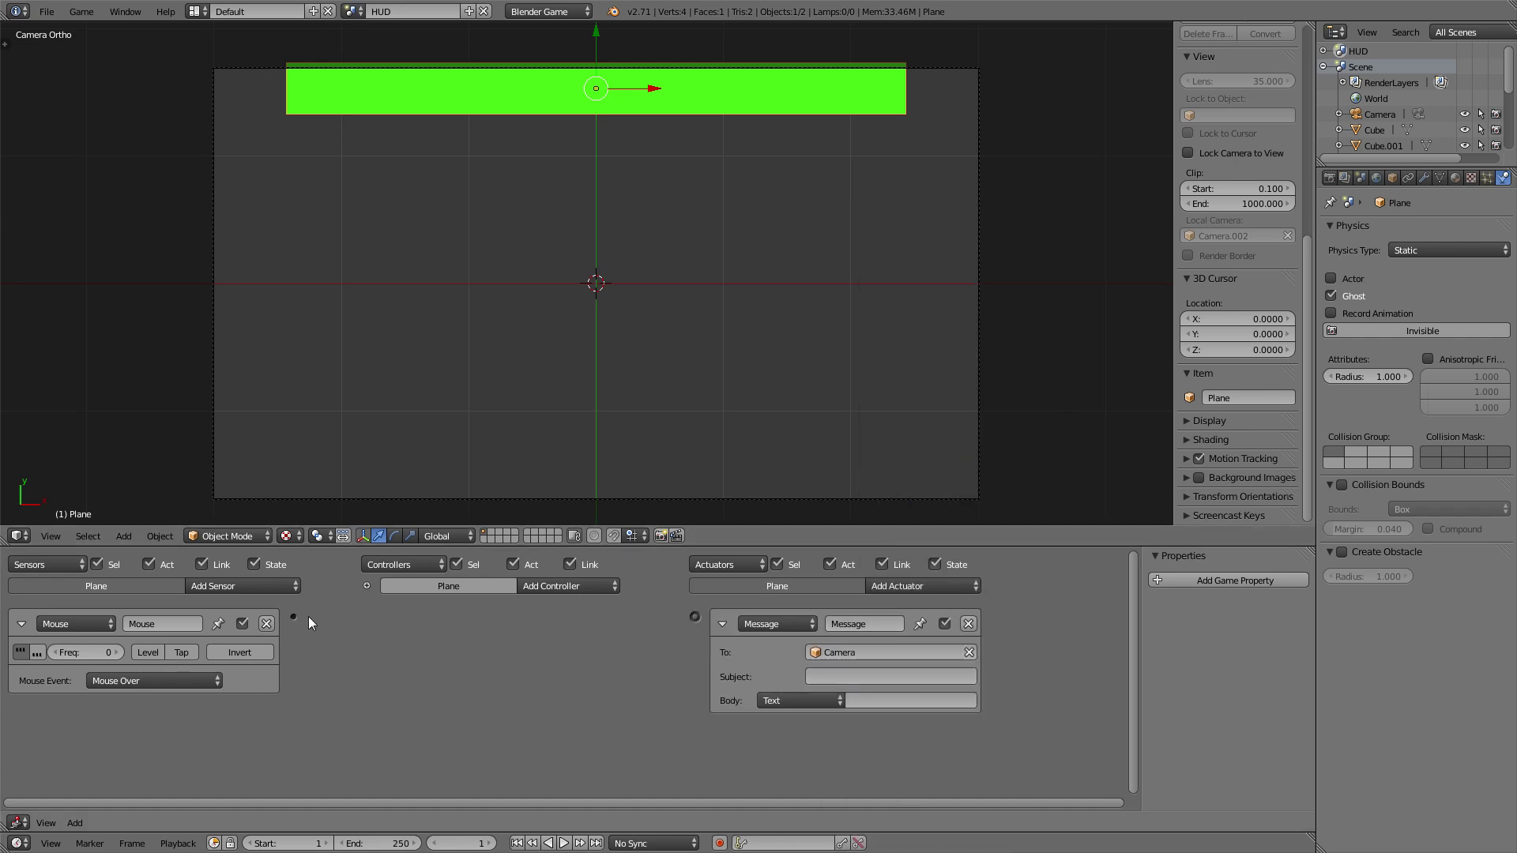
drag(293, 616, 694, 617)
click(844, 673)
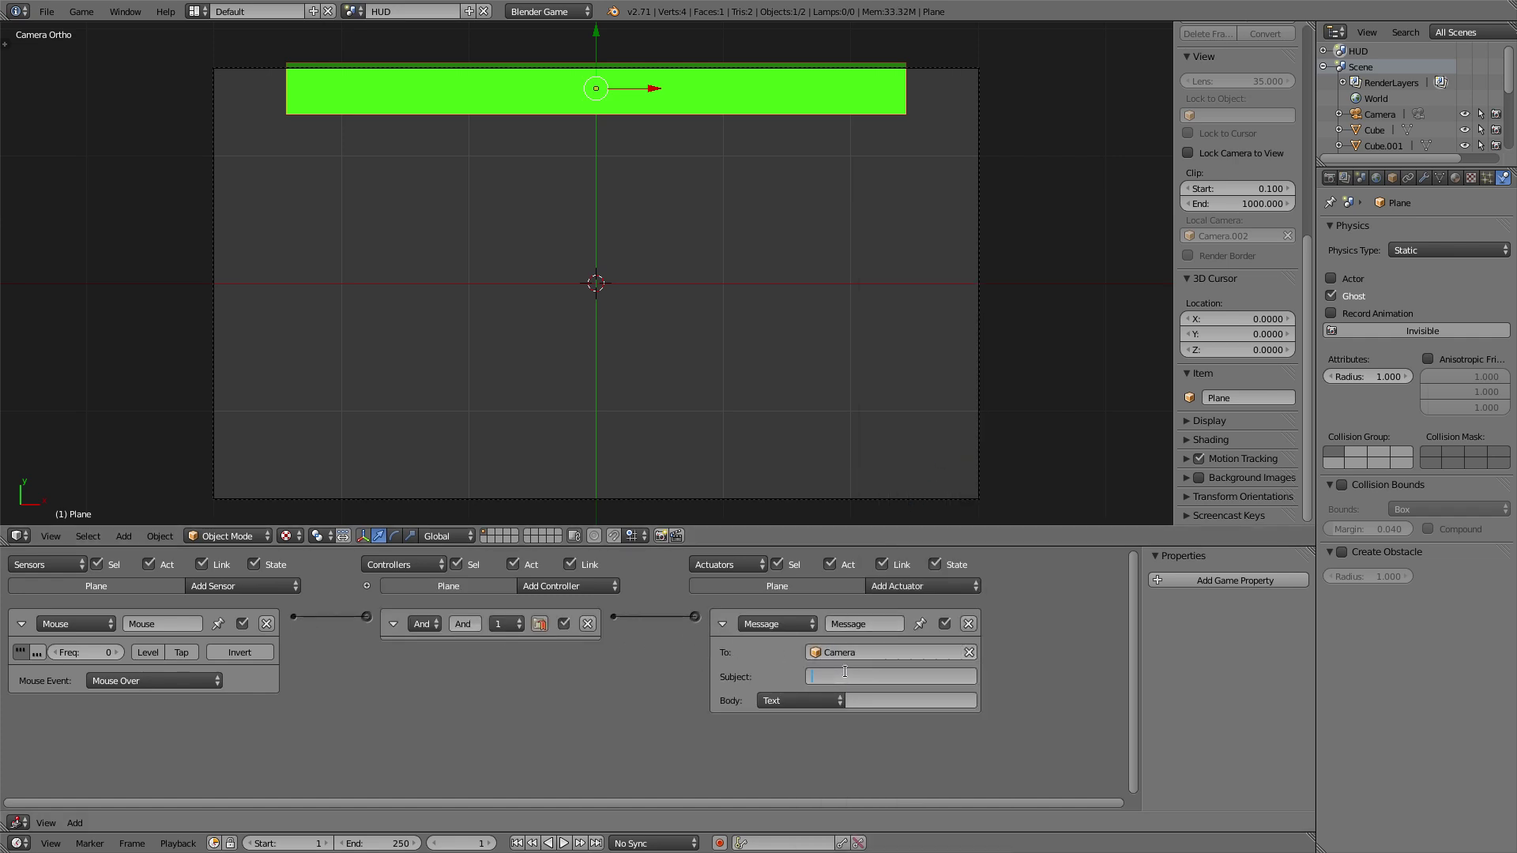
text(top)
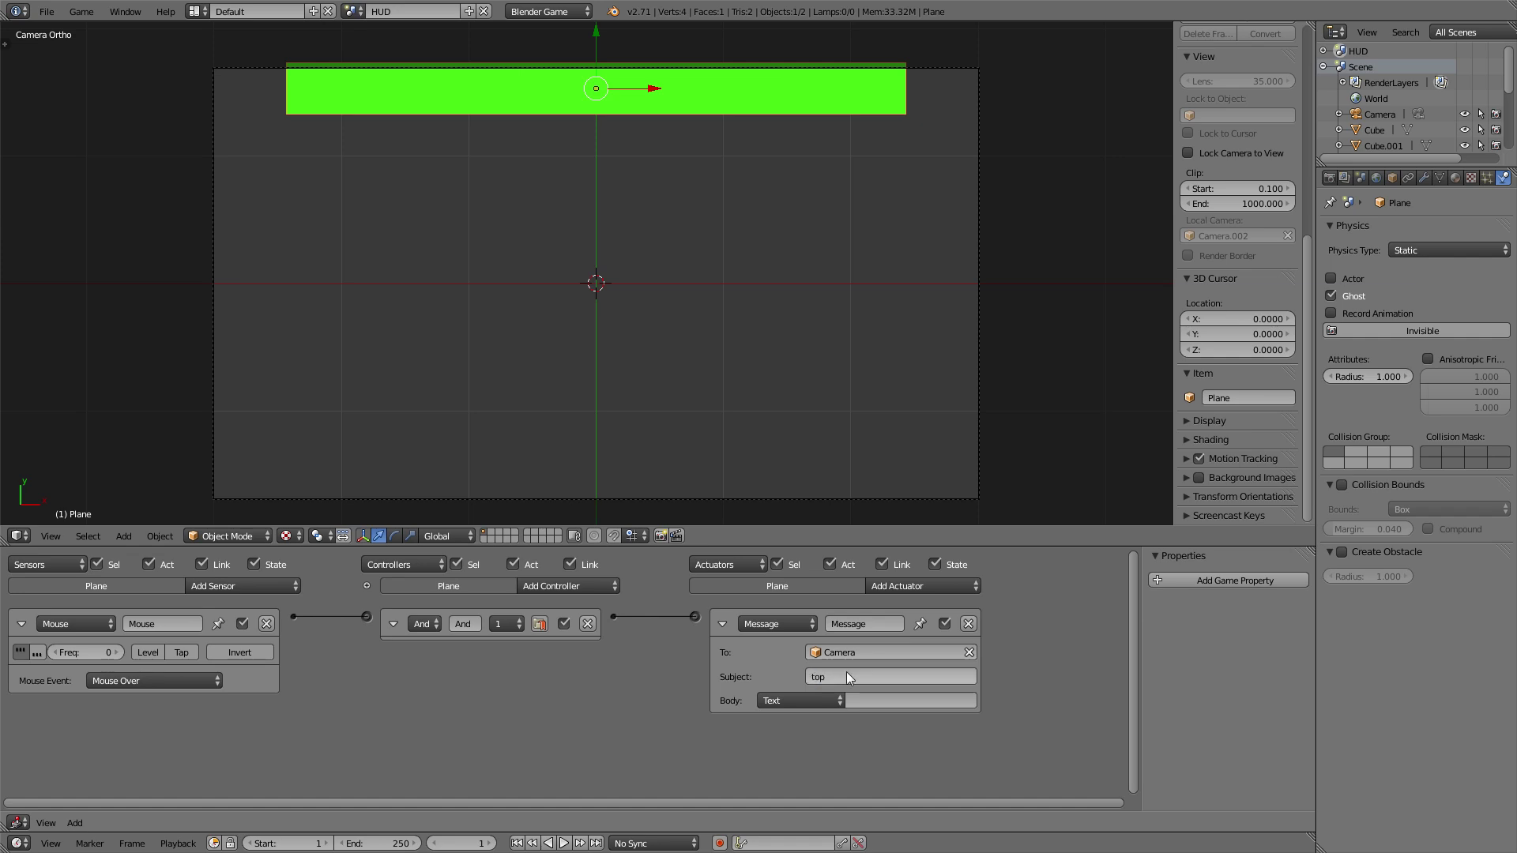
key(Return)
In the main scene, link a camera Always sensor to a Scene actuator adding HUD as overlay.
click(361, 12)
click(365, 49)
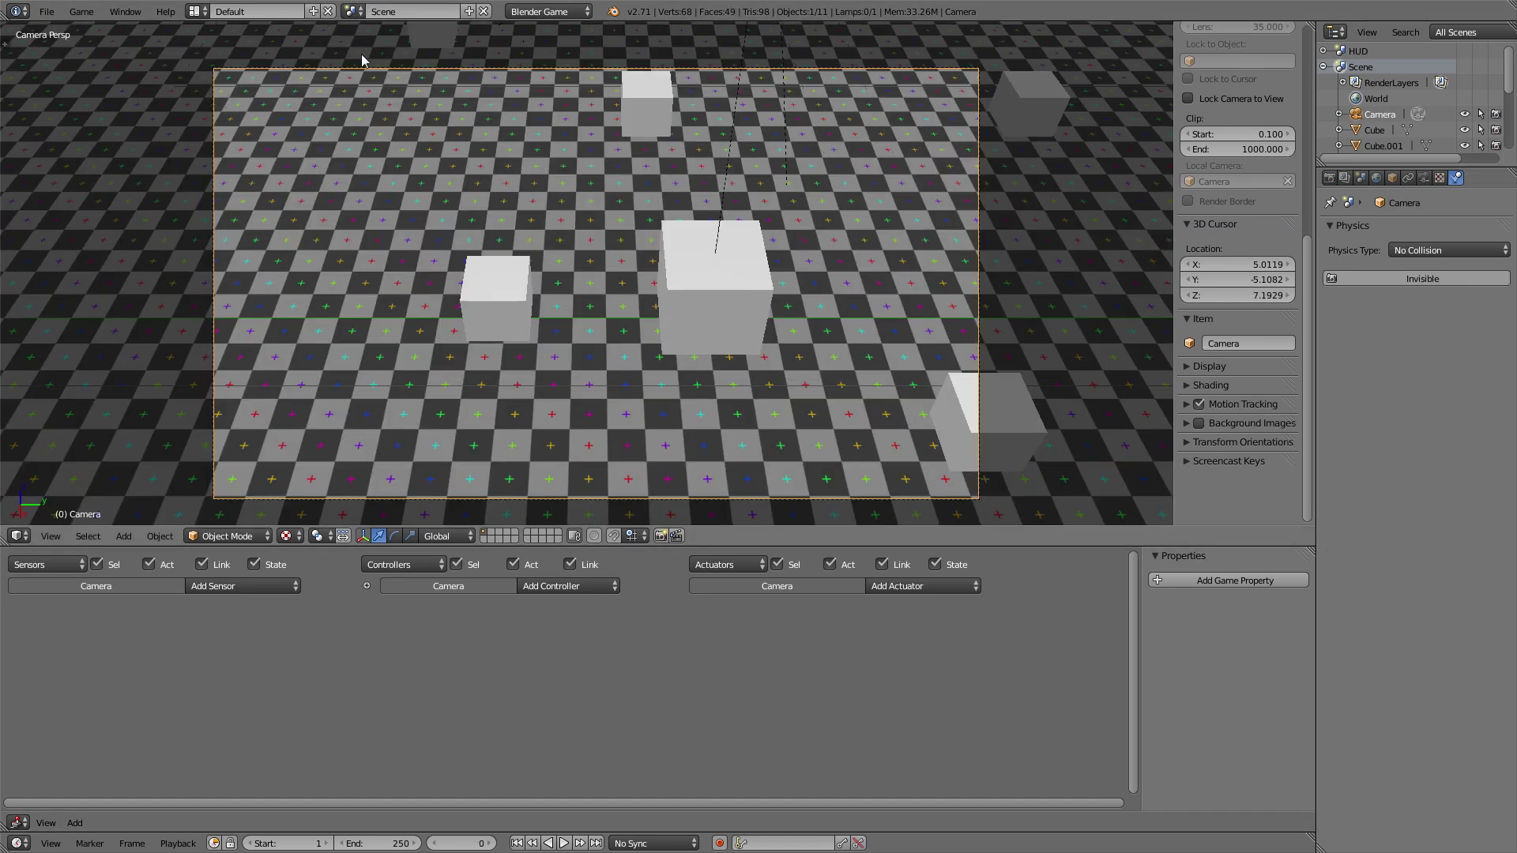
right_click(332, 71)
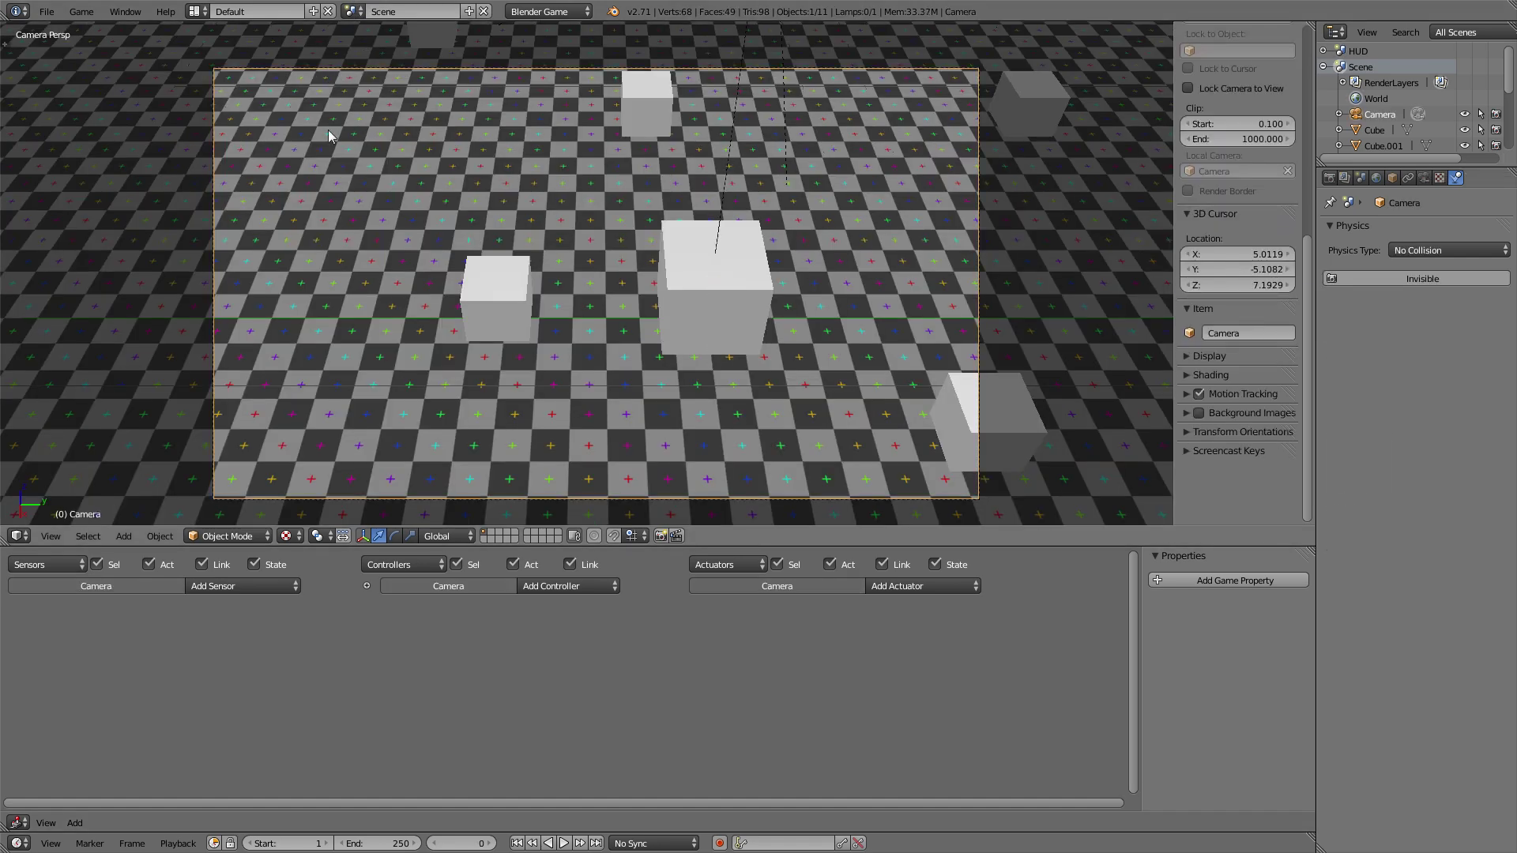
click(259, 585)
click(253, 622)
click(926, 585)
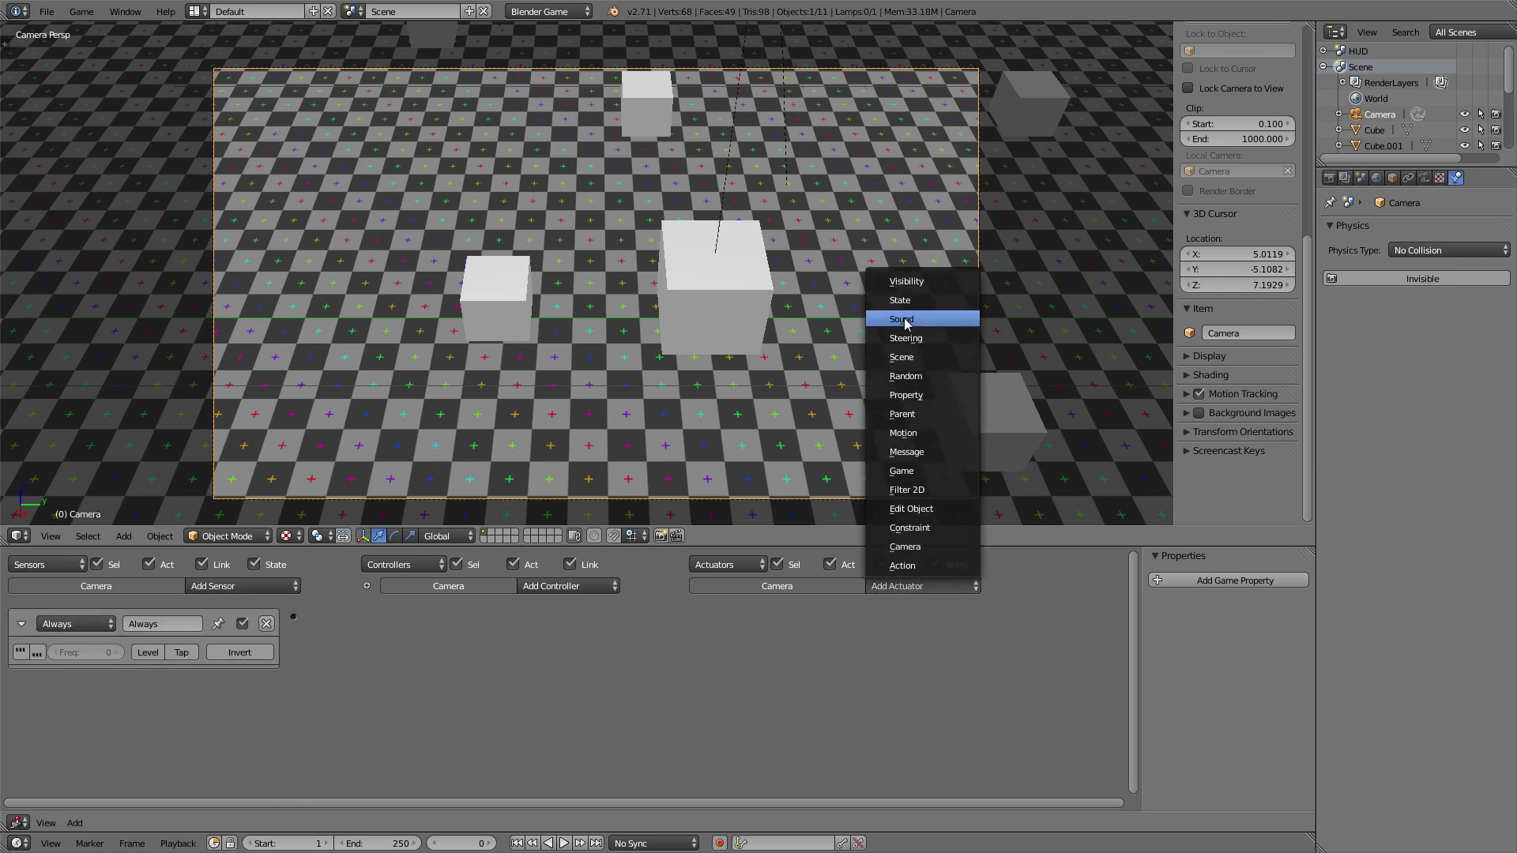
click(904, 356)
drag(294, 617, 695, 616)
click(861, 652)
click(869, 594)
click(900, 676)
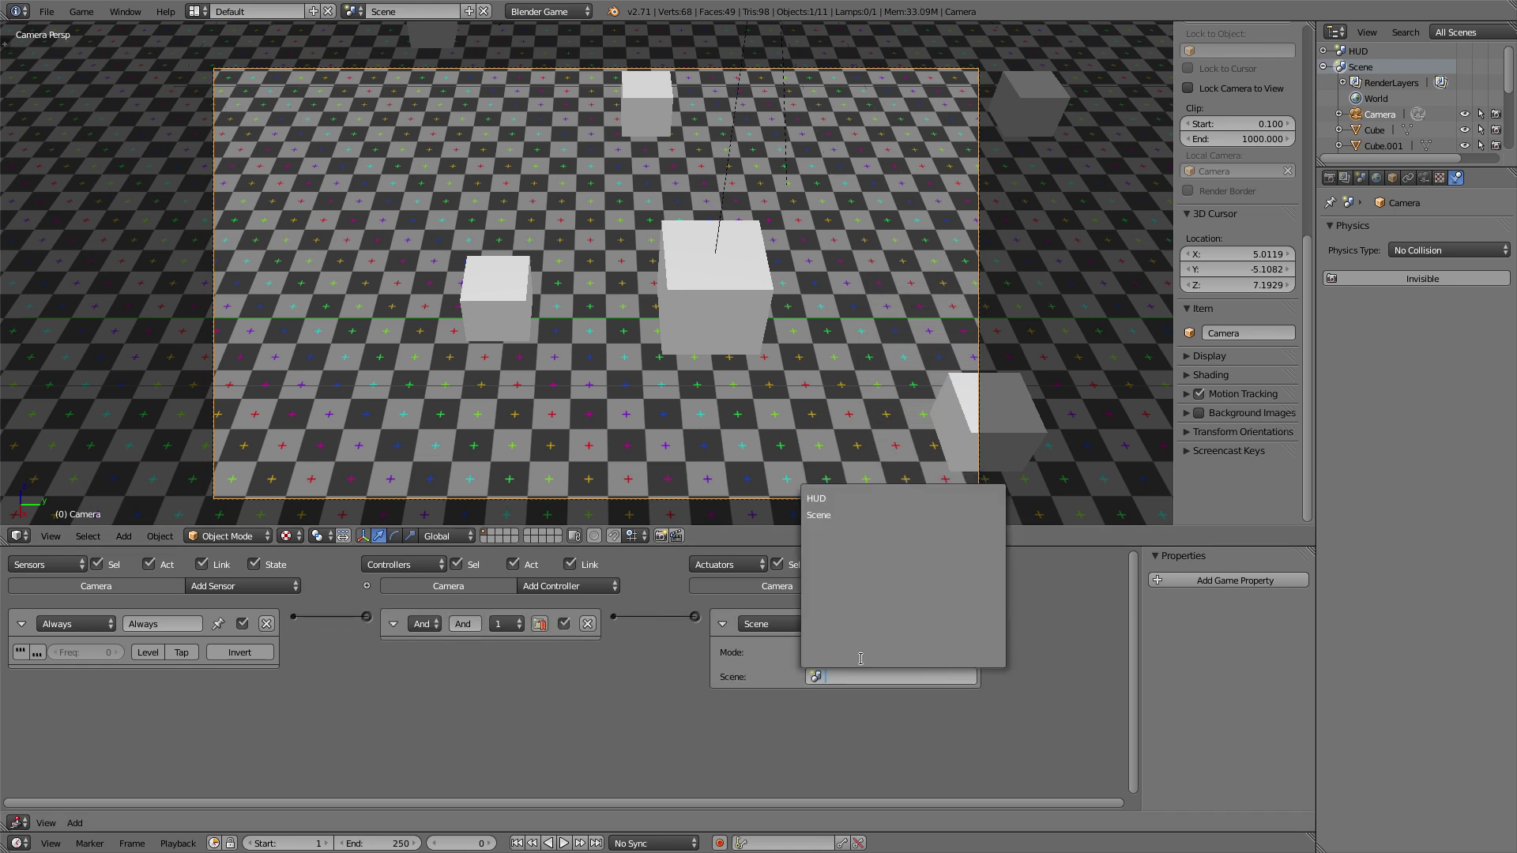
click(869, 508)
Add a Message sensor with subject 'top' and link it to a new Motion actuator.
click(297, 586)
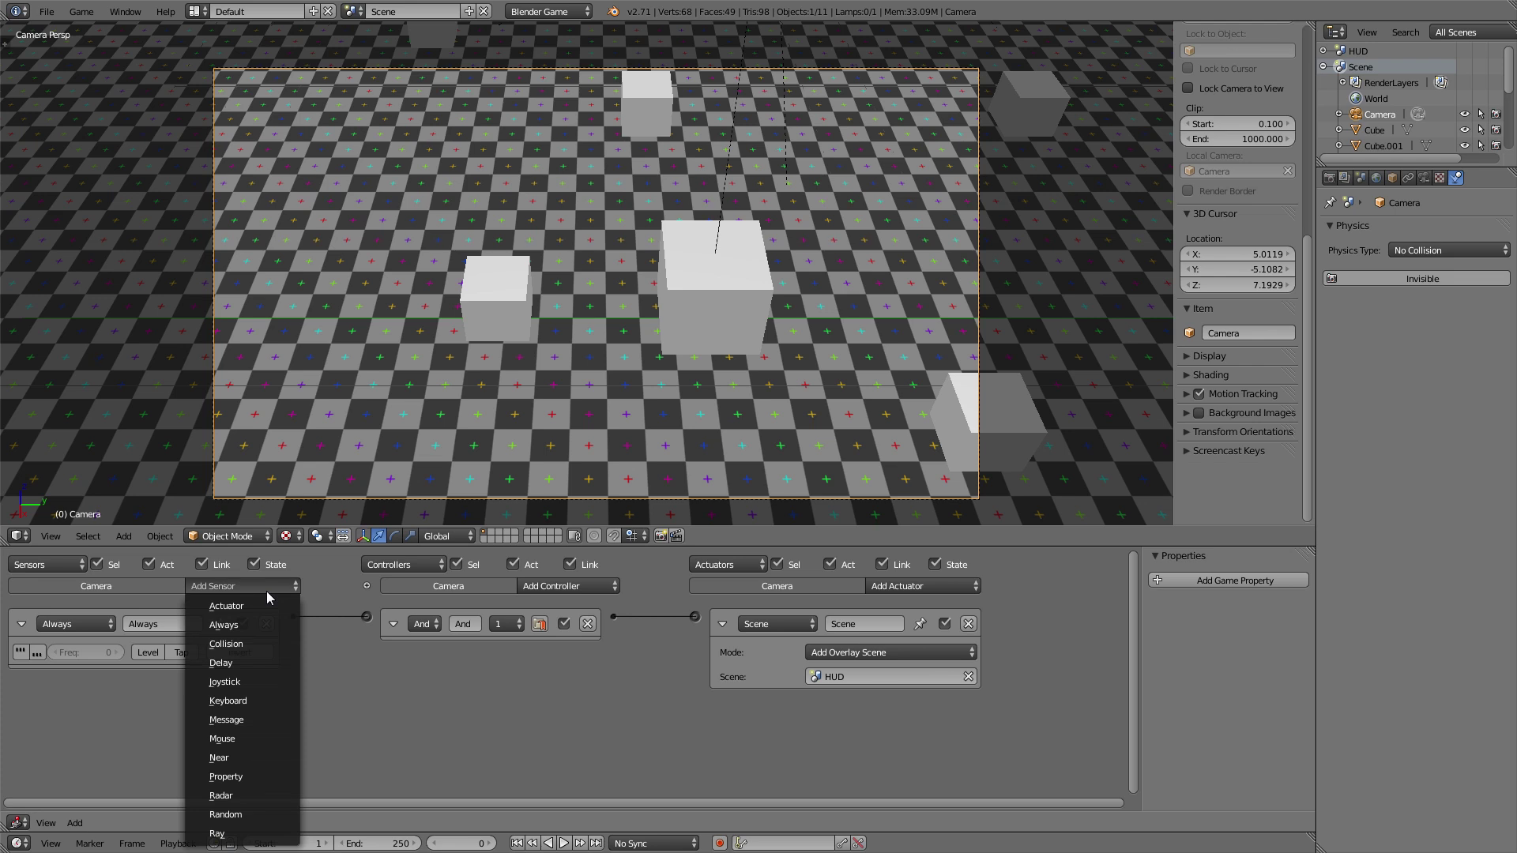
click(252, 718)
click(261, 745)
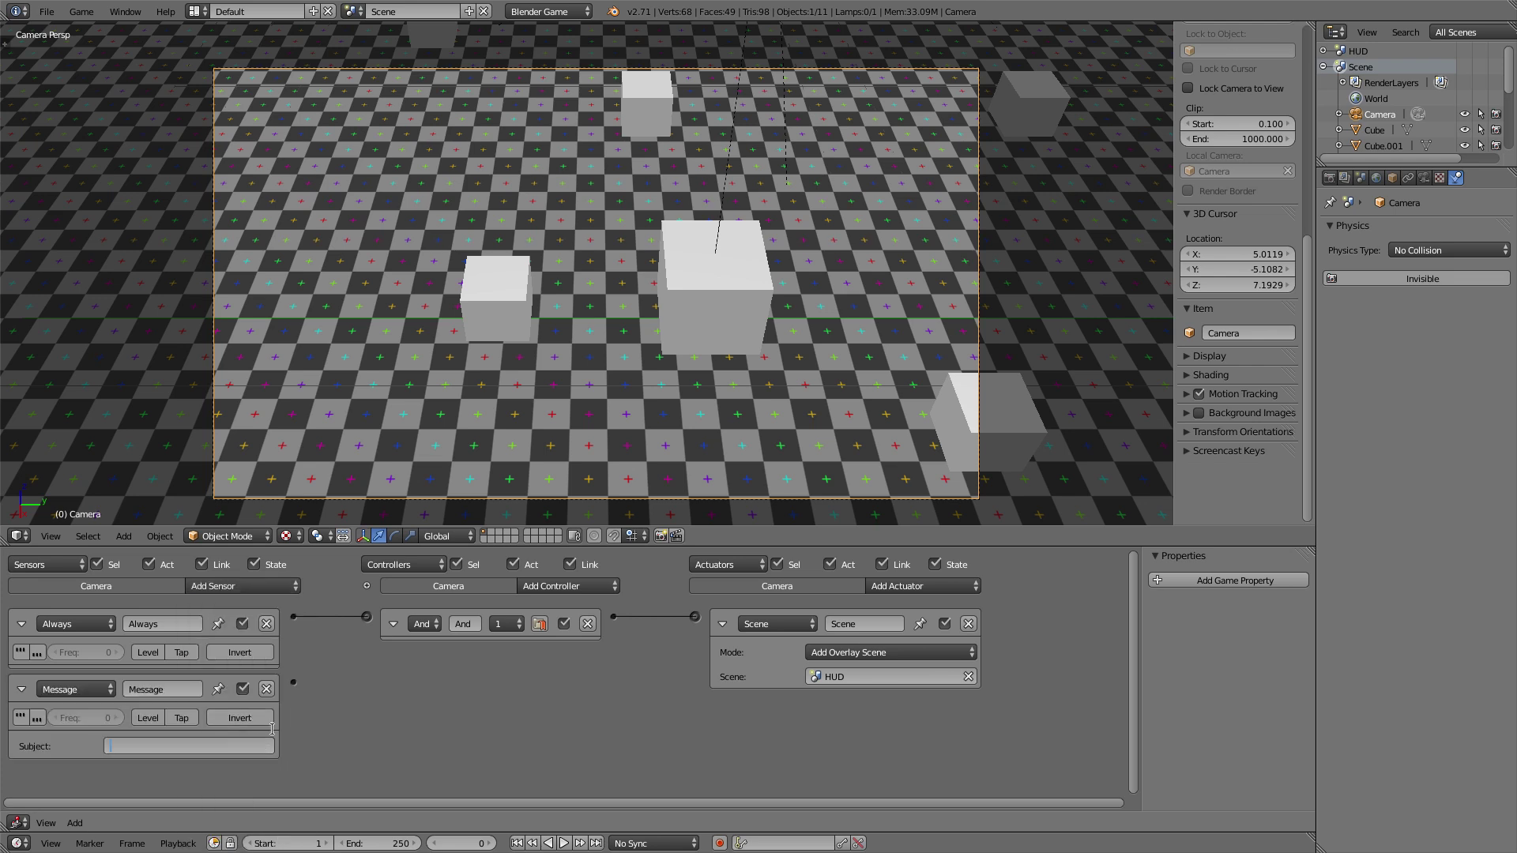
text(top)
key(Return)
click(890, 586)
click(920, 433)
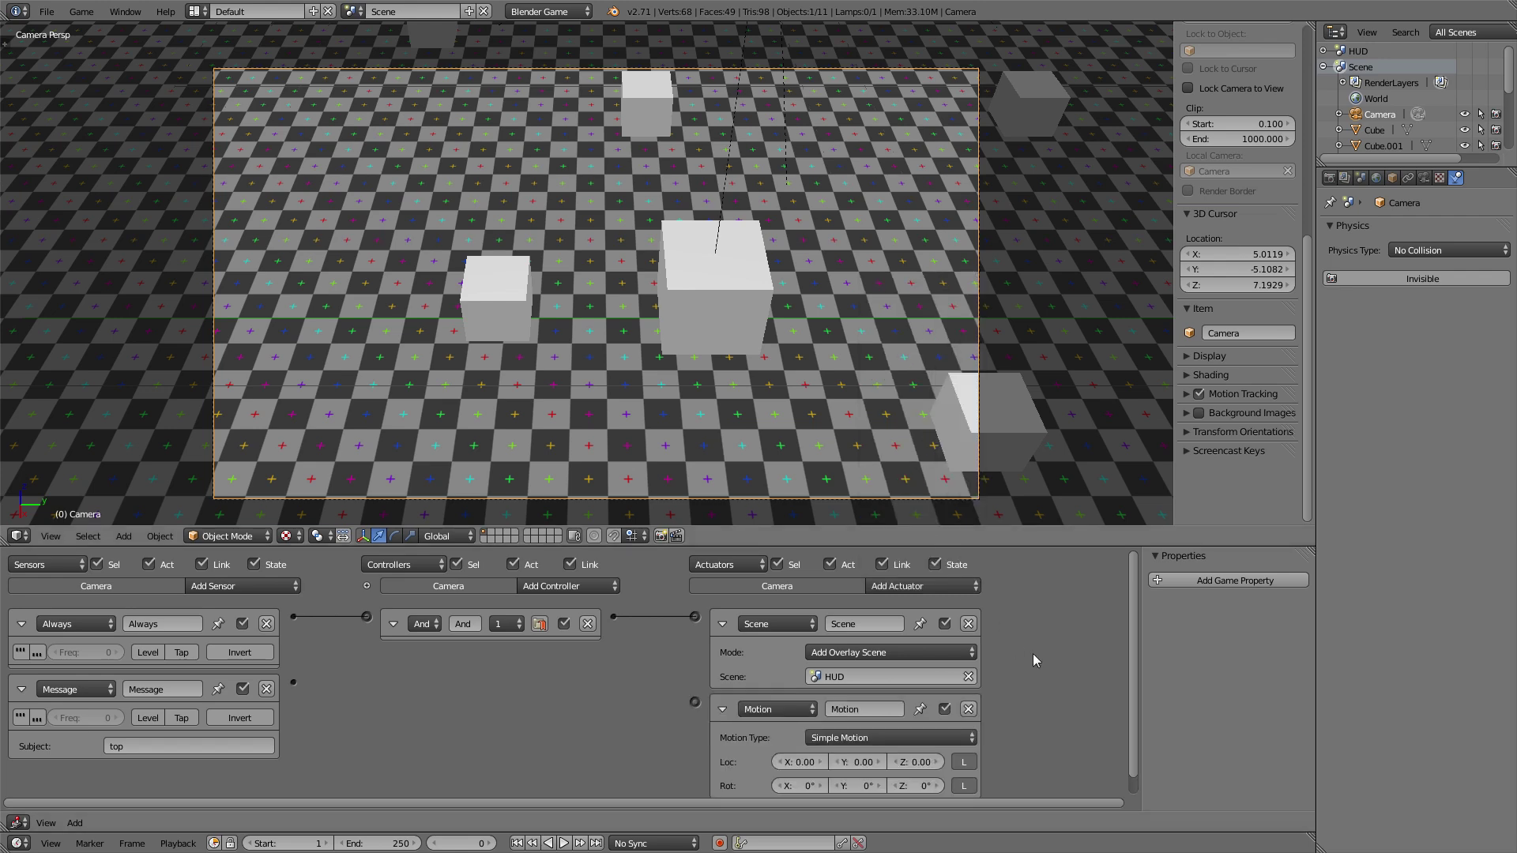
scroll(1032, 653, down, 1)
drag(293, 664, 694, 683)
middle_drag(640, 474, 758, 324)
scroll(639, 403, down, 5)
Slide the camera sideways along its X axis.
key(g)
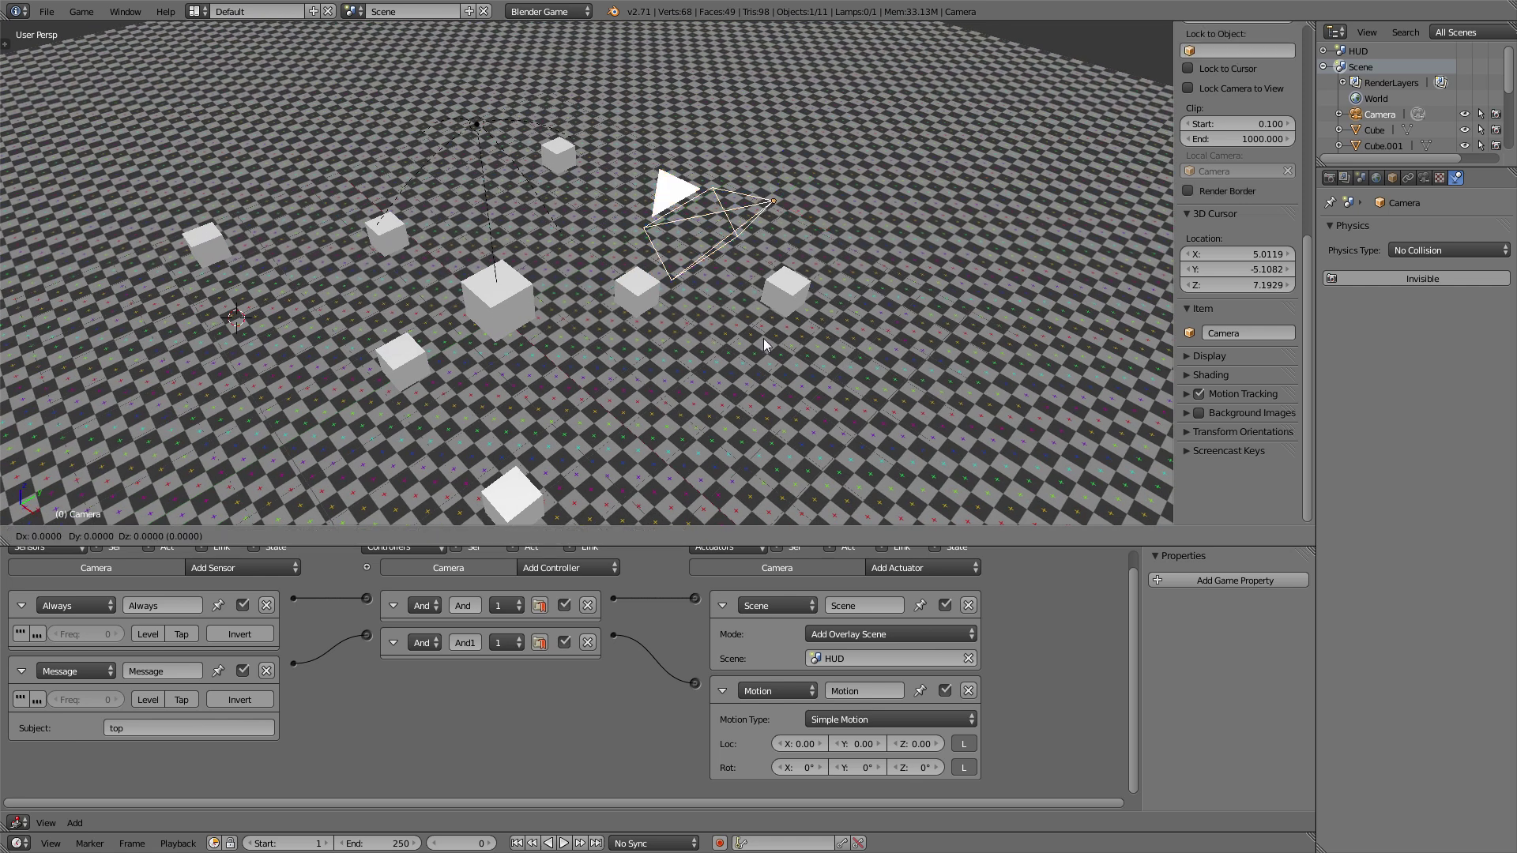
key(Escape)
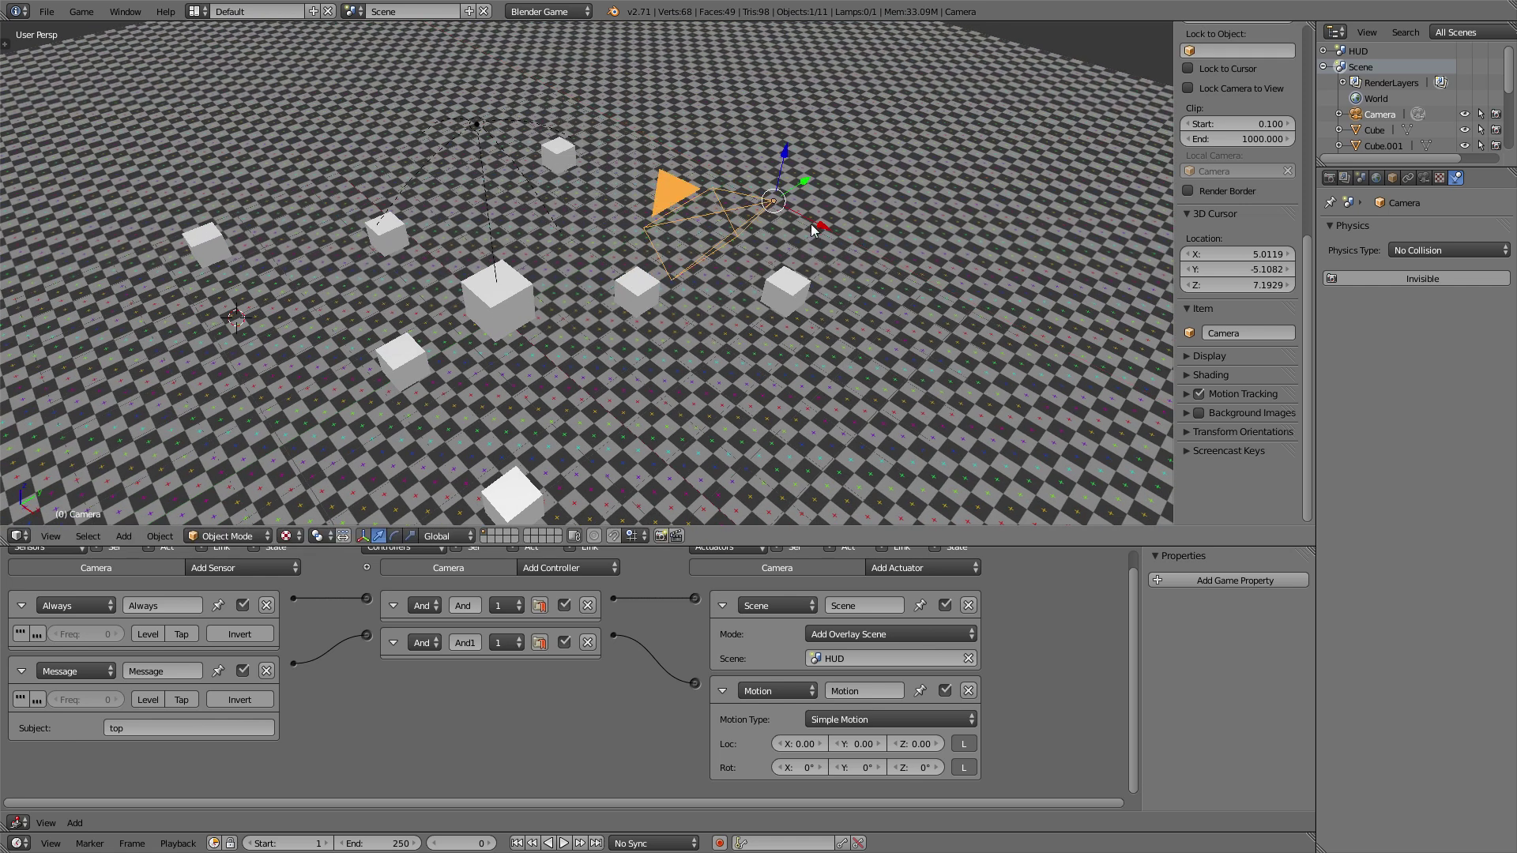
drag(823, 226, 762, 267)
Tilt the camera down over the cubes and shift it further left along X.
middle_drag(784, 273, 613, 280)
key(r)
key(Return)
drag(512, 245, 557, 234)
key(Escape)
middle_drag(608, 275, 790, 390)
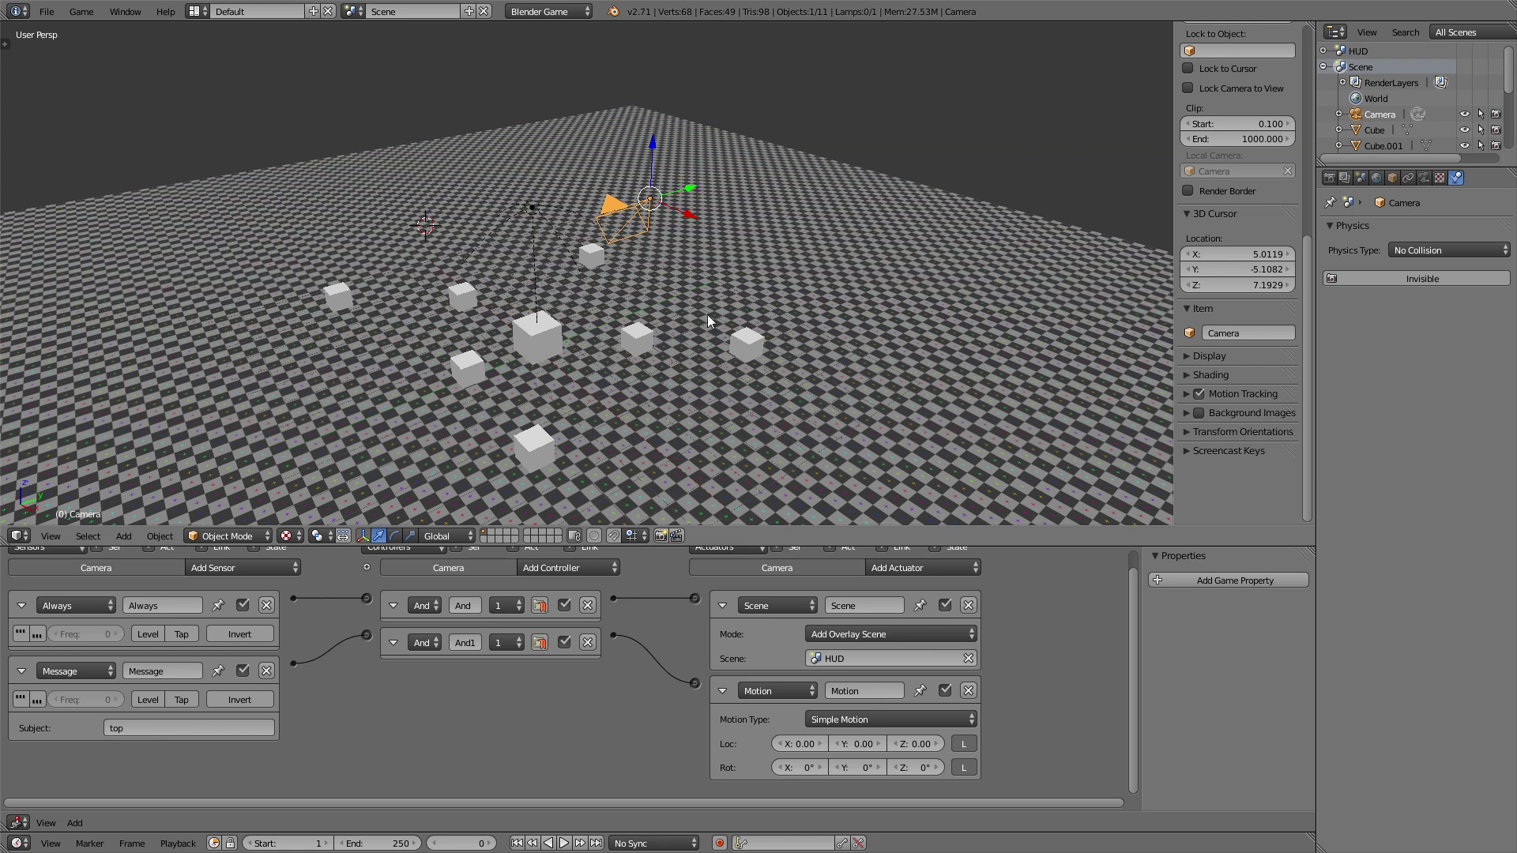
middle_drag(708, 315, 722, 179)
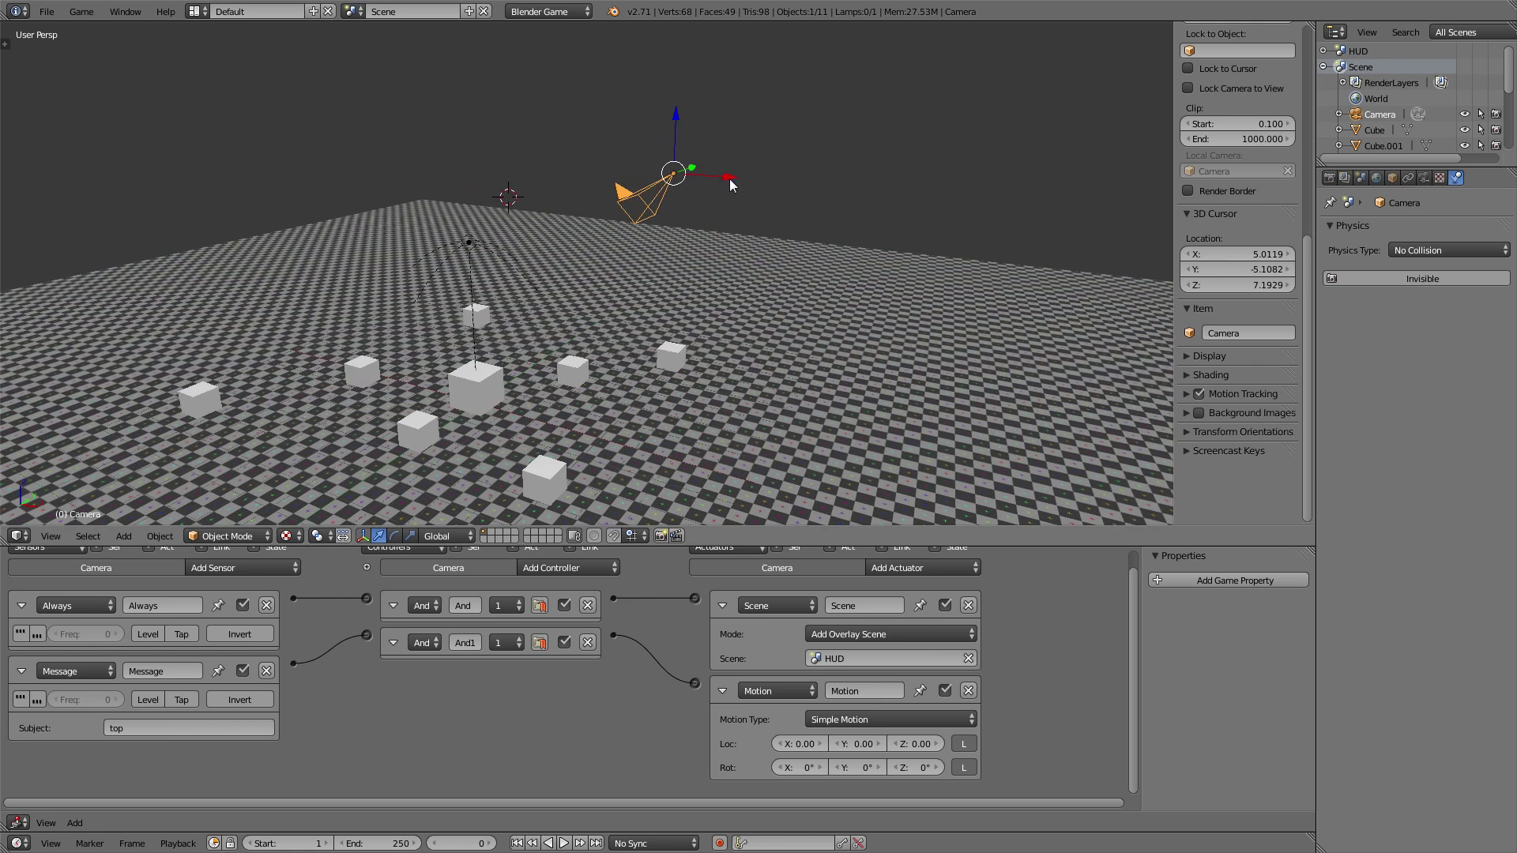
drag(732, 185, 697, 181)
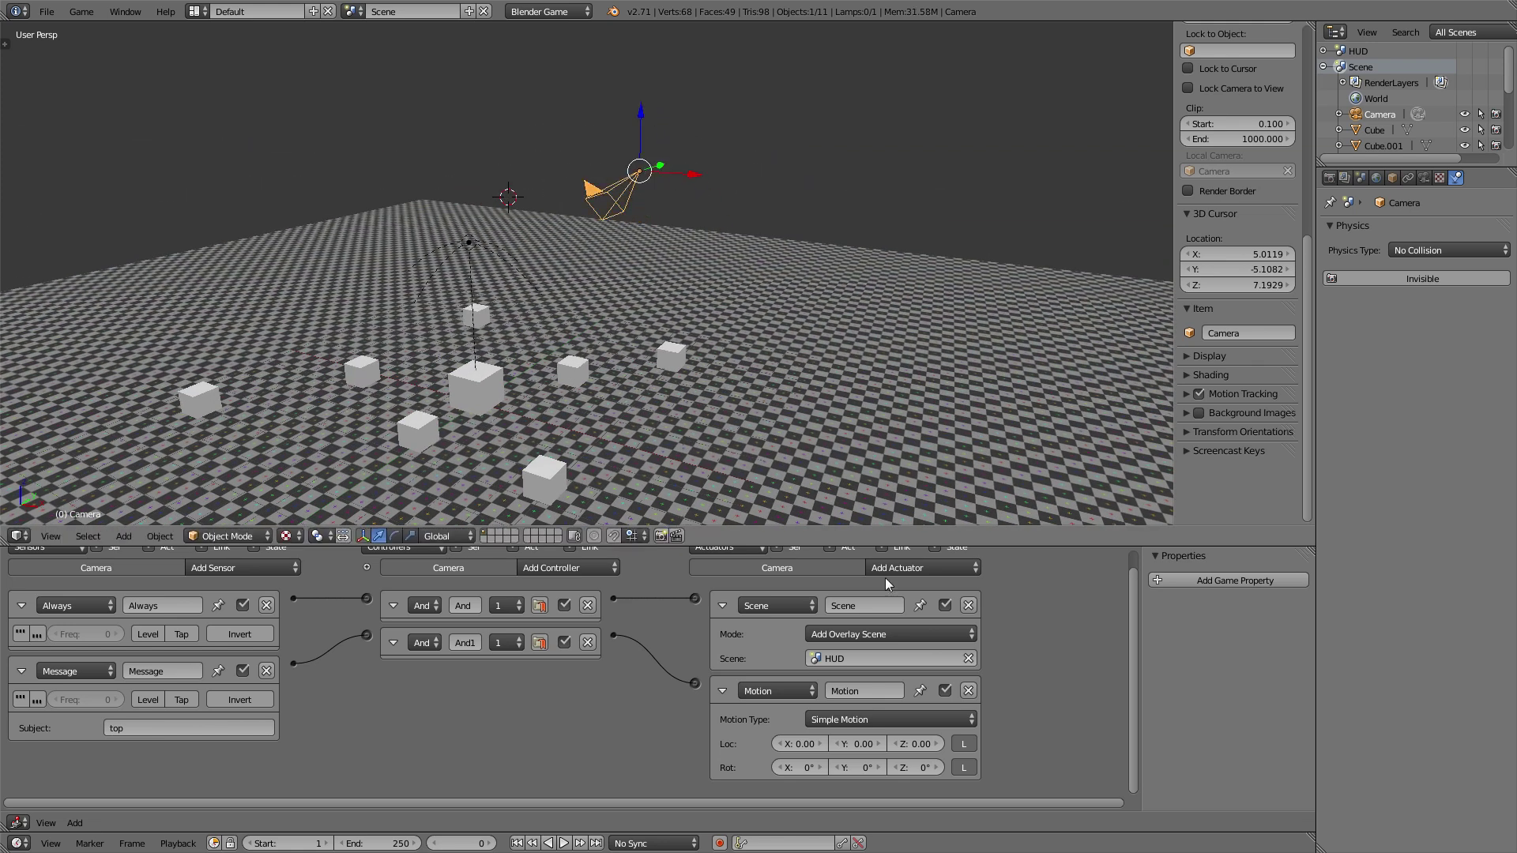
Set the Motion actuator's Loc X to -0.10 and test the pan in-game through the camera.
click(806, 746)
text(-10)
key(Return)
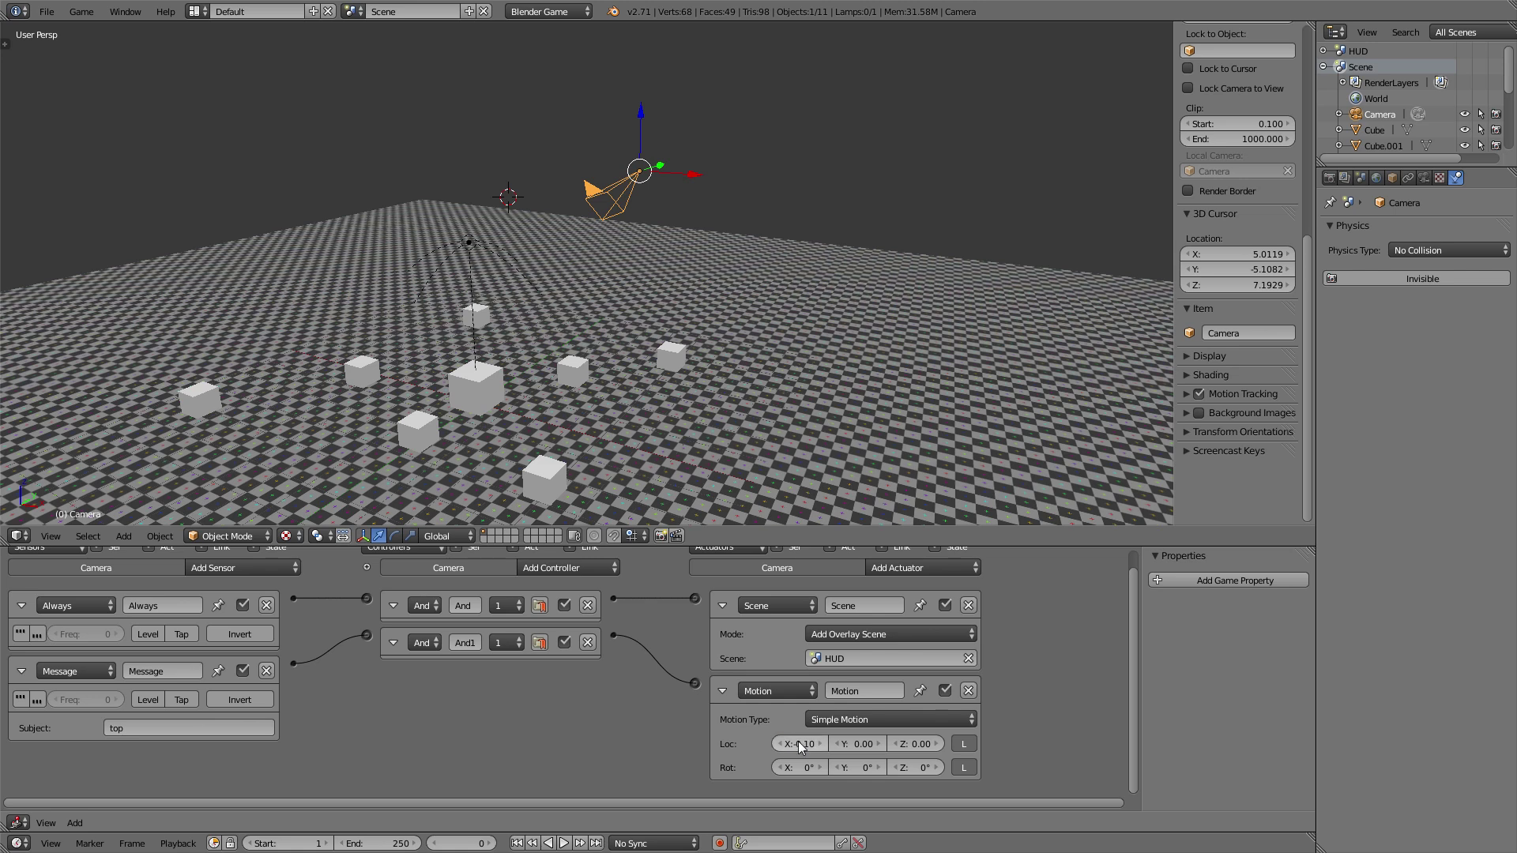
key(KP_0)
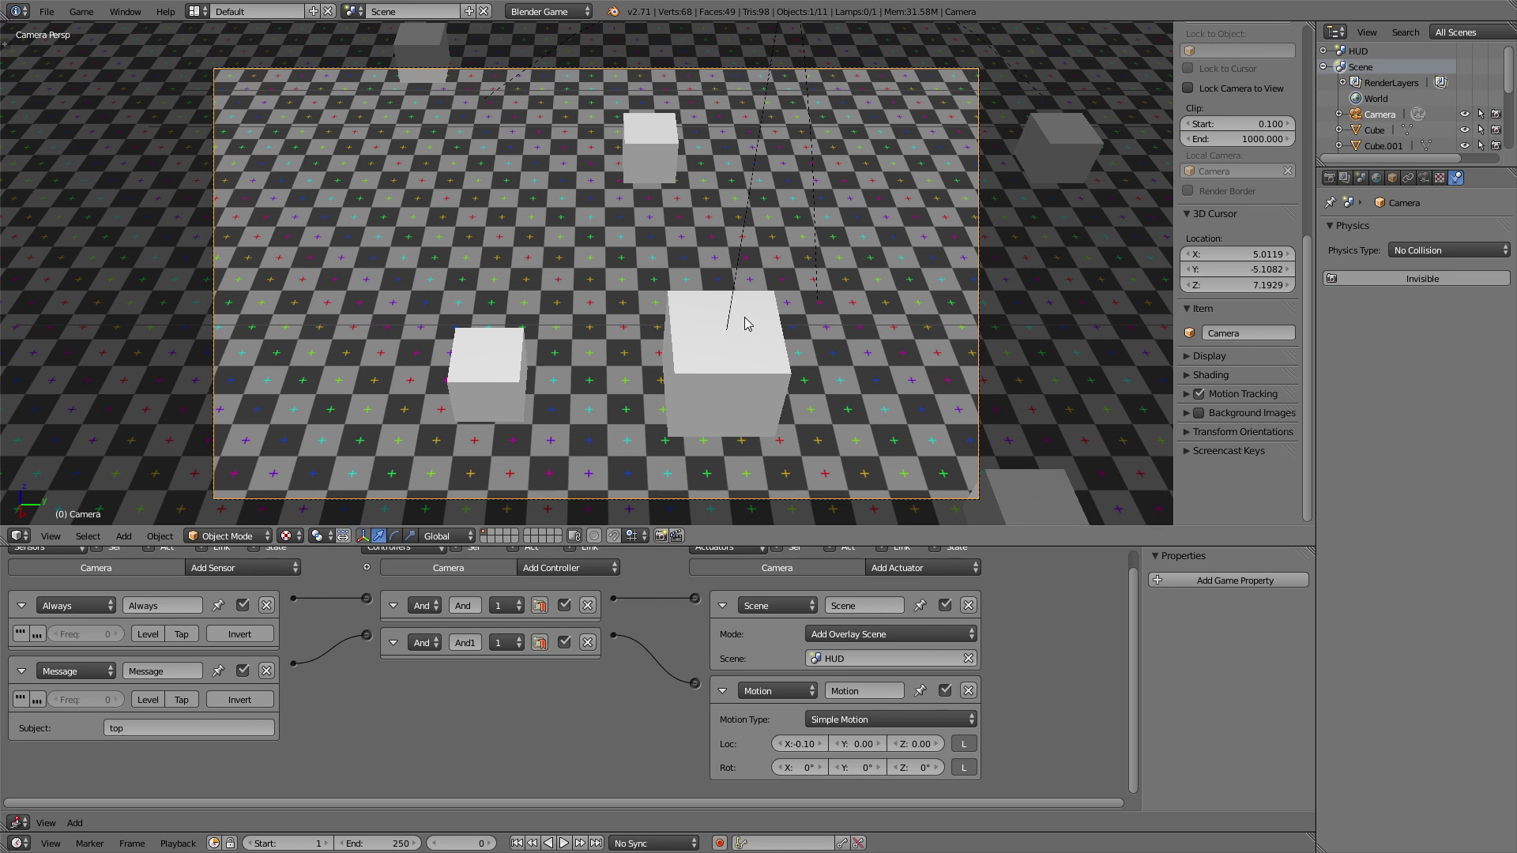
key(p)
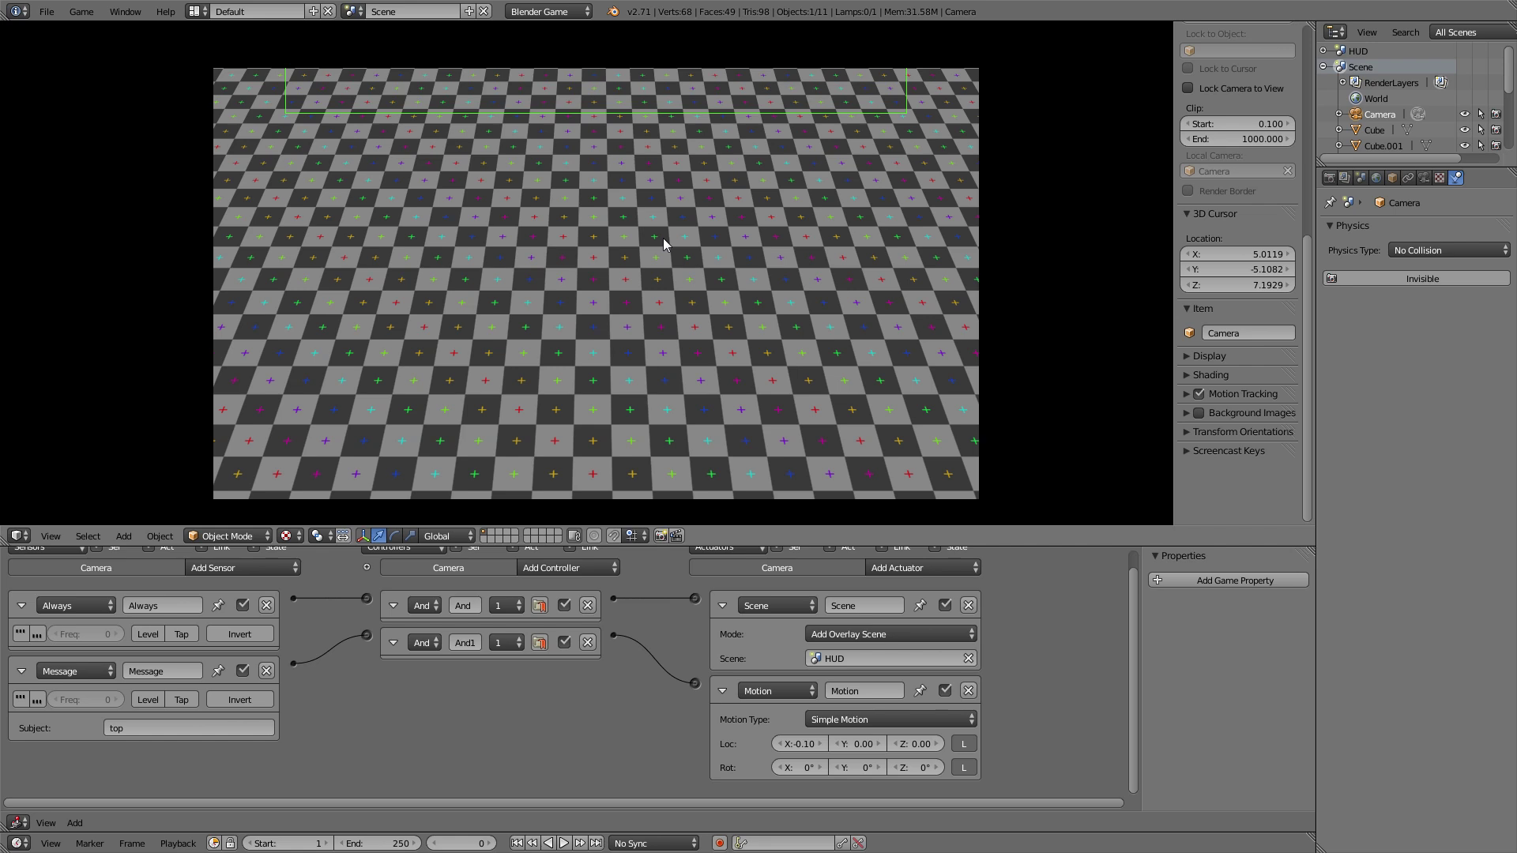
key(Escape)
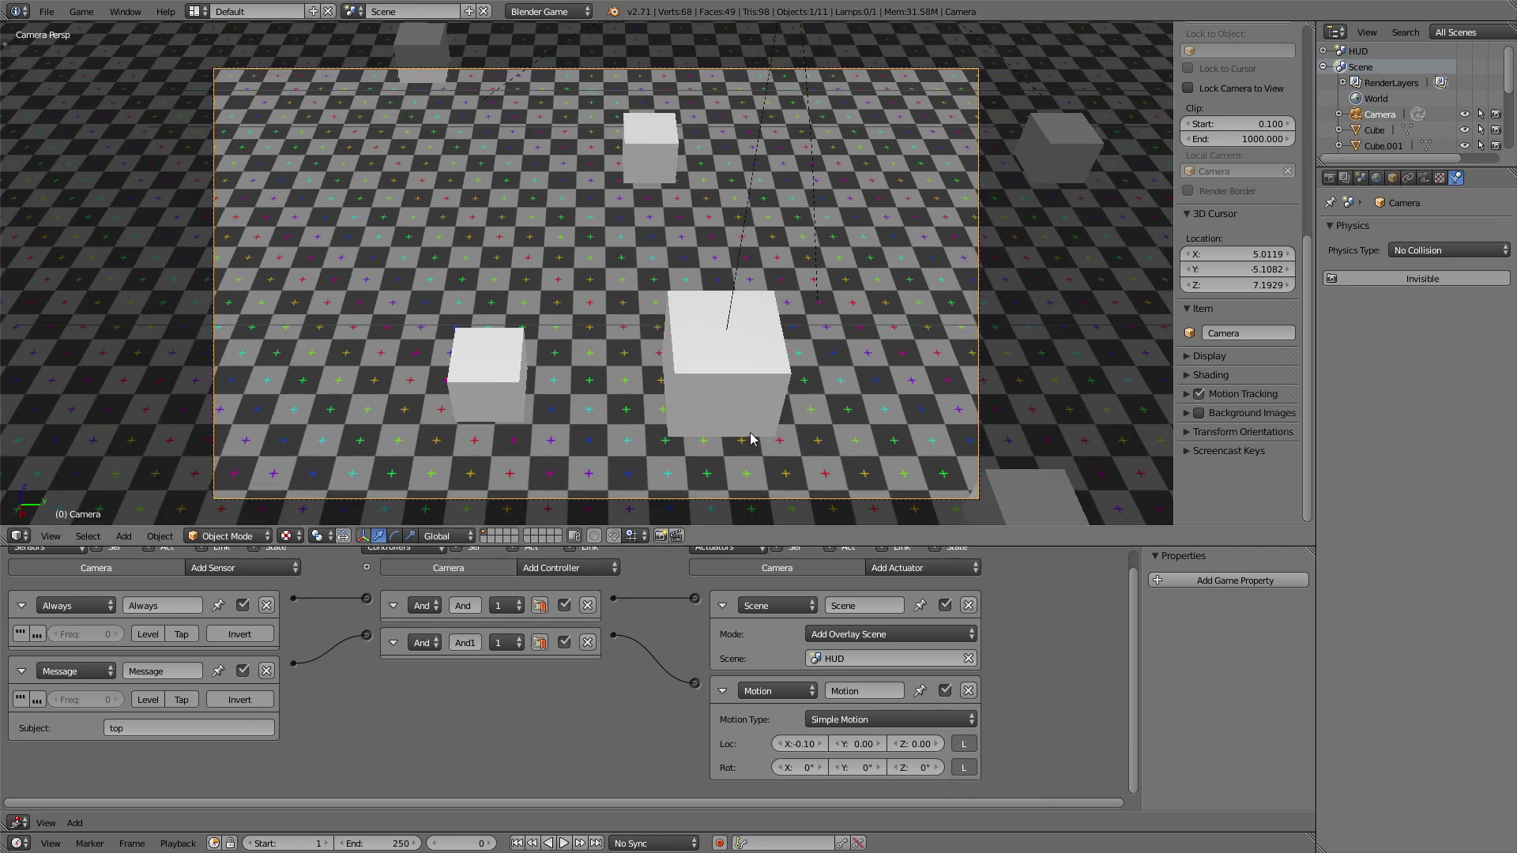
Check the camera and cubes, then re-test the top-edge pan in the running game.
key(KP_0)
scroll(684, 367, down, 4)
mouse_move(684, 366)
middle_down()
mouse_move(737, 346)
mouse_move(695, 347)
mouse_move(695, 363)
middle_up()
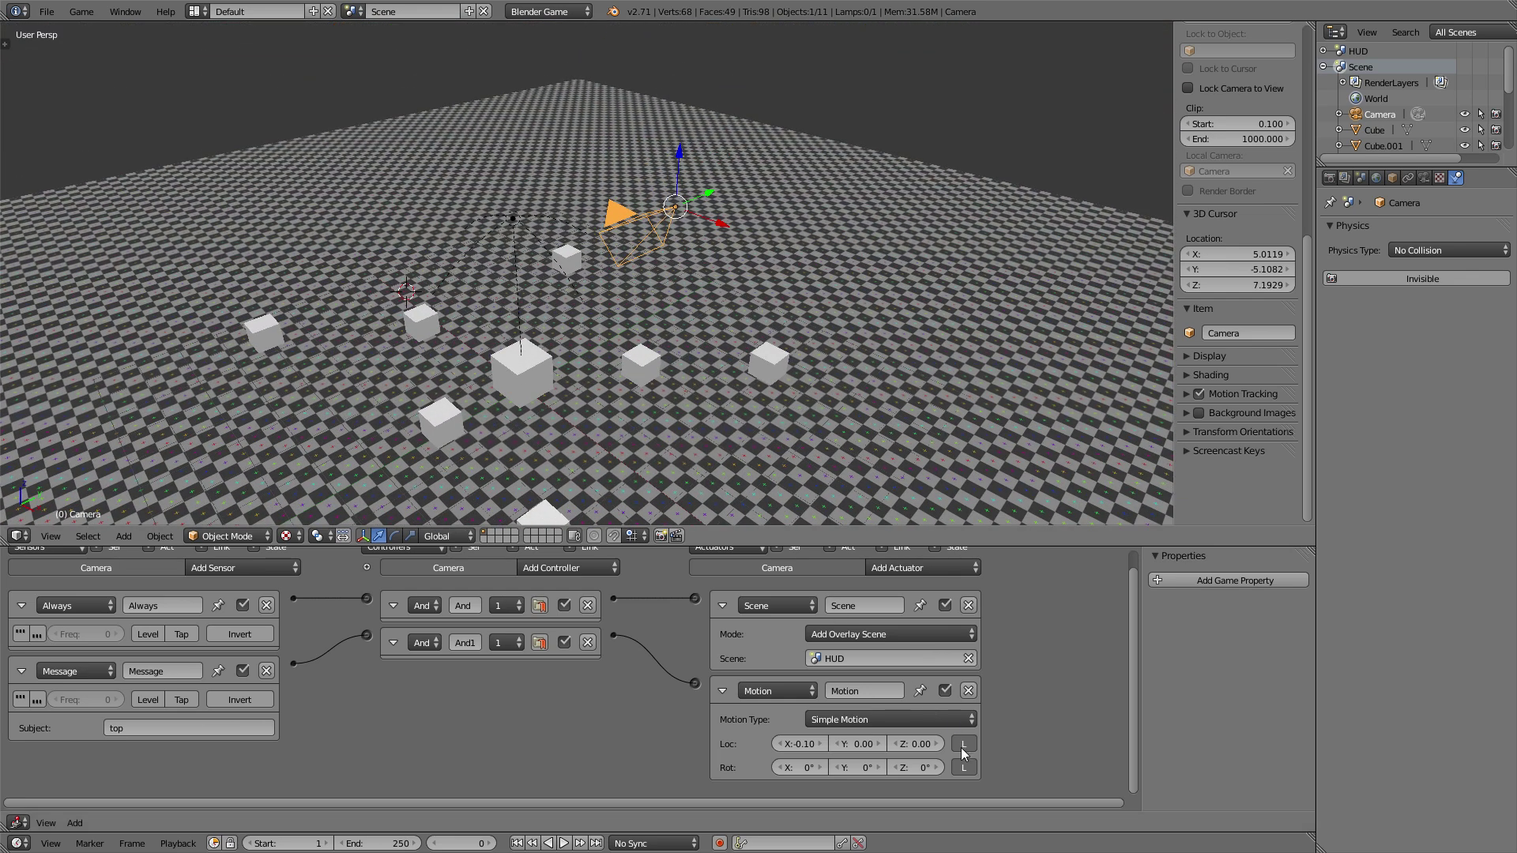
key(KP_0)
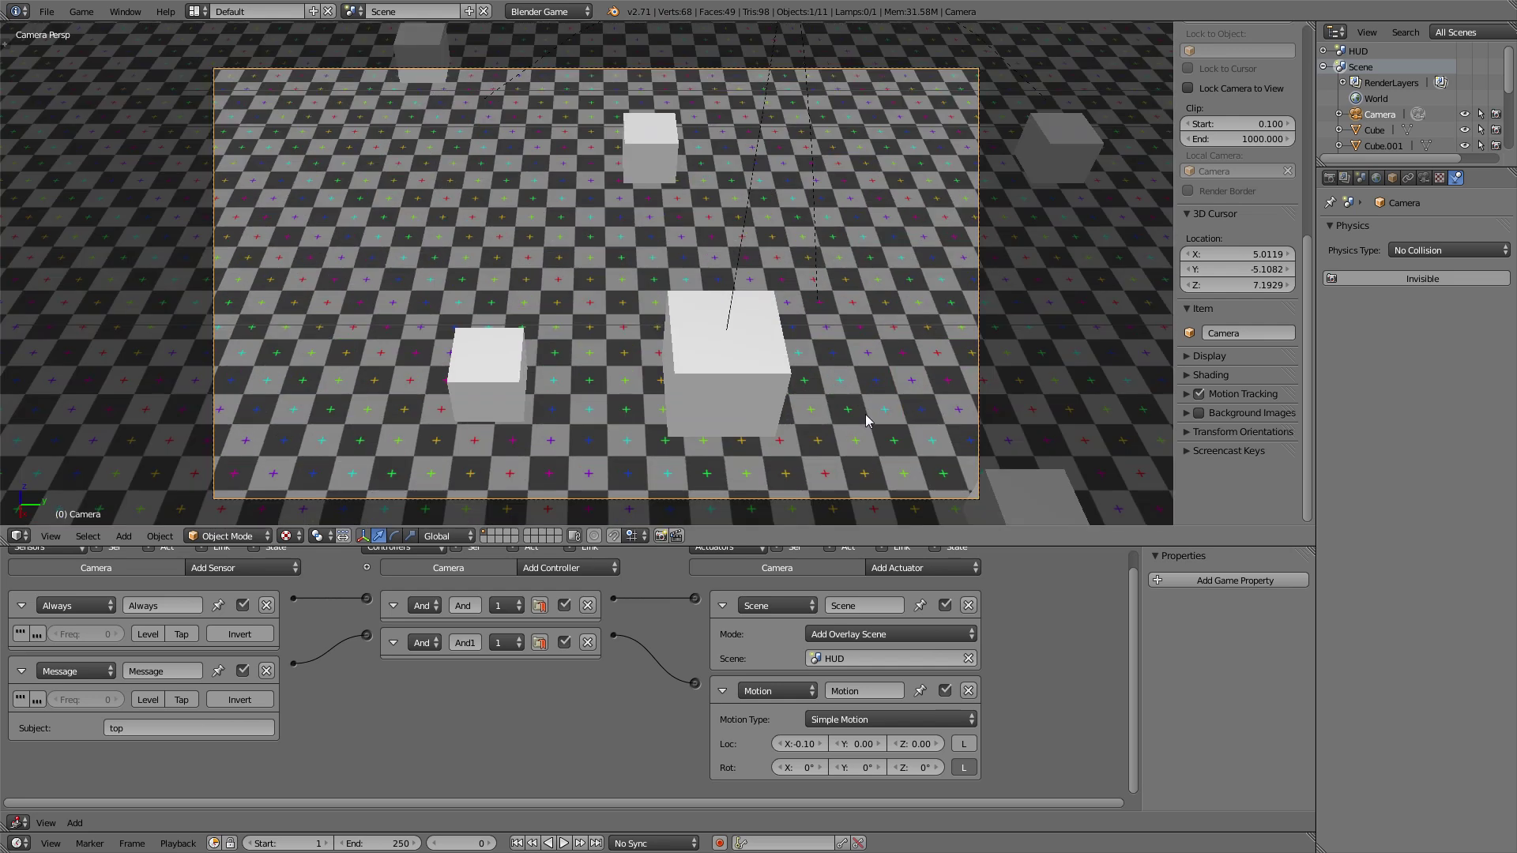
key(p)
mouse_move(693, 85)
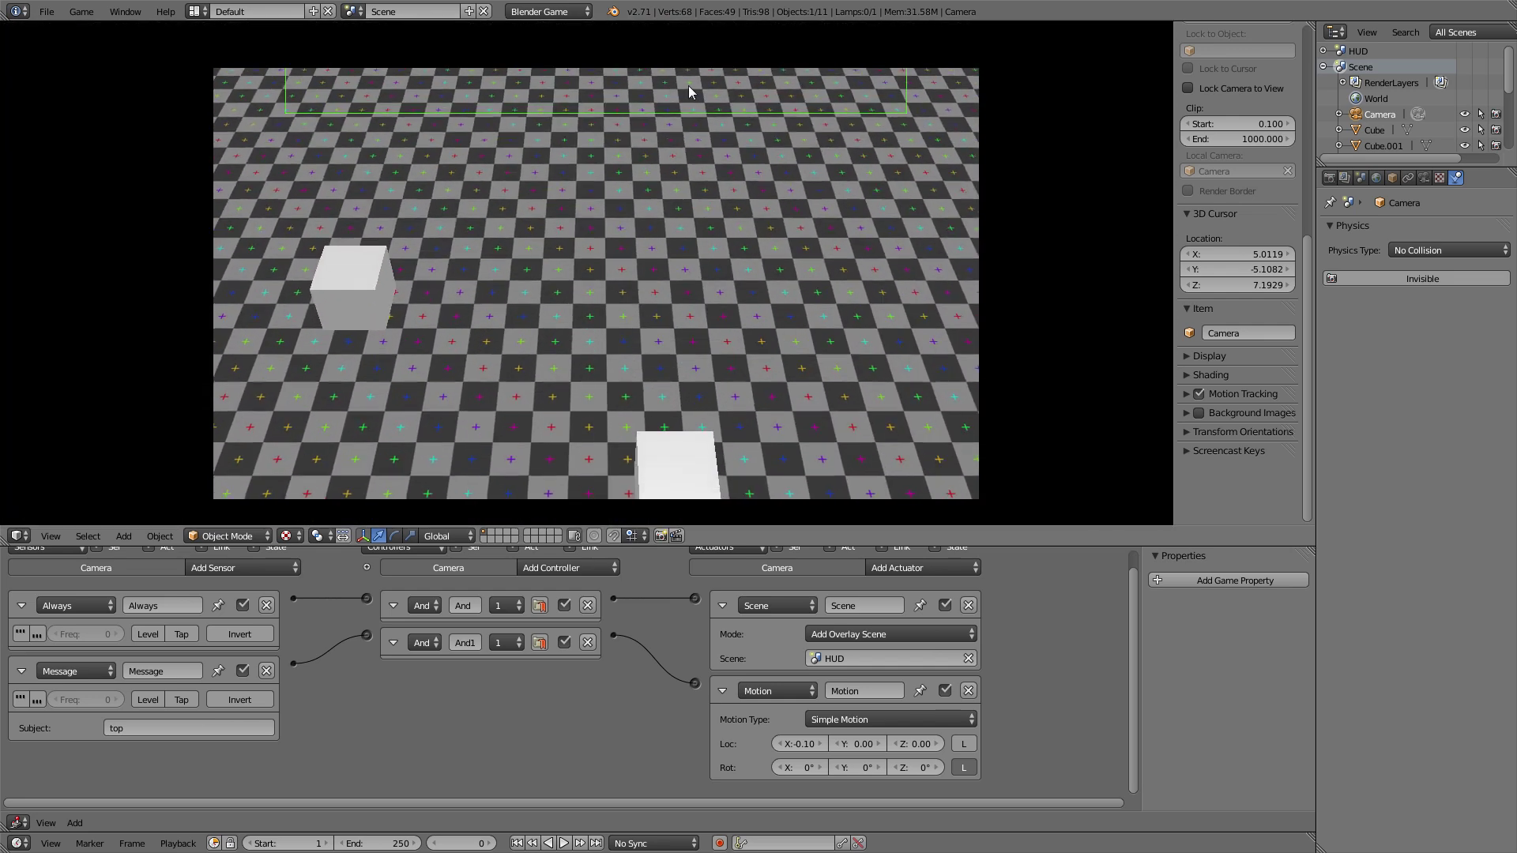
key(Escape)
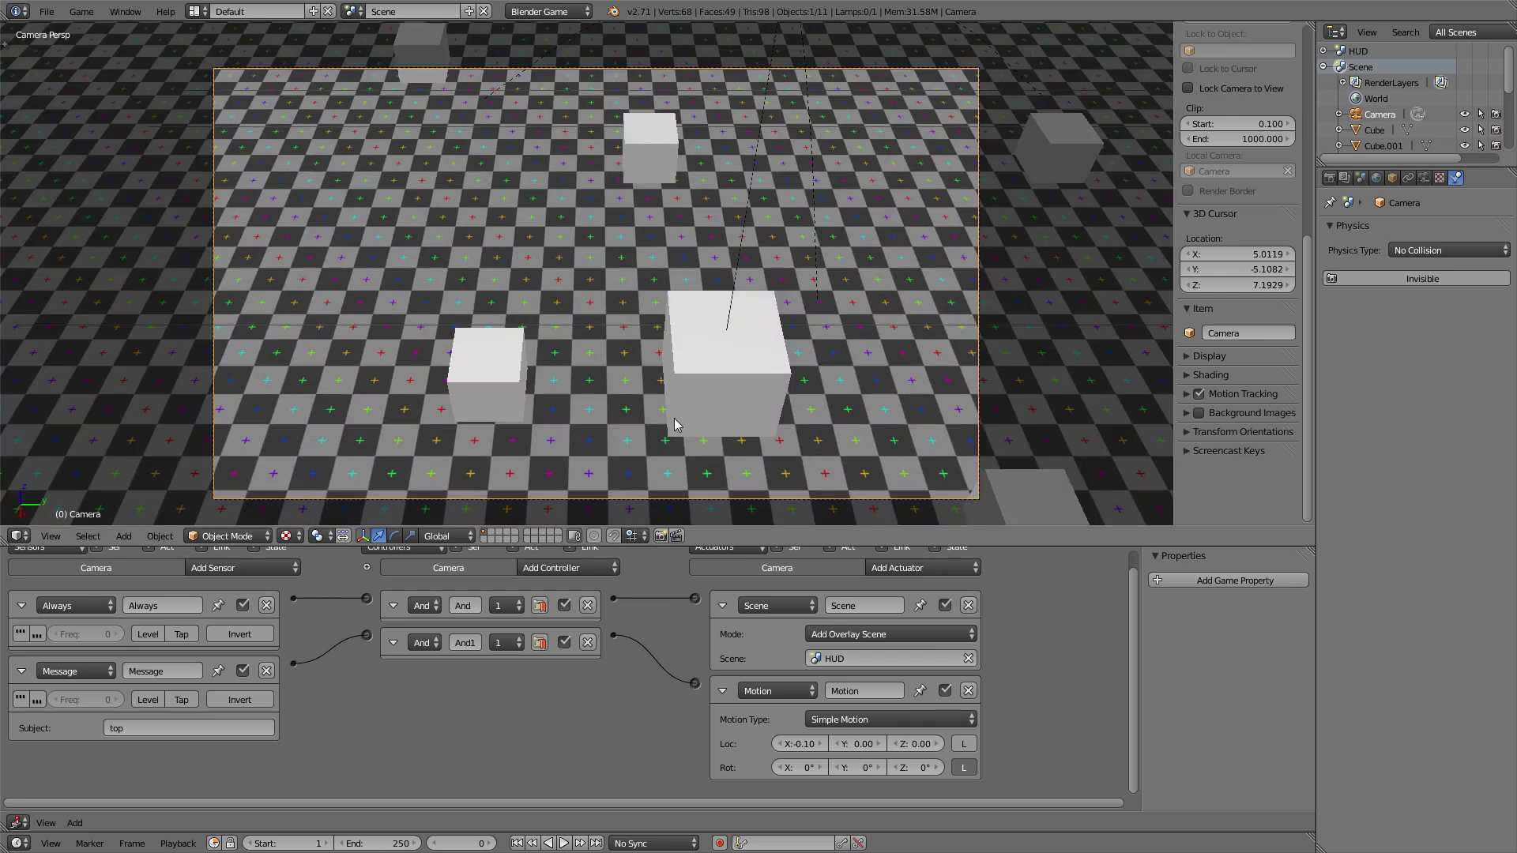
Collapse the Scene actuator and the first And controller.
scroll(676, 424, down, 3)
middle_drag(619, 390, 714, 349)
scroll(703, 359, down, 3)
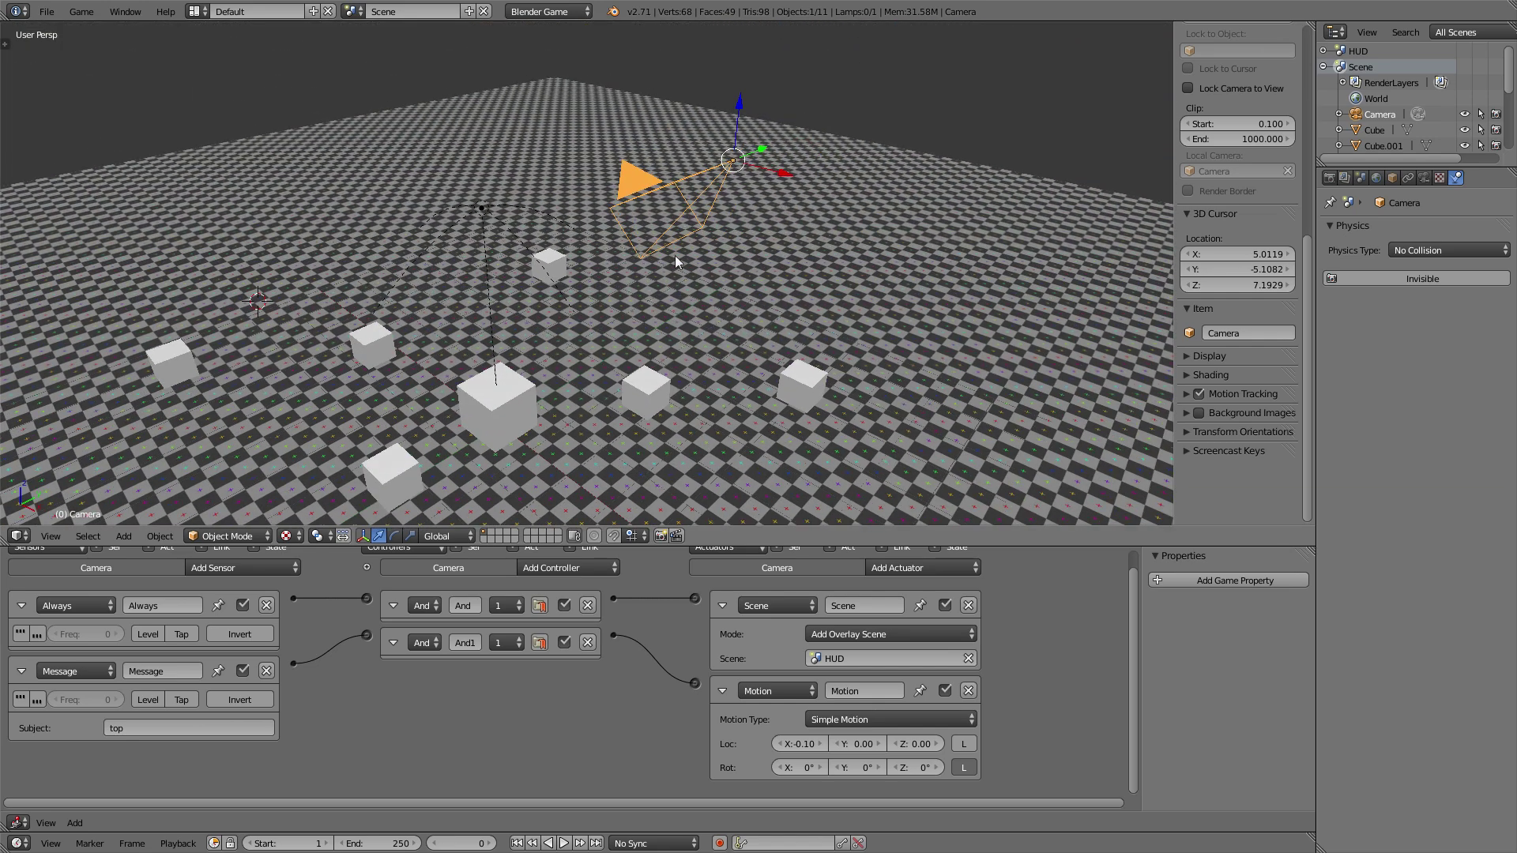
middle_drag(675, 255, 705, 290)
click(722, 605)
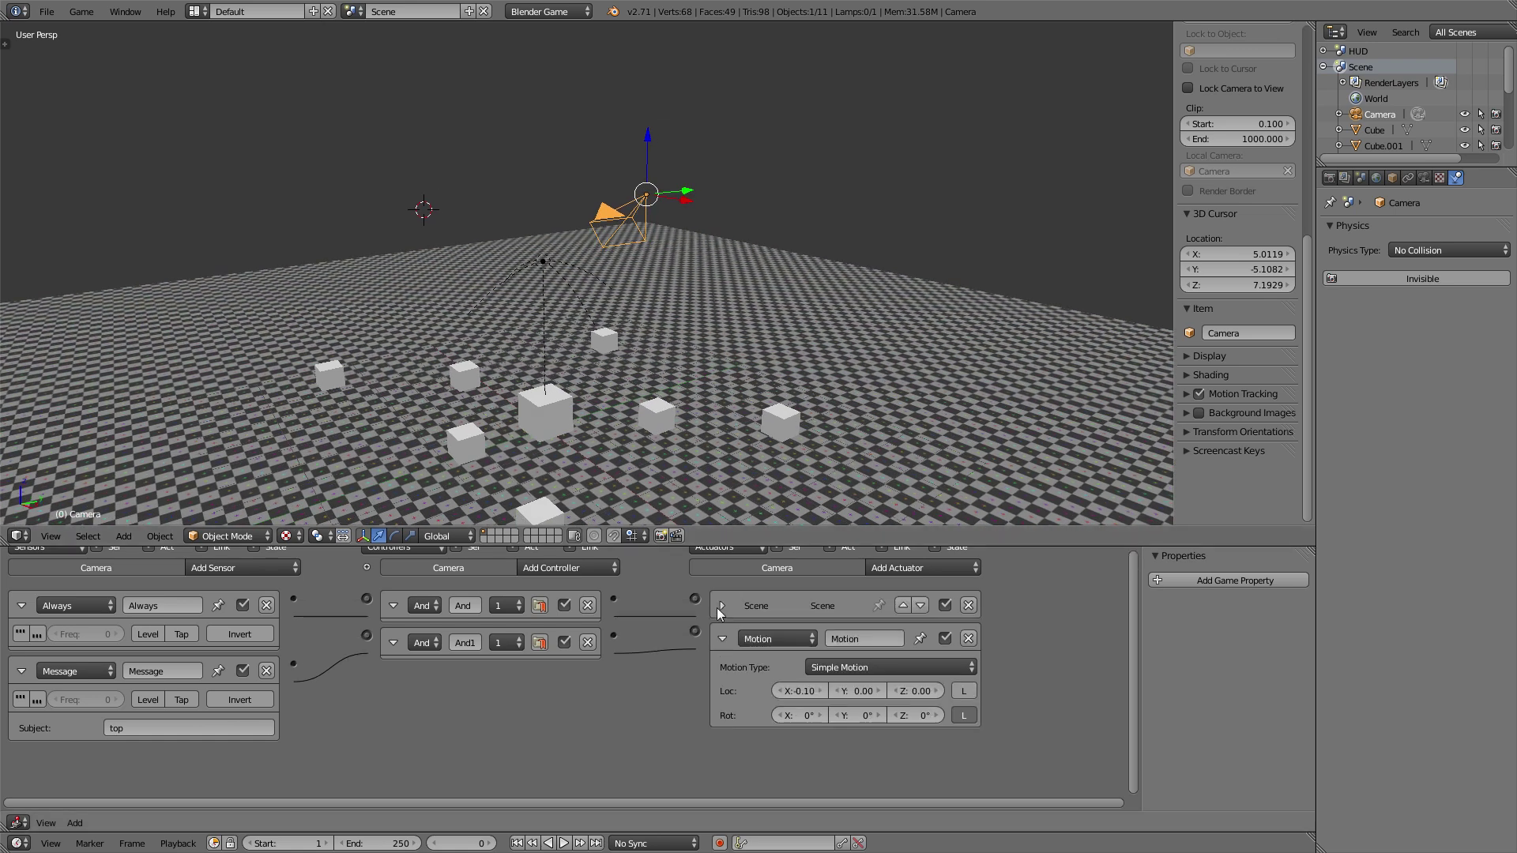
scroll(718, 608, up, 1)
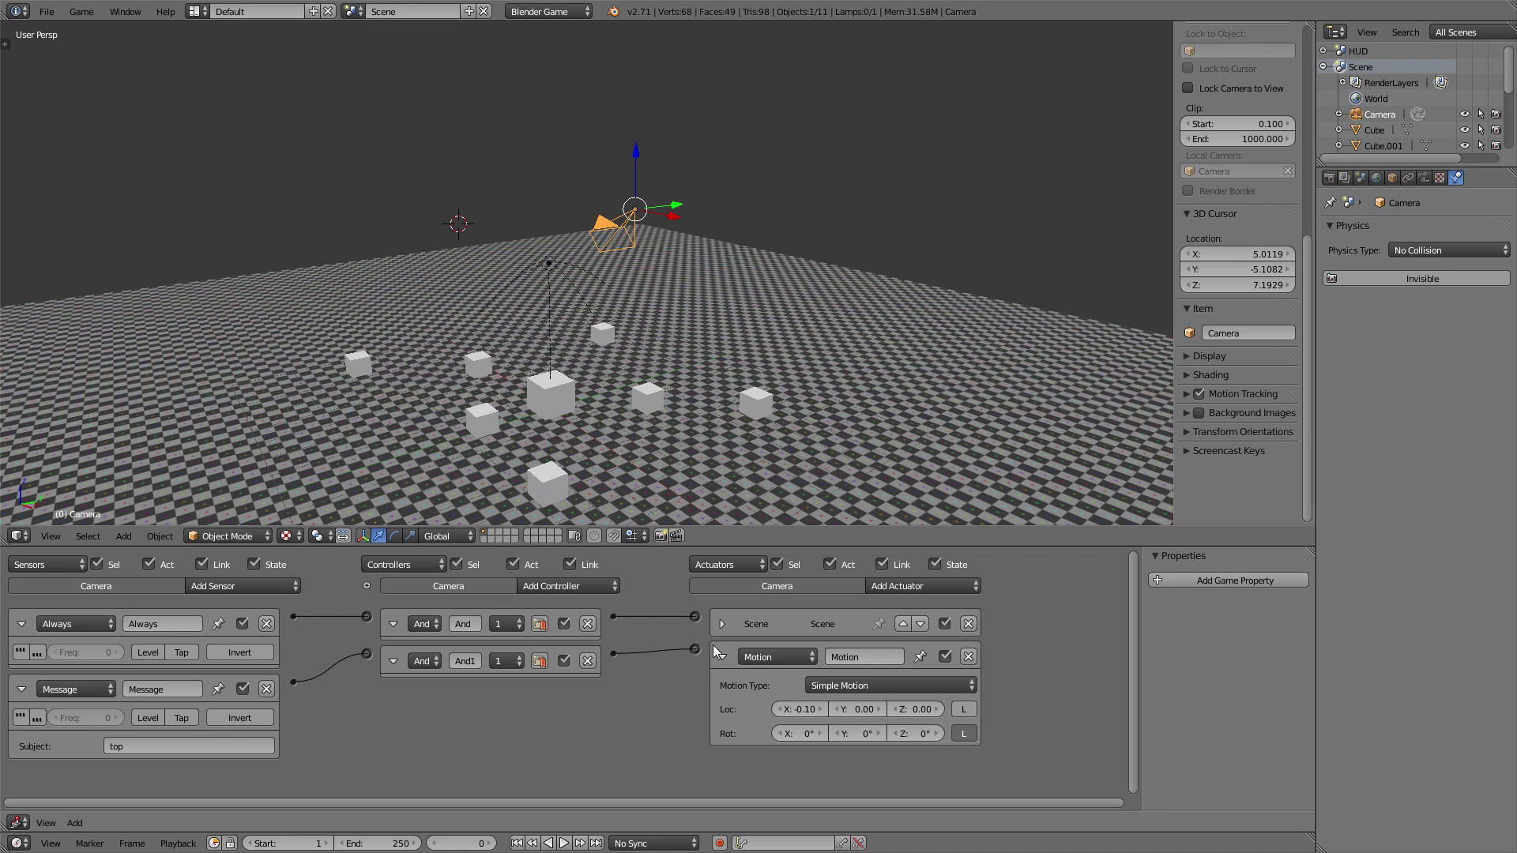
click(394, 626)
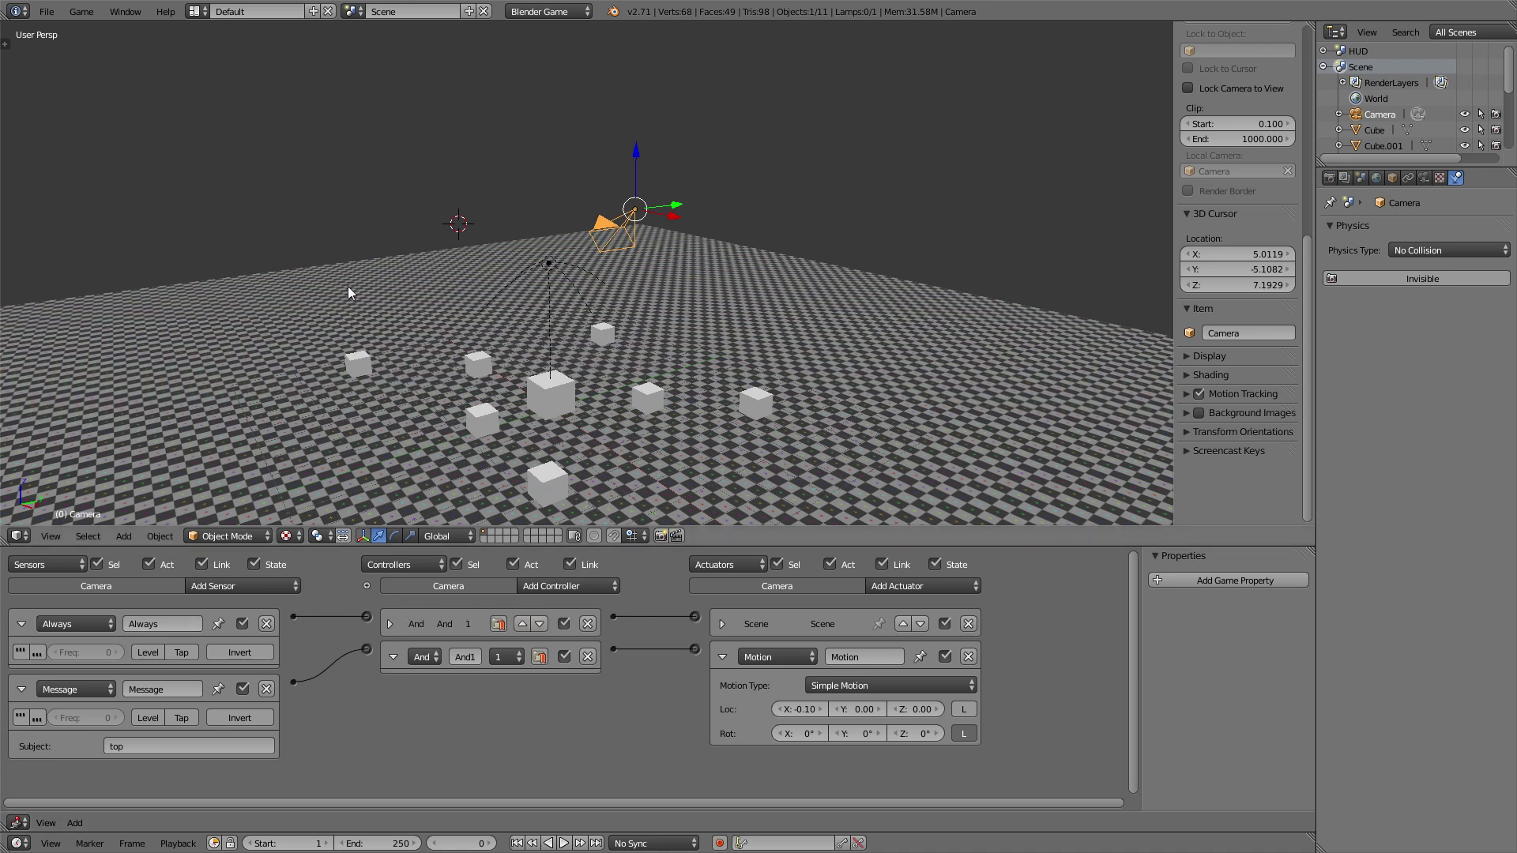
In the HUD scene, copy the top green bar to the bottom edge with message subject 'bot'.
click(352, 12)
click(371, 37)
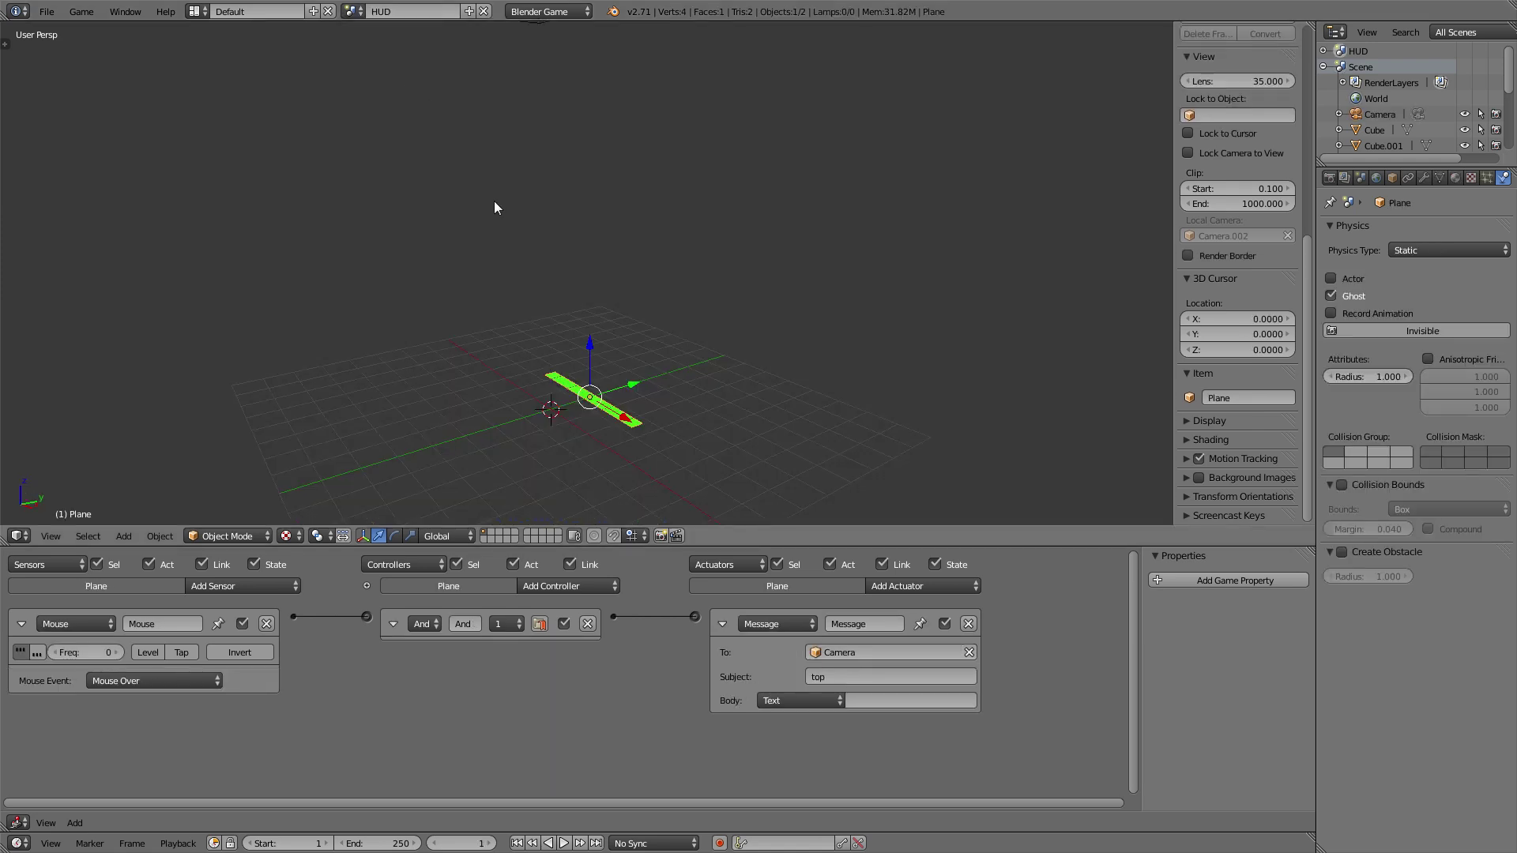
key(KP_0)
scroll(594, 197, up, 4)
key(shift+d)
key(y)
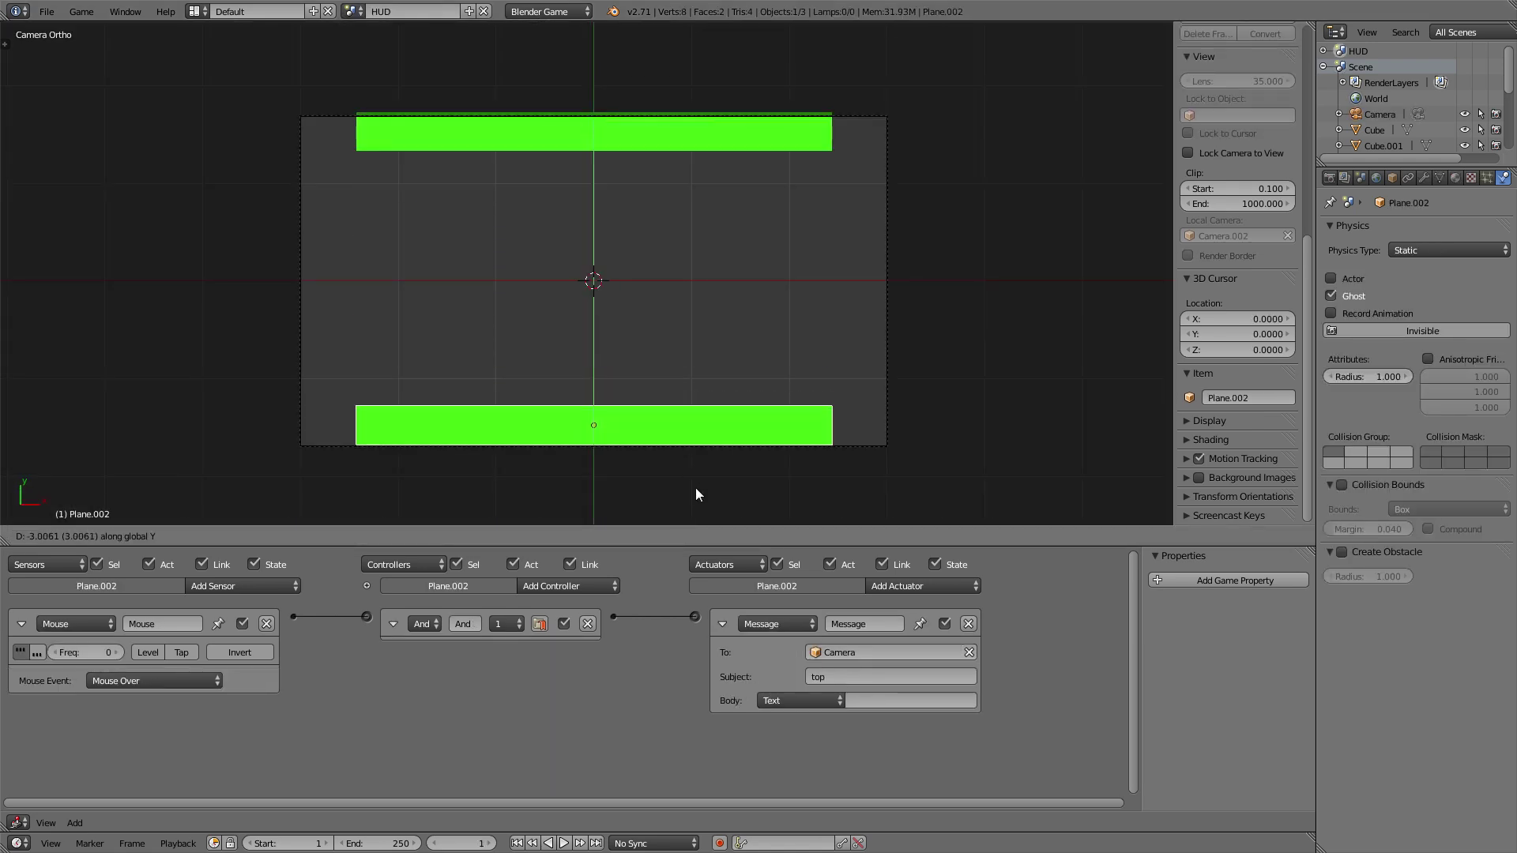
click(695, 495)
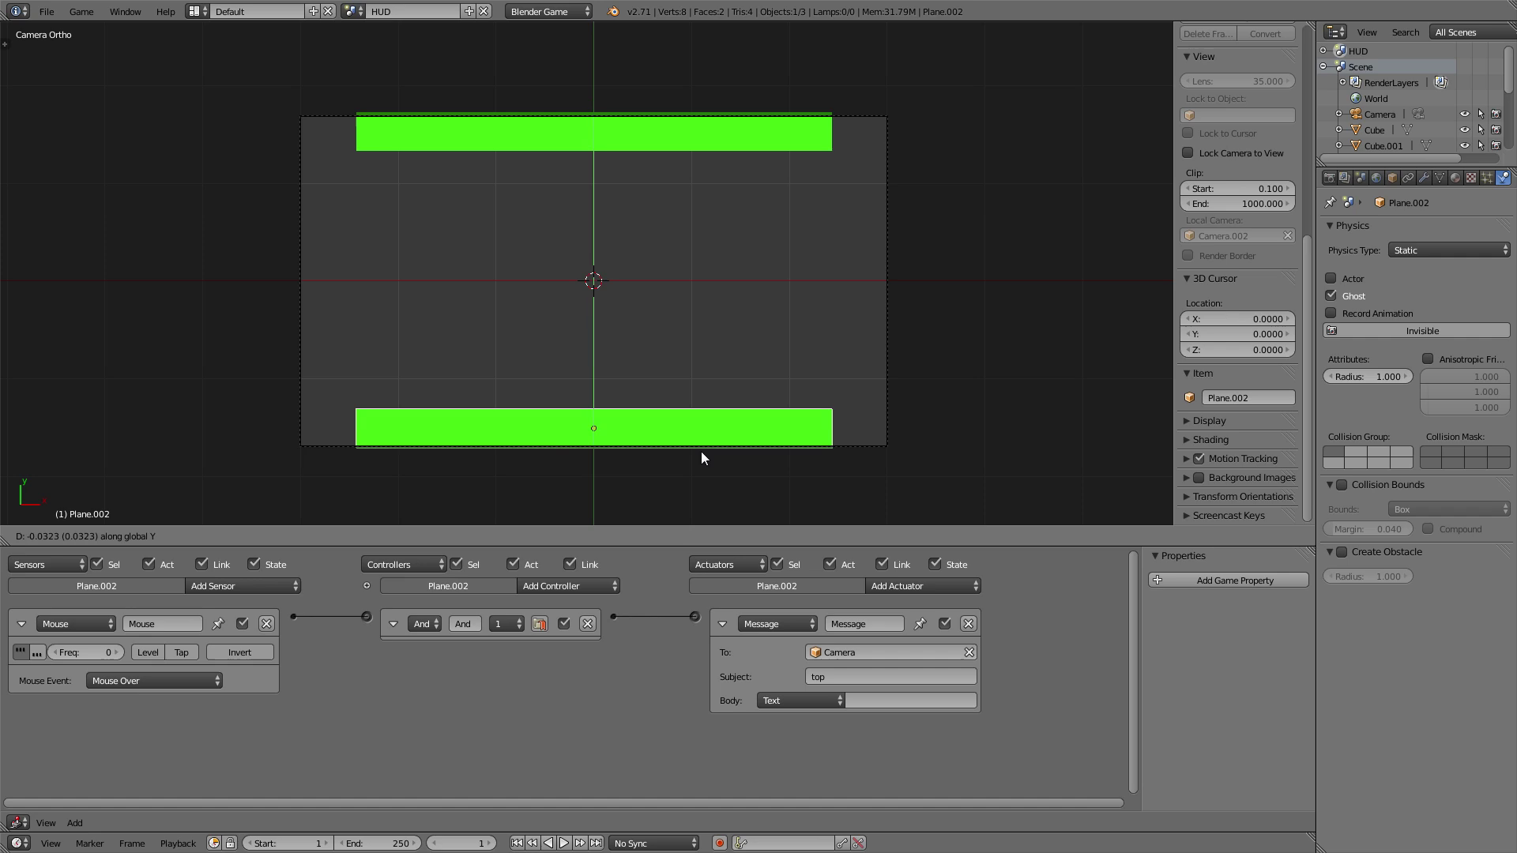
click(865, 671)
text(b)
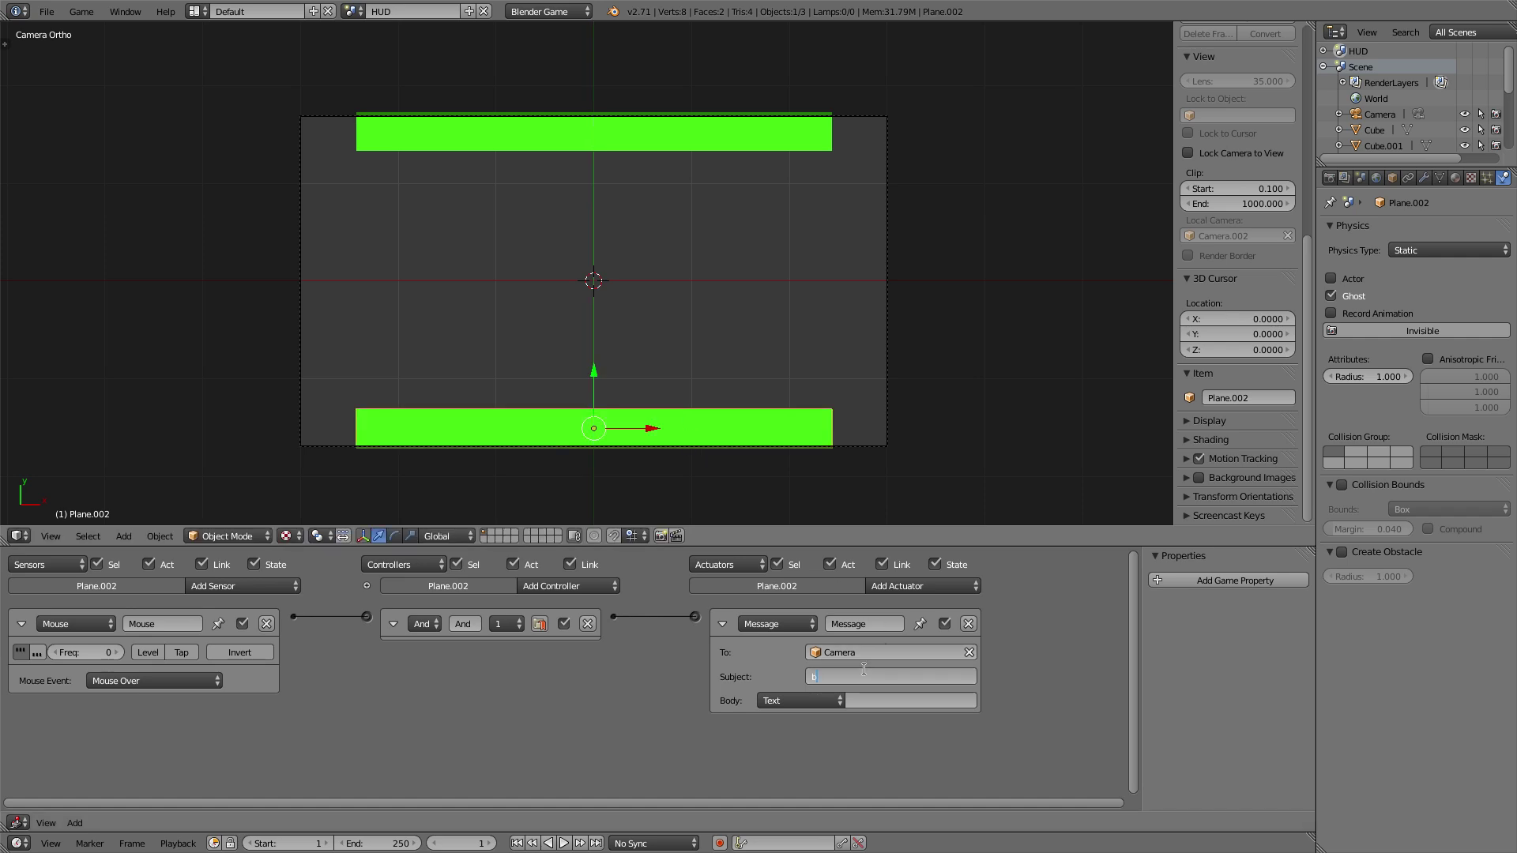
text(ot)
key(Return)
Duplicate the bottom bar and shrink it horizontally into a small square.
key(shift+d)
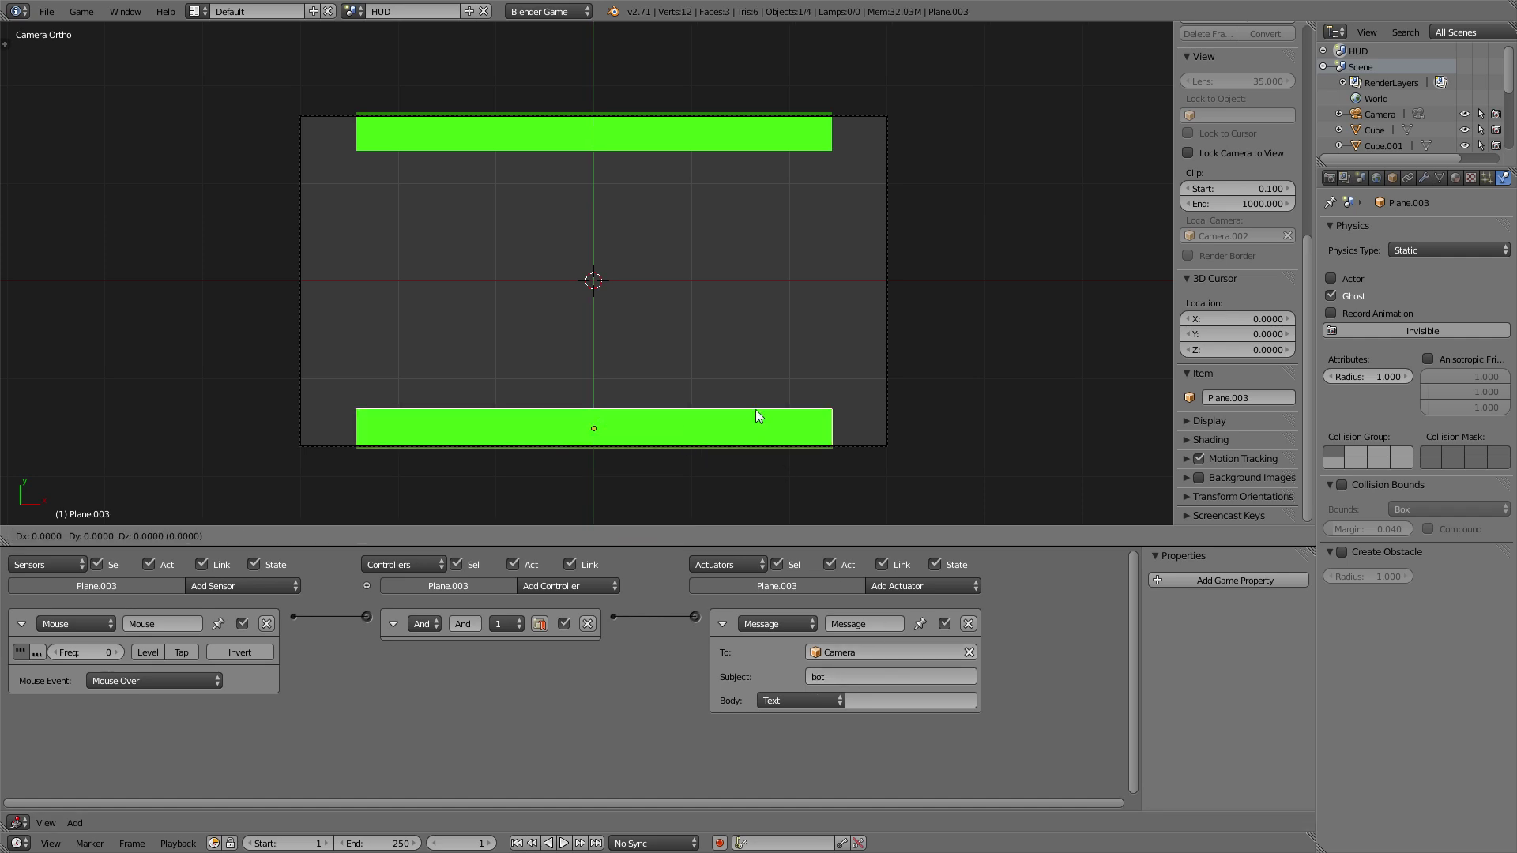
key(y)
click(784, 279)
key(s)
key(x)
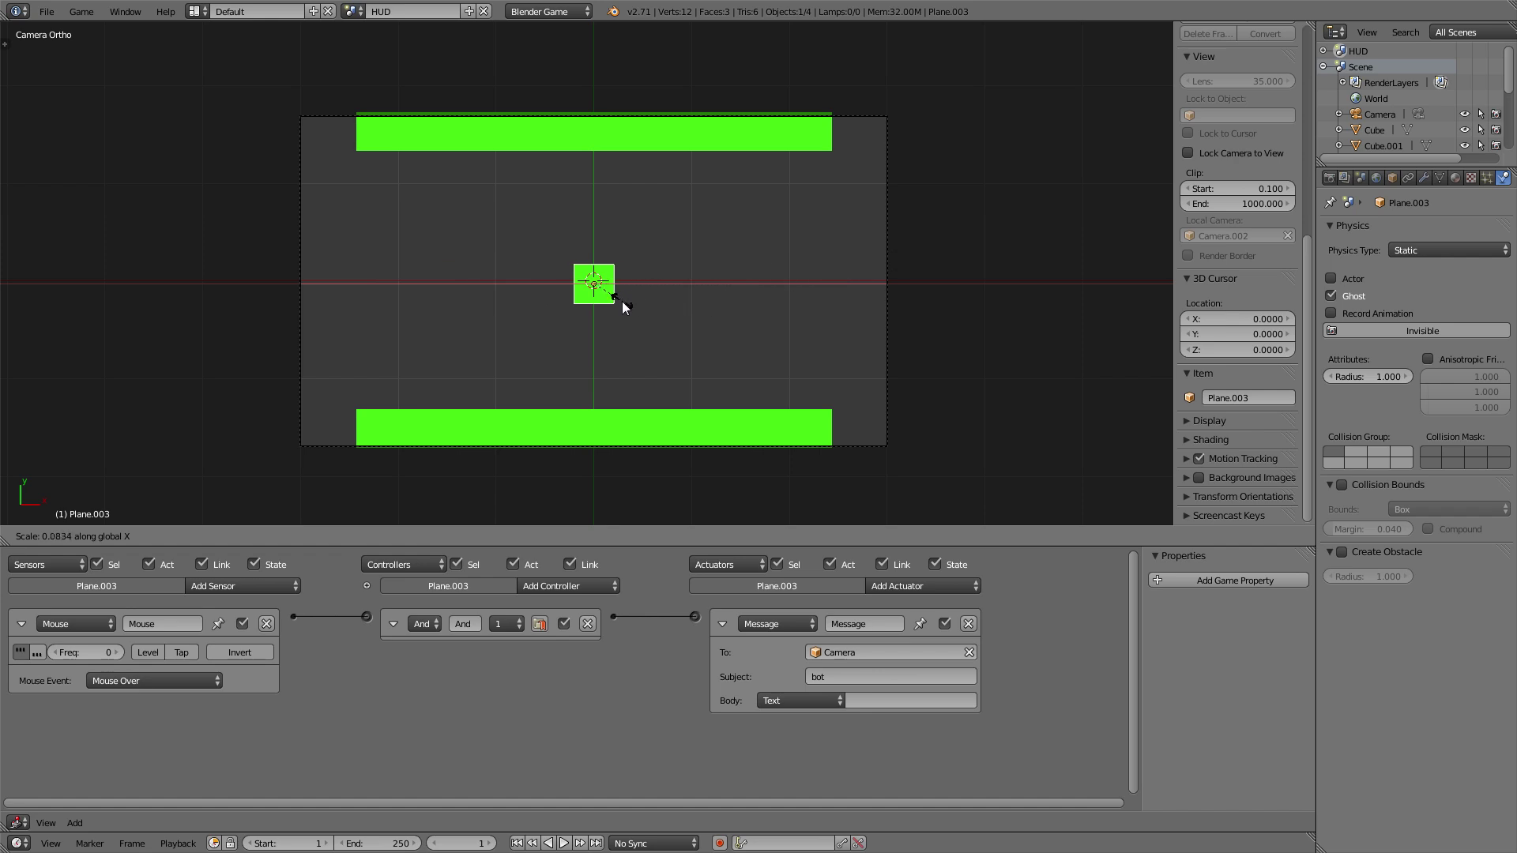
click(622, 301)
Move the square to the left edge and stretch it vertically into a tall bar.
key(g)
key(y)
key(x)
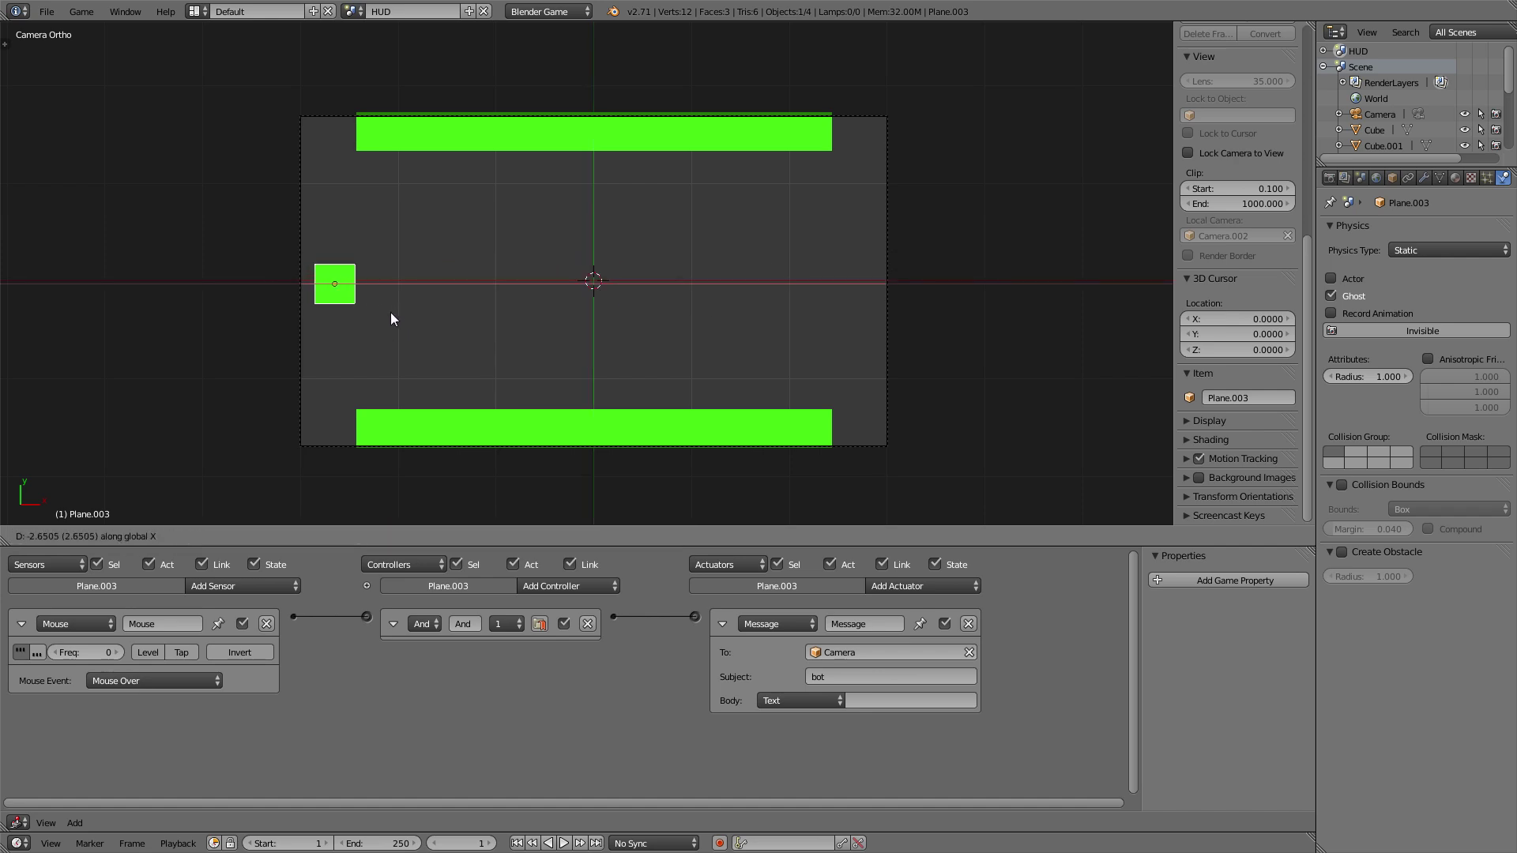
click(373, 318)
key(s)
key(y)
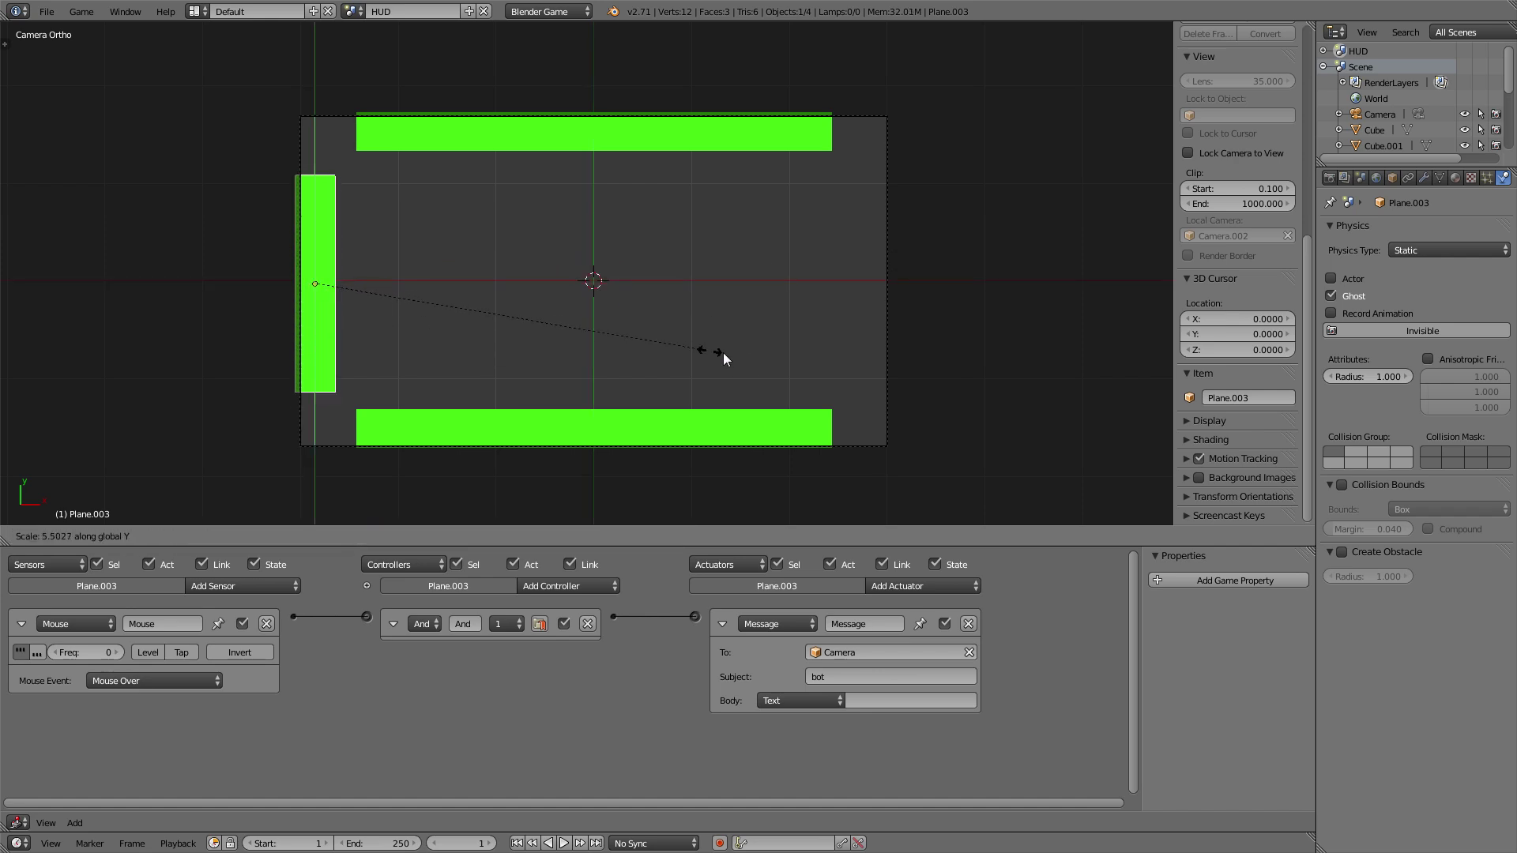
click(798, 361)
Adjust the left bar's height, cancelling the stray moves.
key(g)
key(y)
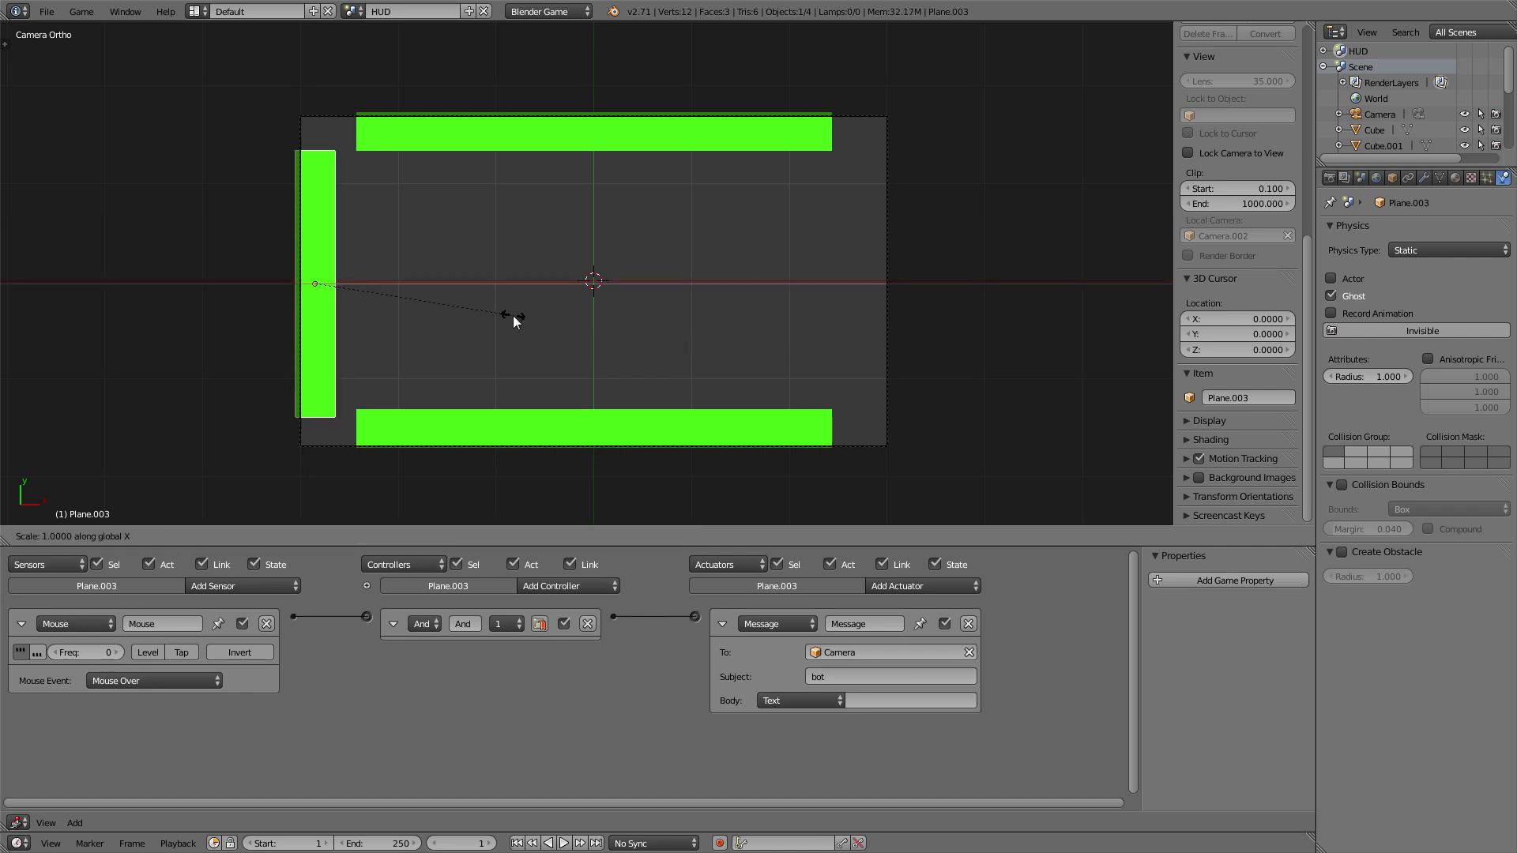
right_click(543, 310)
key(s)
key(y)
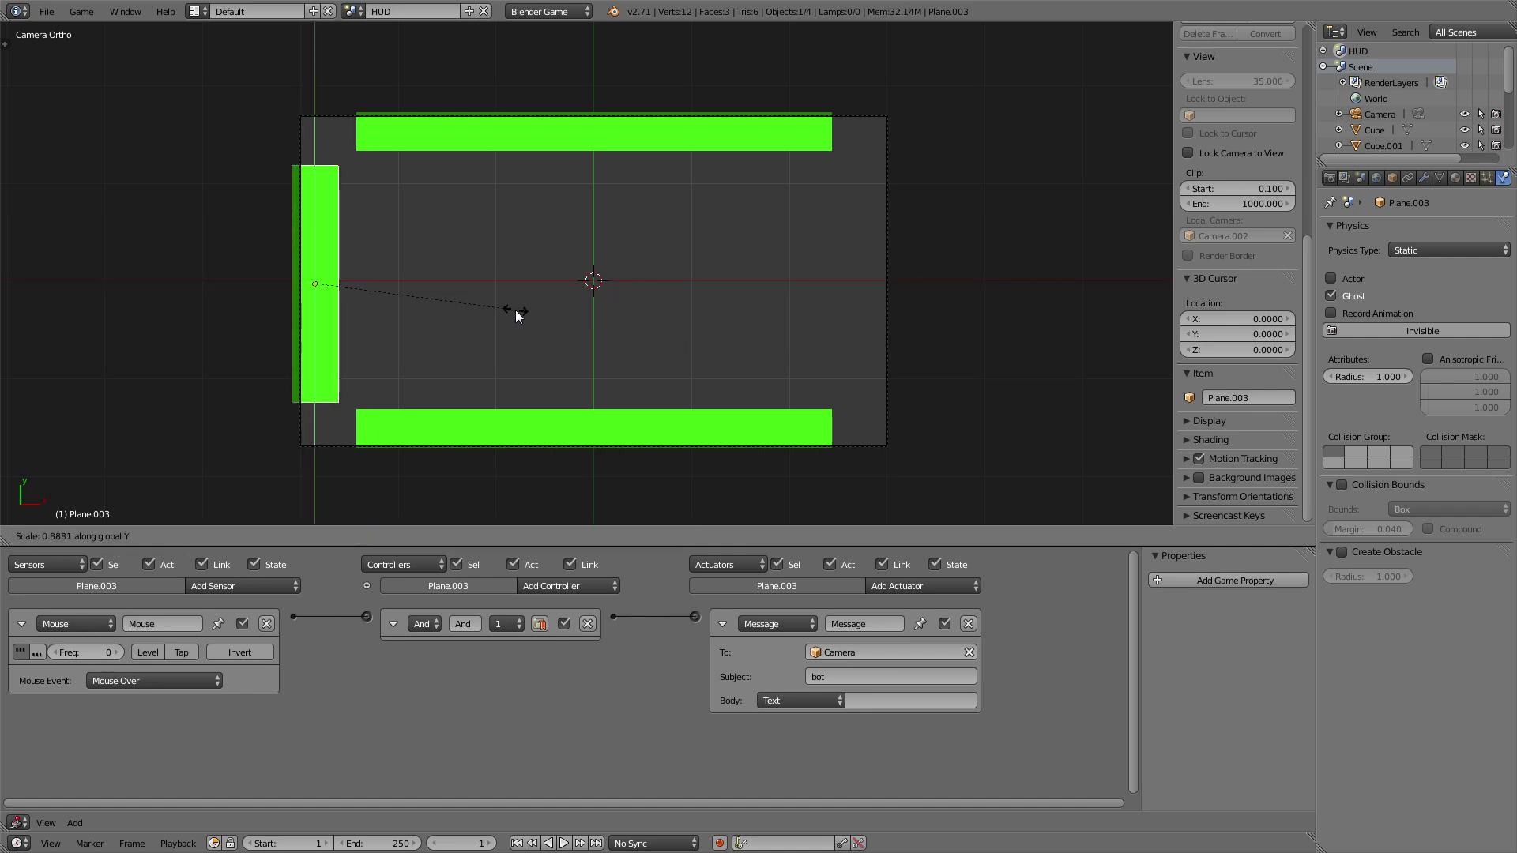
click(525, 310)
key(g)
right_click(537, 317)
key(s)
key(y)
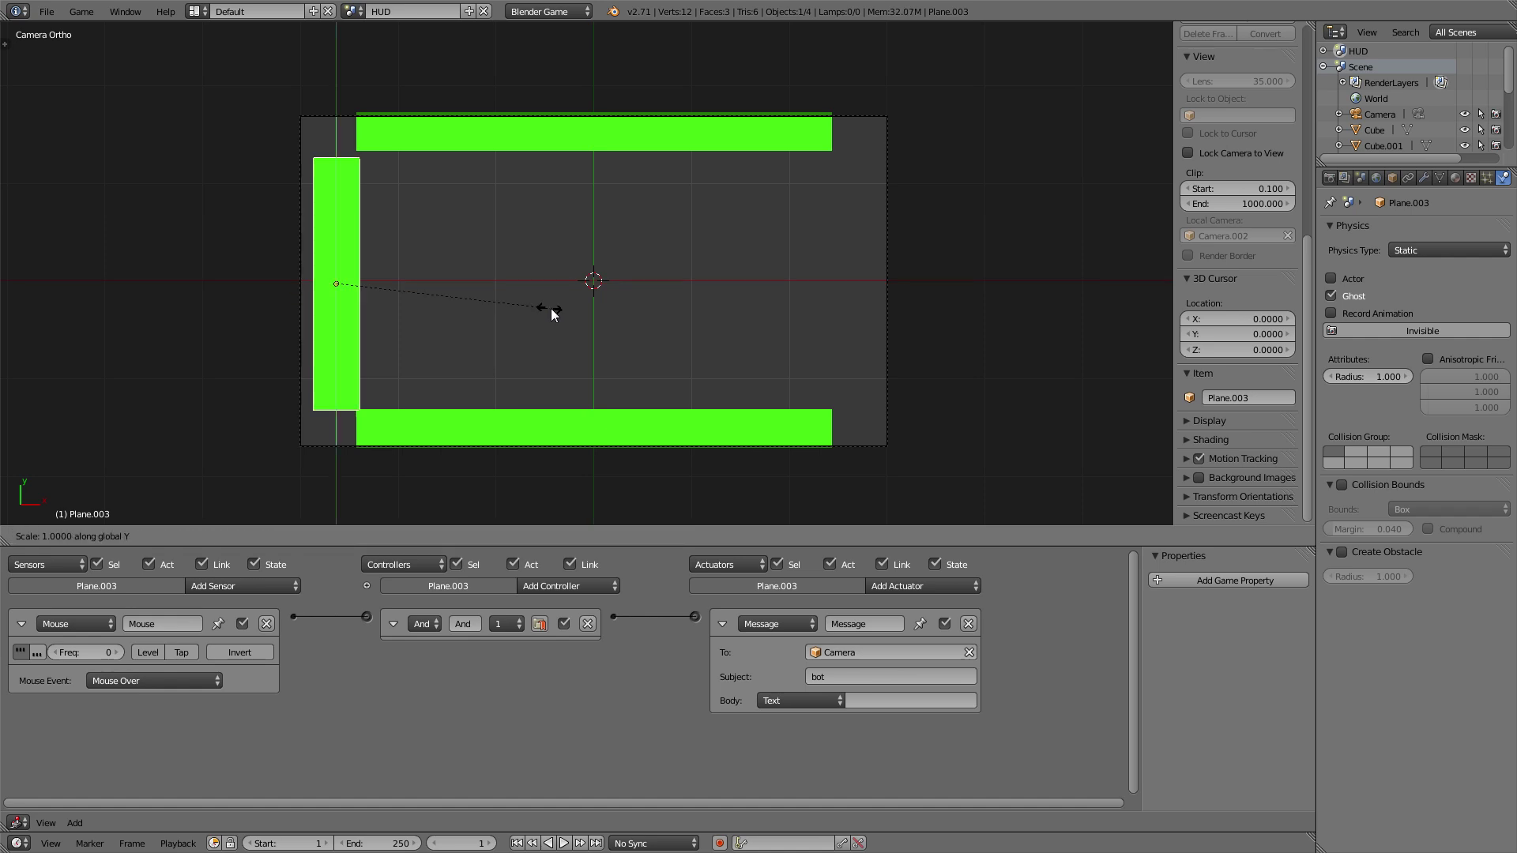
click(557, 316)
Nudge the left bar up and left and widen it slightly.
key(g)
click(557, 308)
key(s)
key(y)
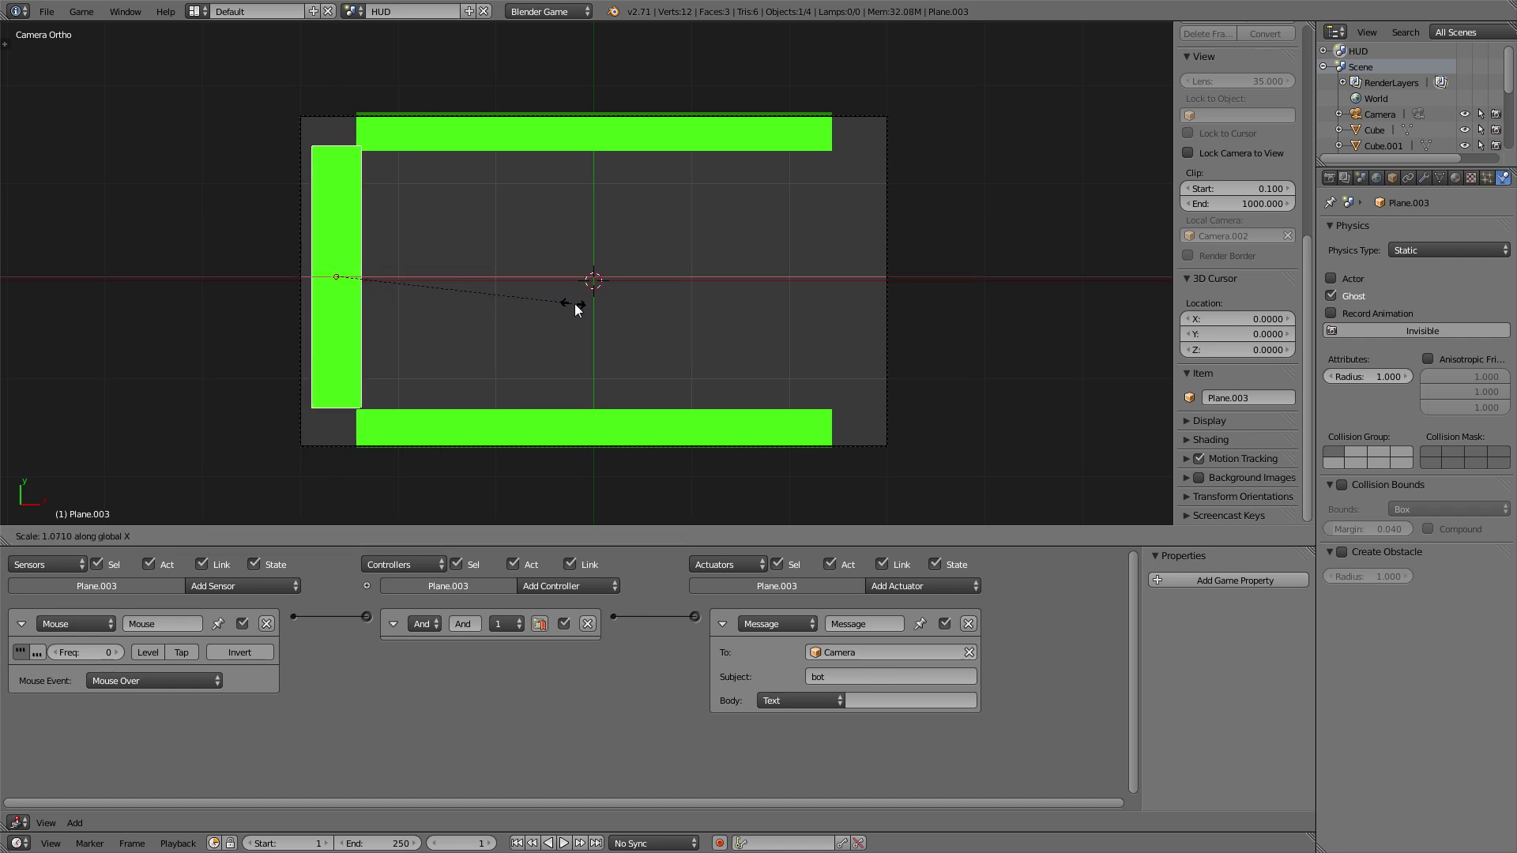
click(565, 305)
key(s)
key(x)
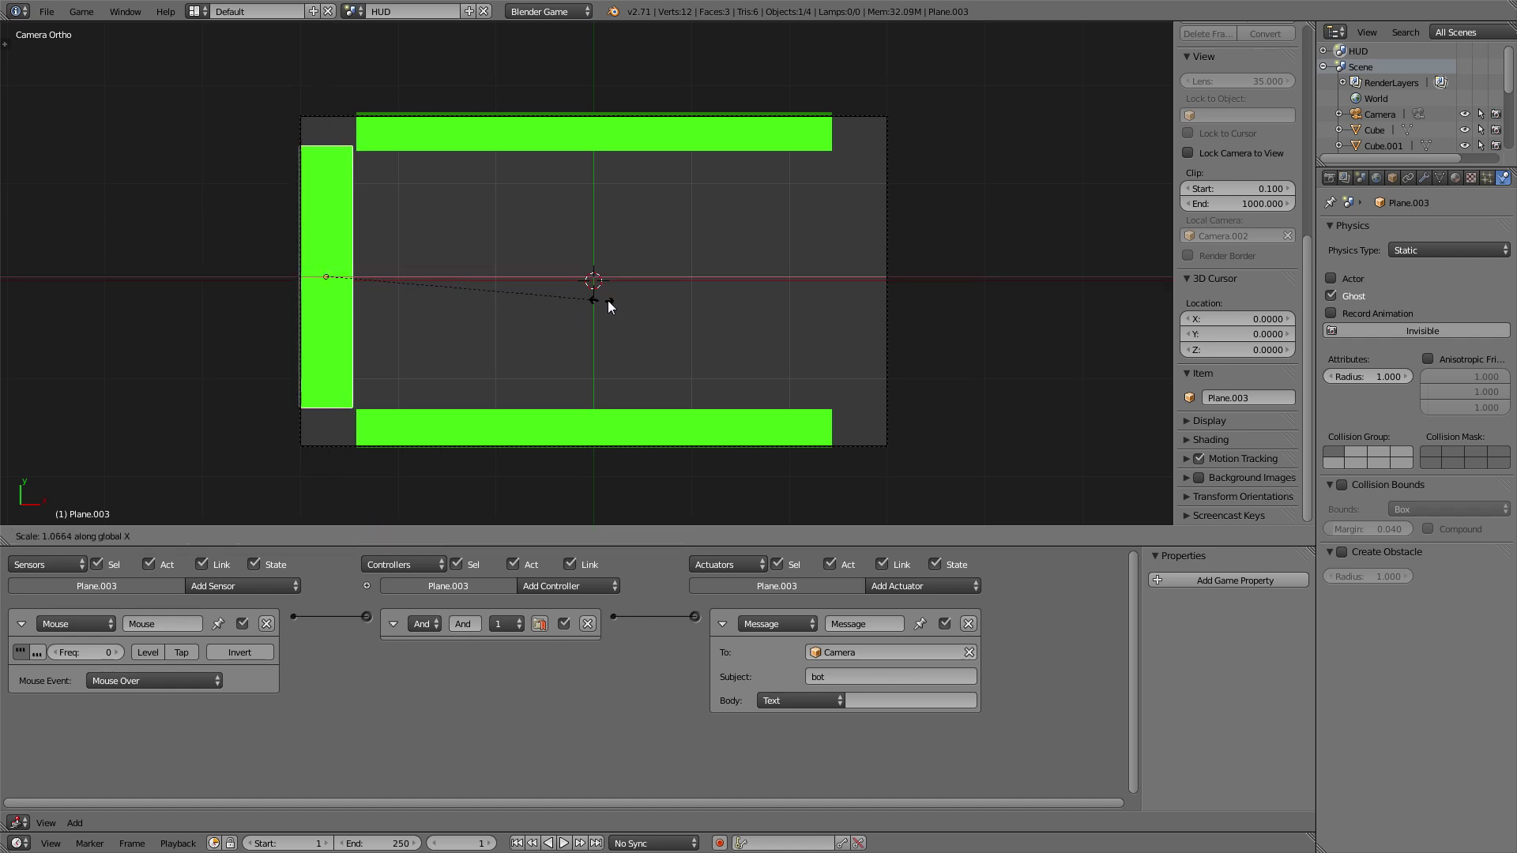
click(624, 300)
Finalize the left edge bar's height and vertical position.
scroll(612, 300, up, 1)
key(s)
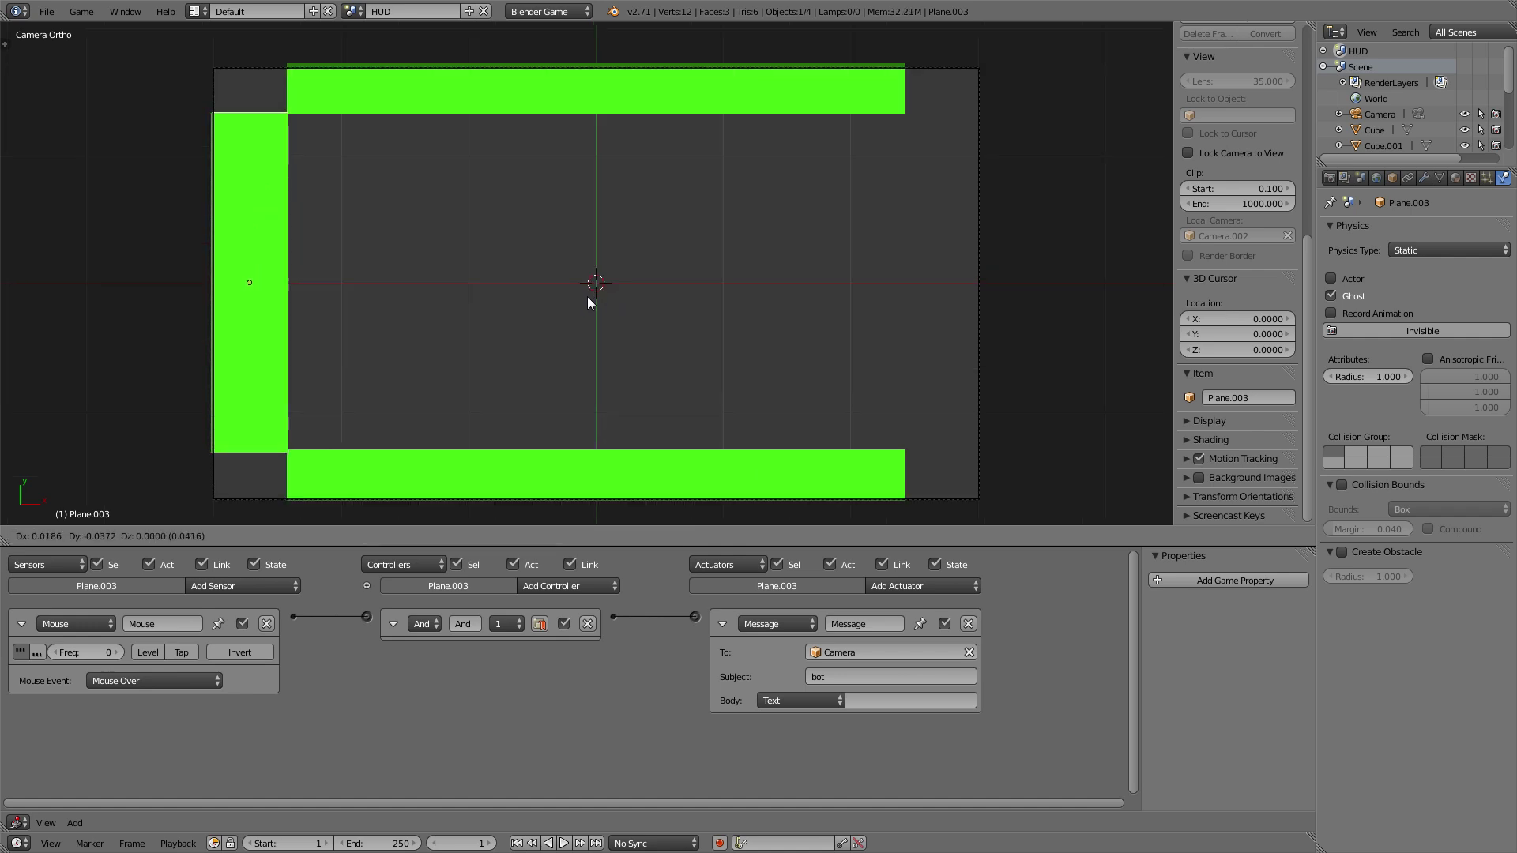
key(y)
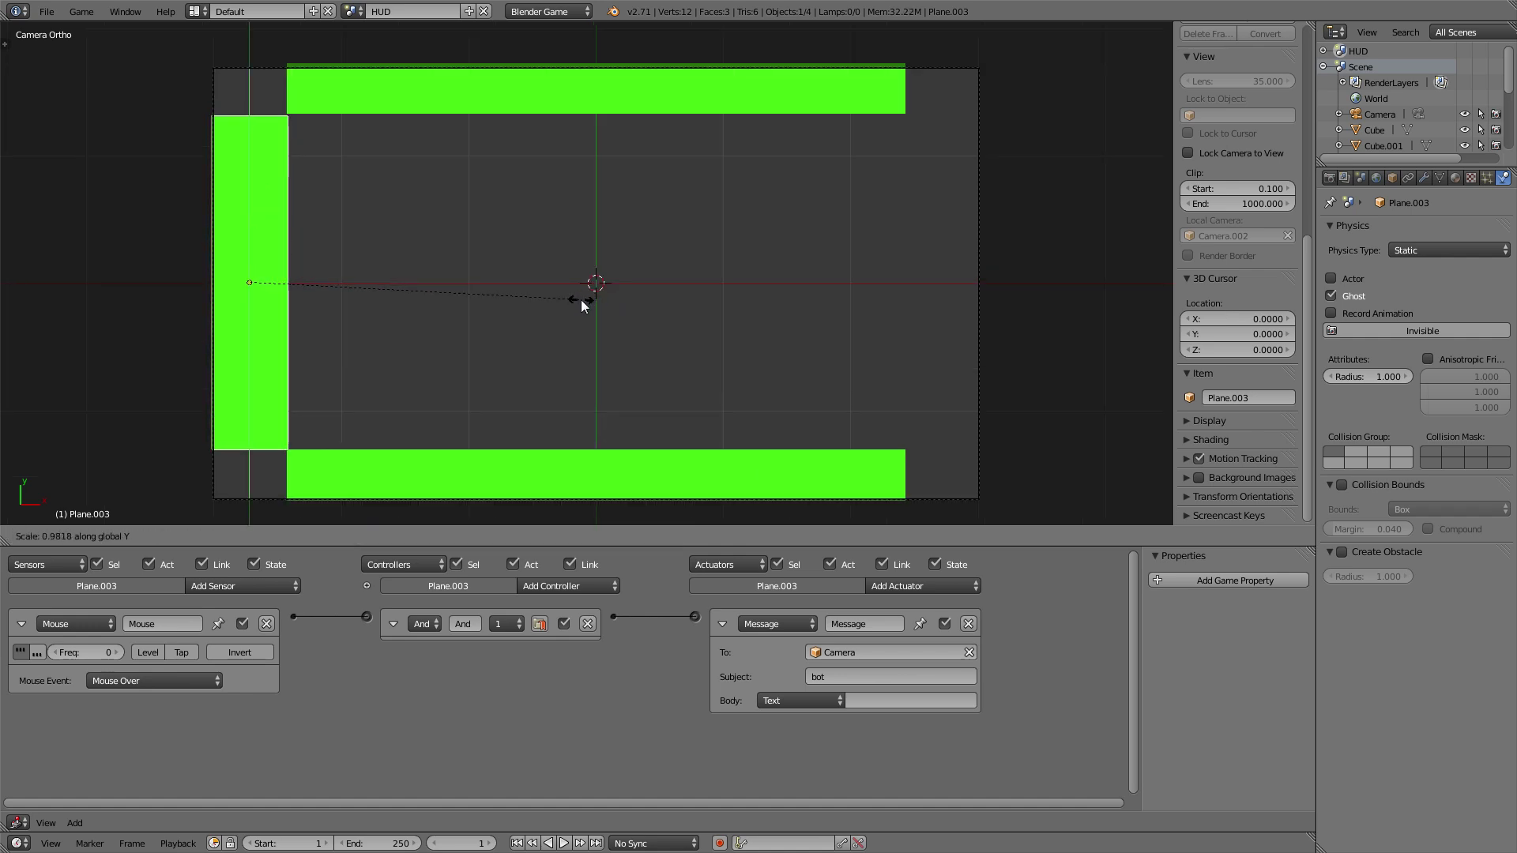
click(580, 300)
key(g)
key(y)
click(580, 297)
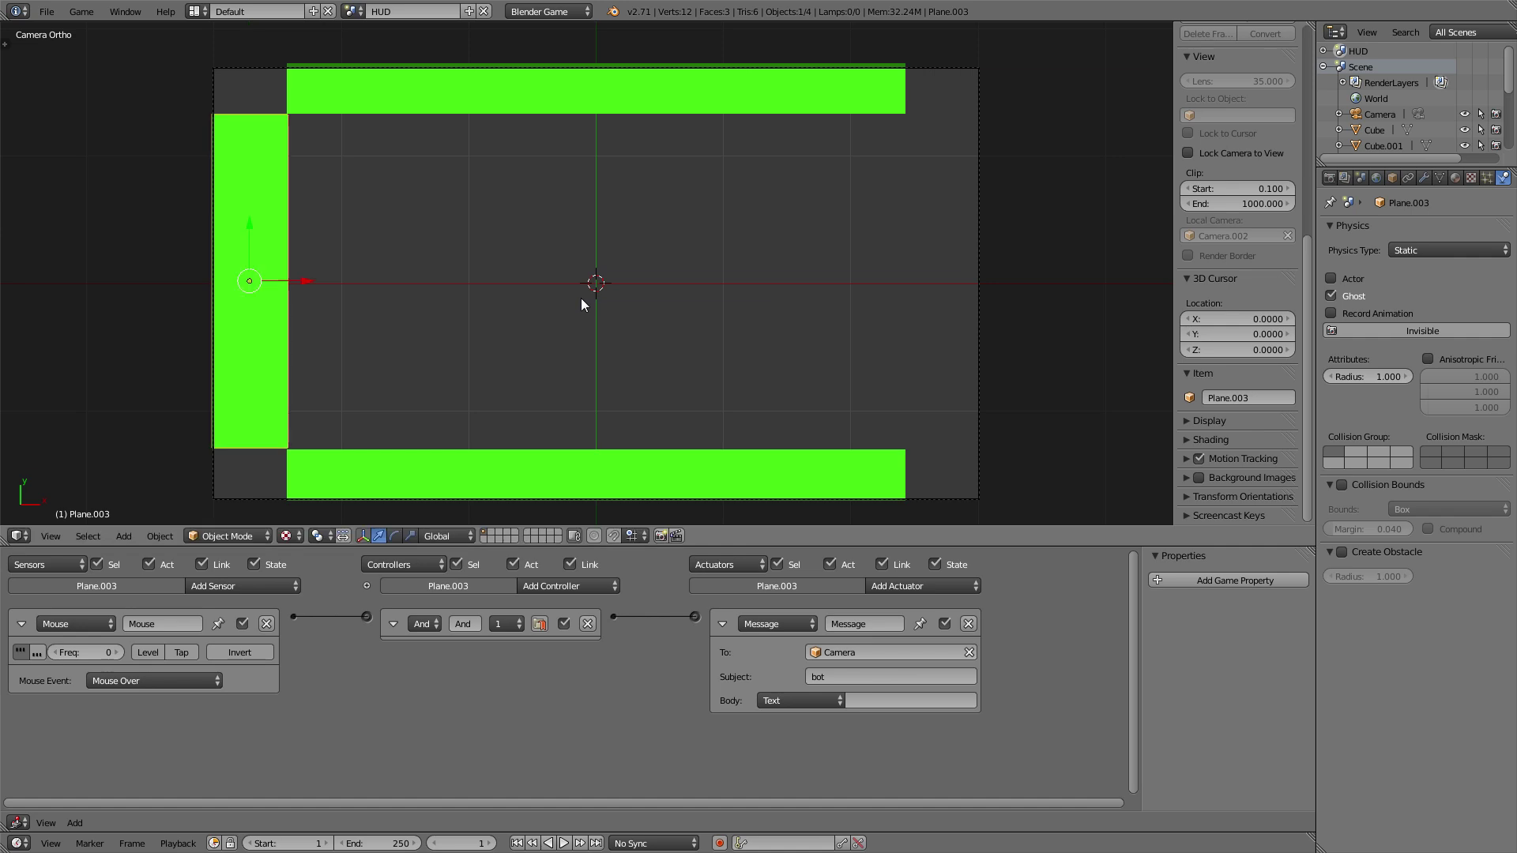
Duplicate the left bar and move the copy across to the right edge.
key(shift+d)
key(Escape)
key(g)
key(x)
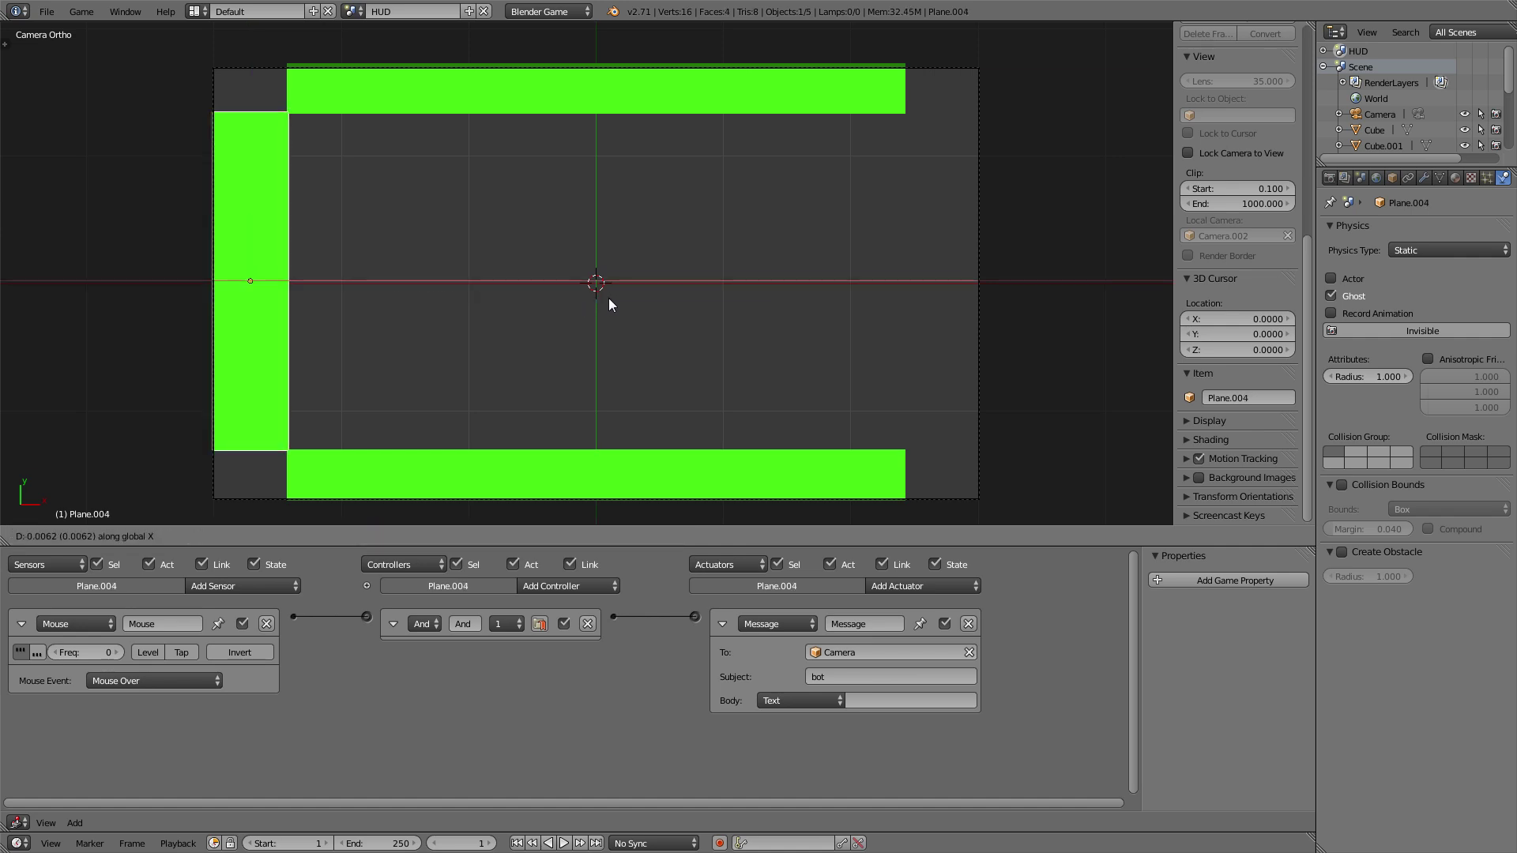
click(92, 301)
Set the left bar's message subject to 'left' and the right bar's to 'right'.
right_click(217, 261)
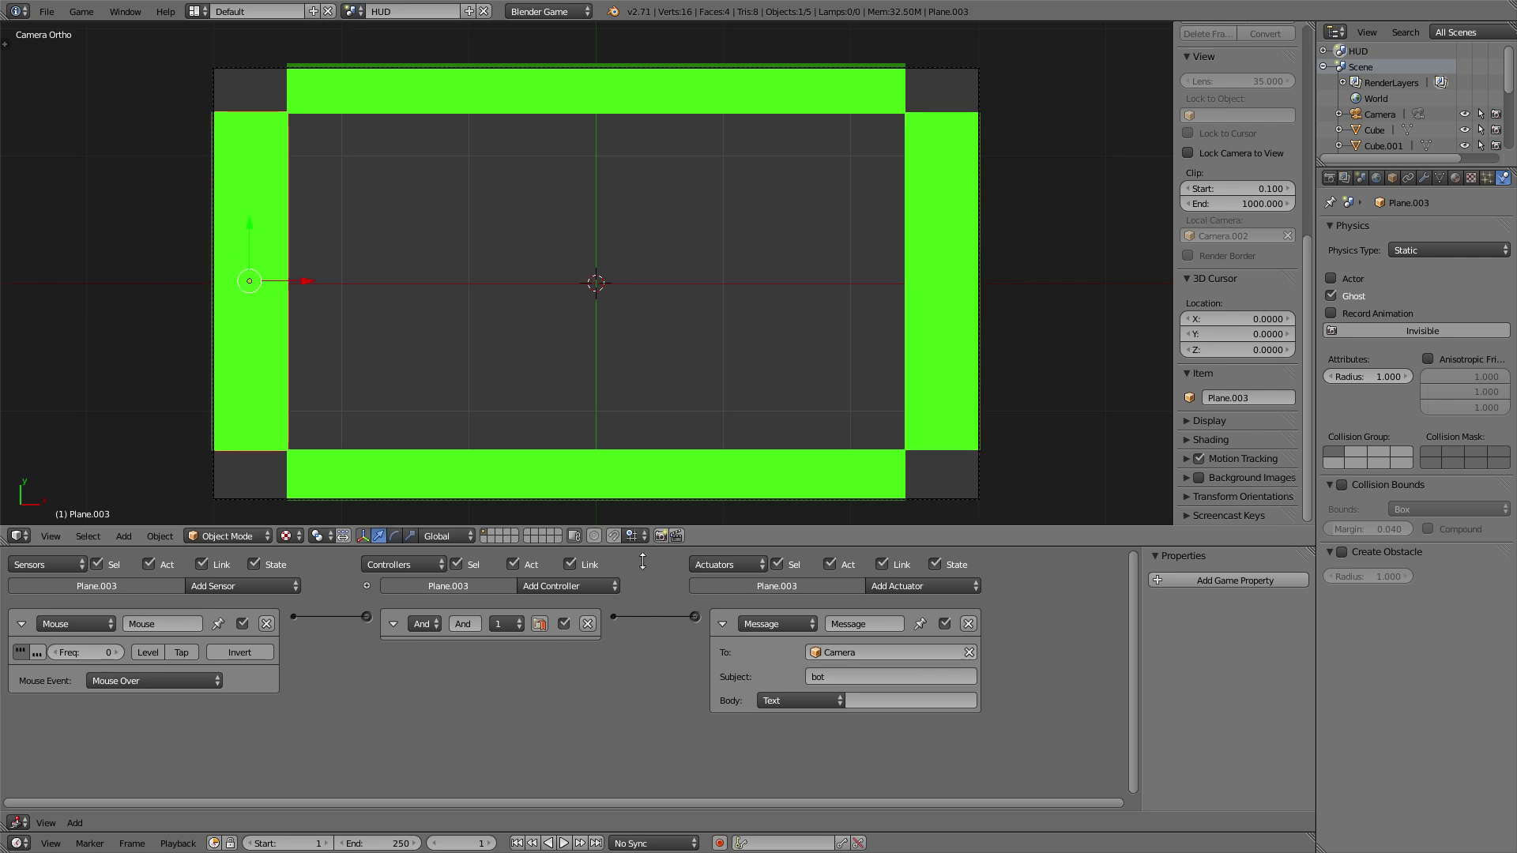
click(828, 680)
key(Return)
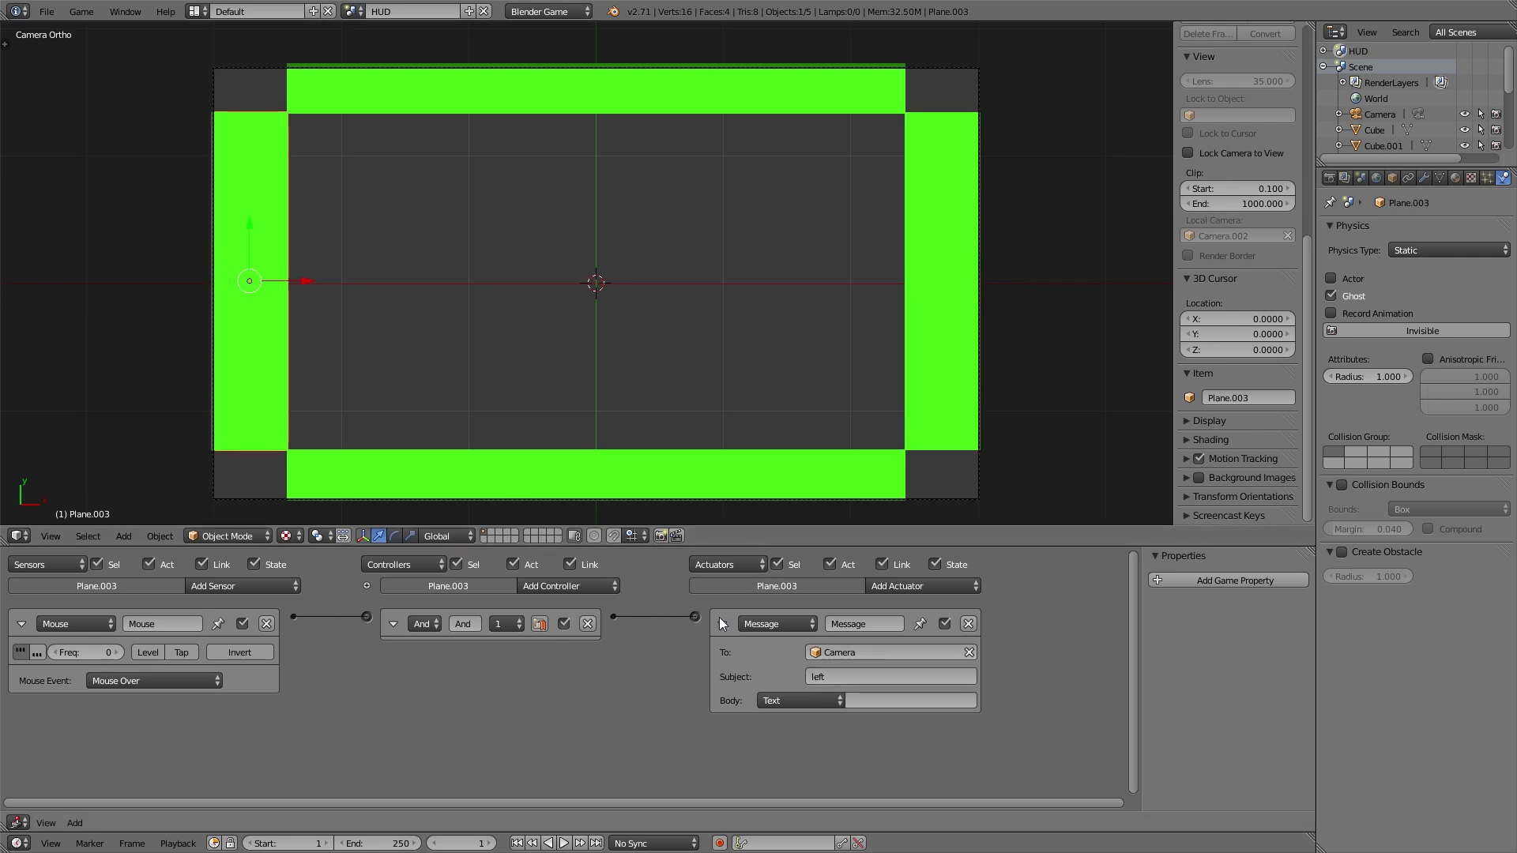
right_click(913, 302)
click(876, 674)
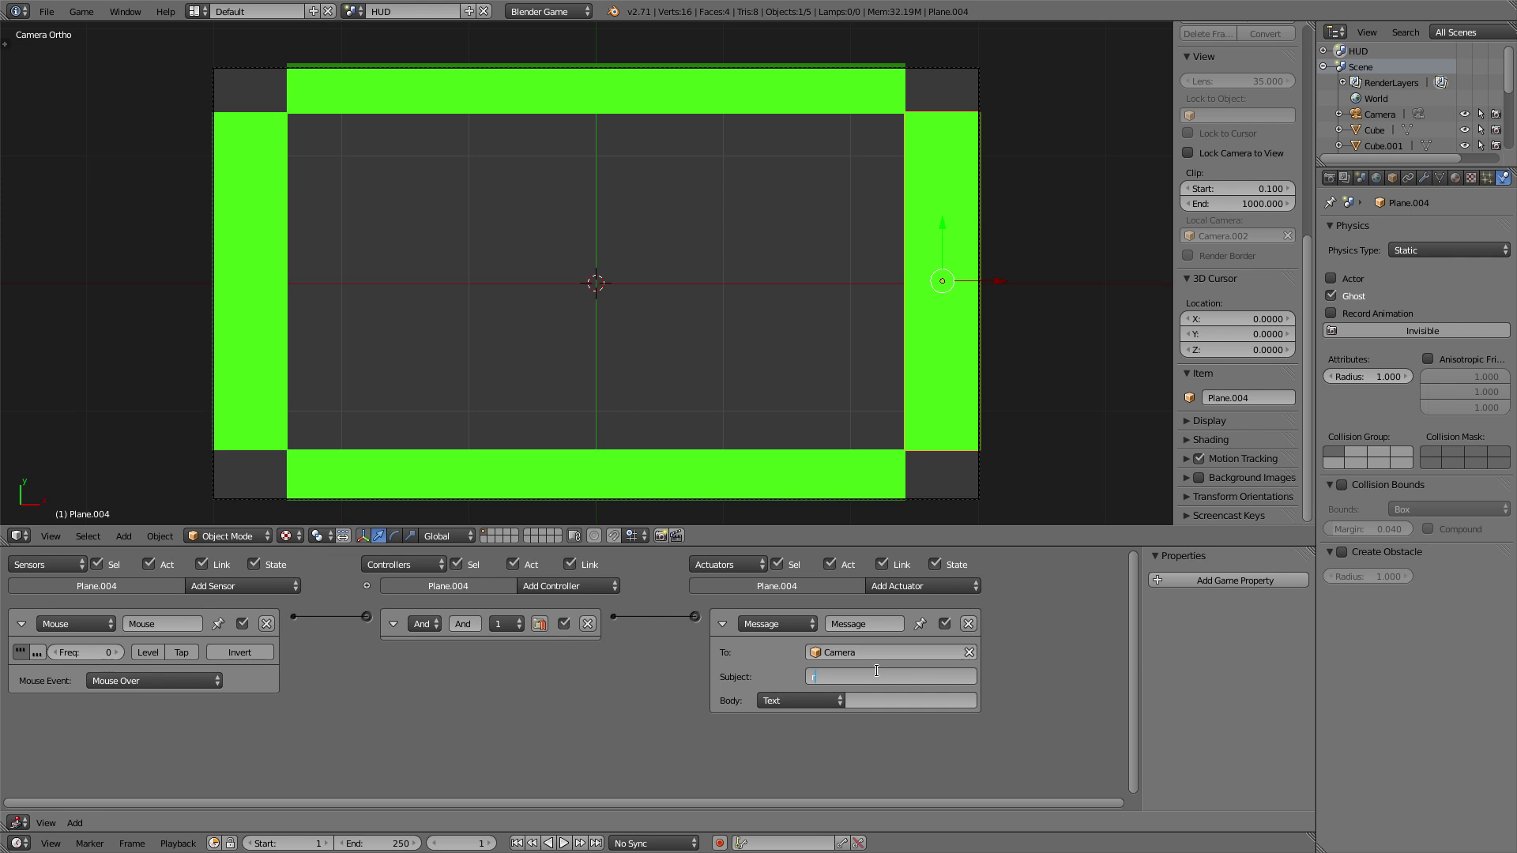
text(right)
key(Return)
click(353, 11)
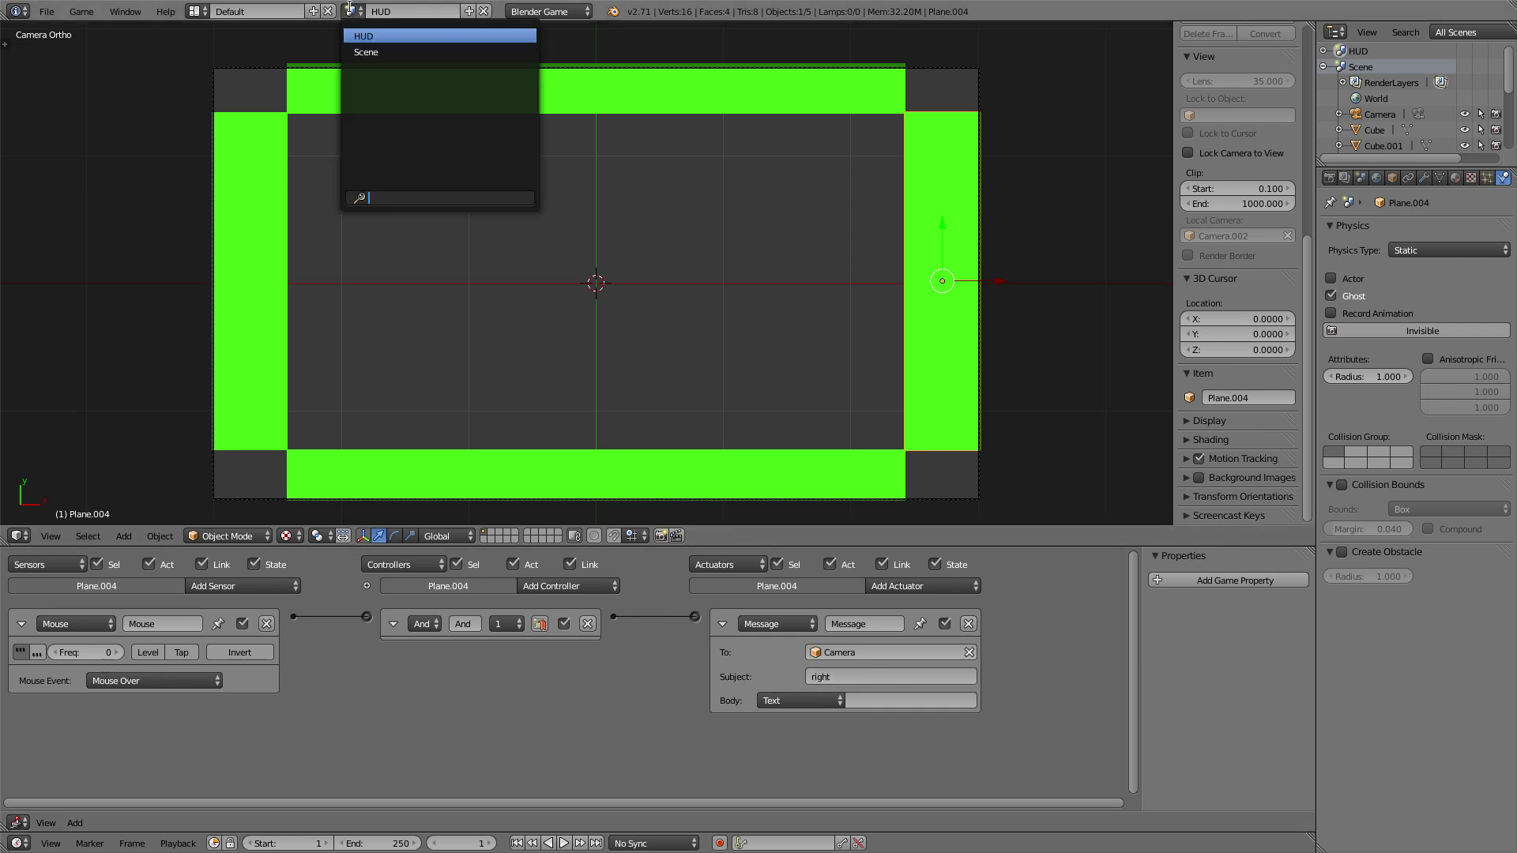
In the main Scene, add a Message sensor with subject 'bot' to the camera.
click(358, 52)
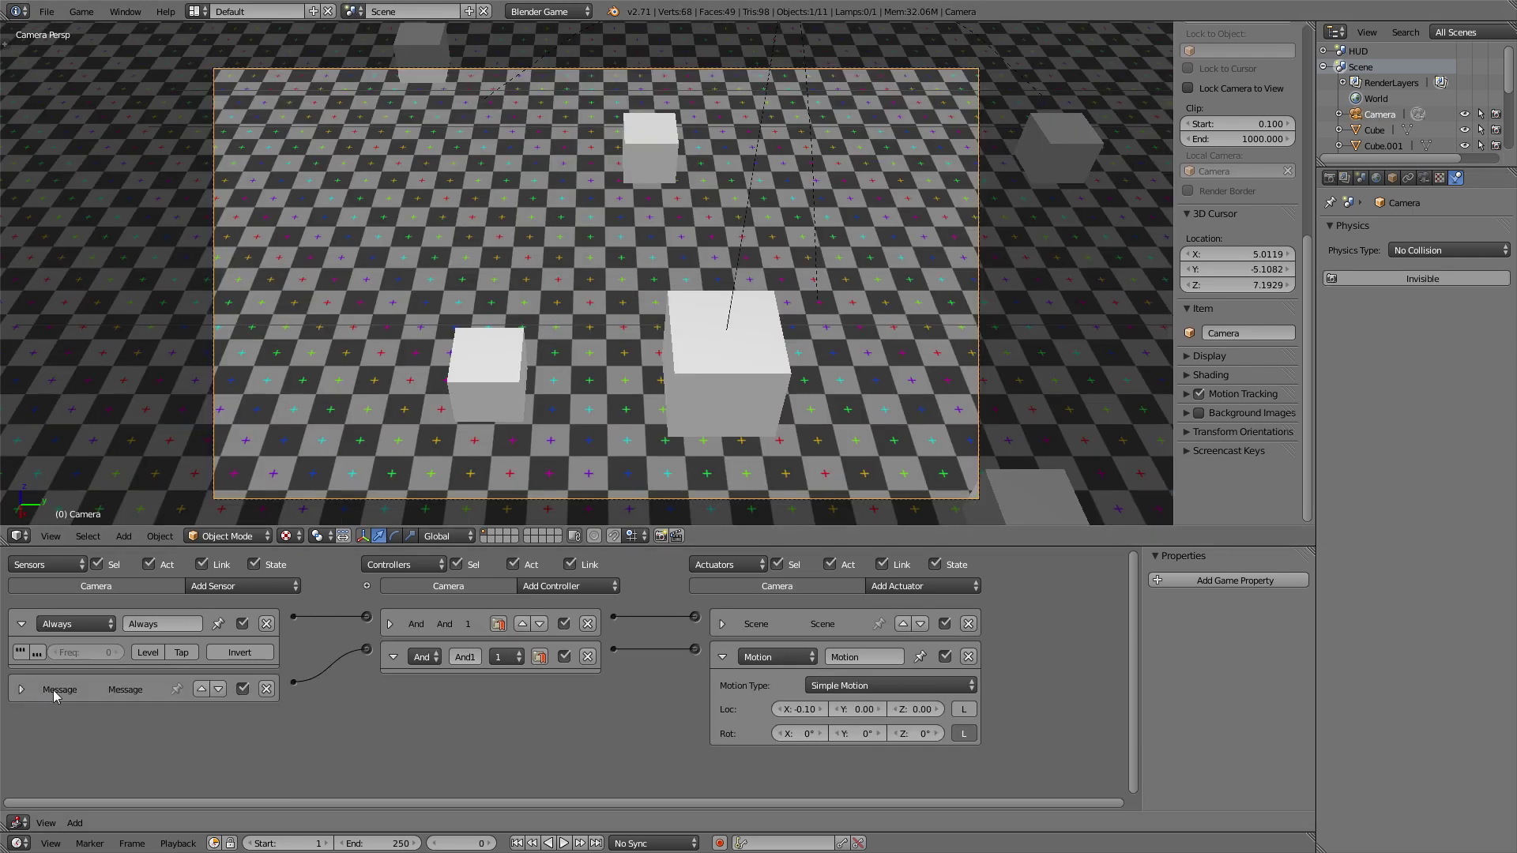
click(721, 656)
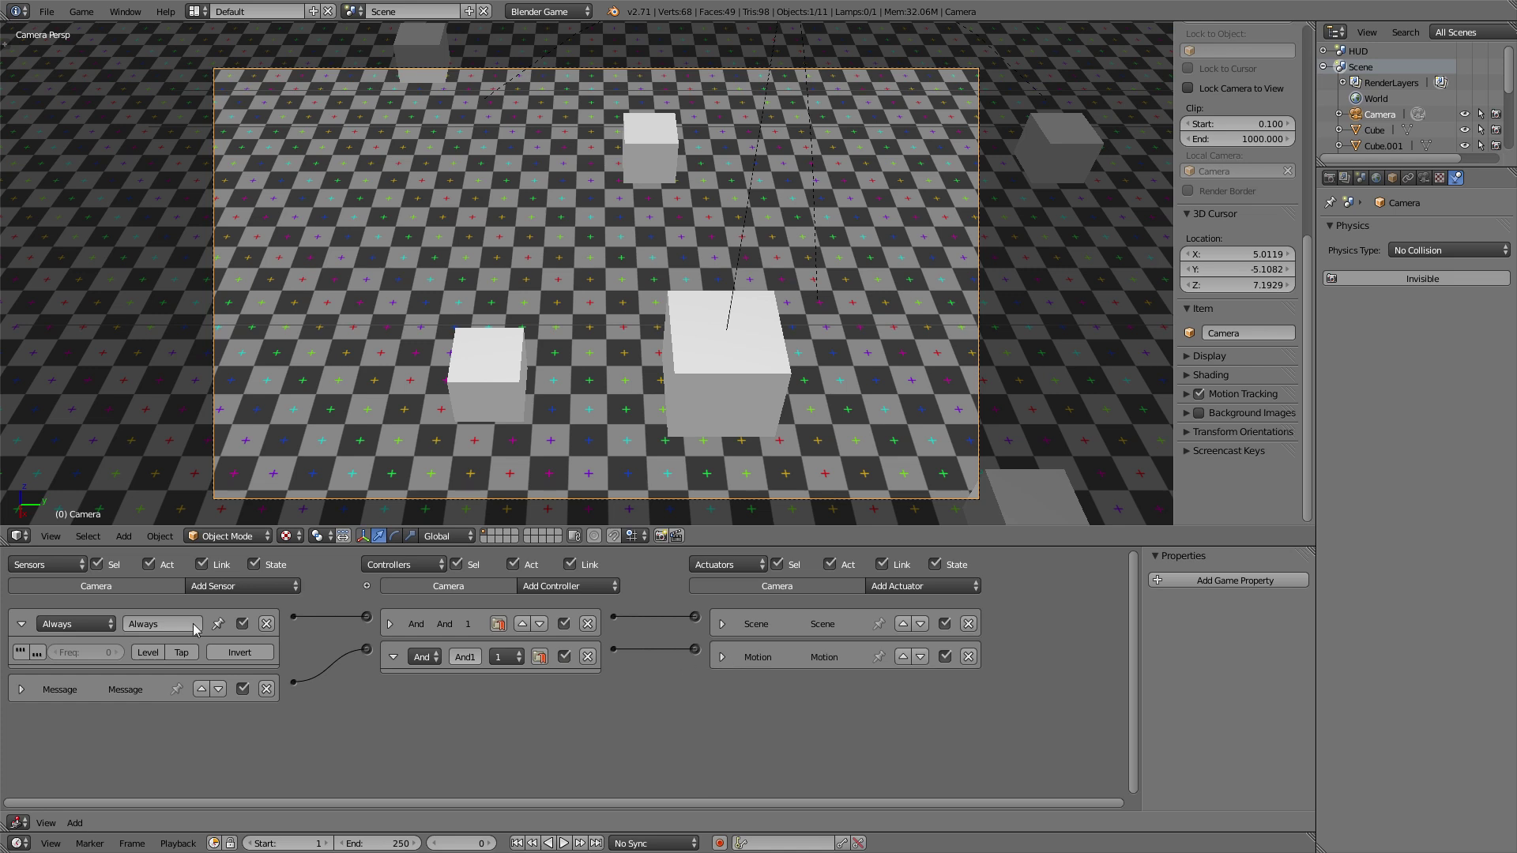
click(21, 623)
click(242, 585)
click(229, 719)
click(191, 745)
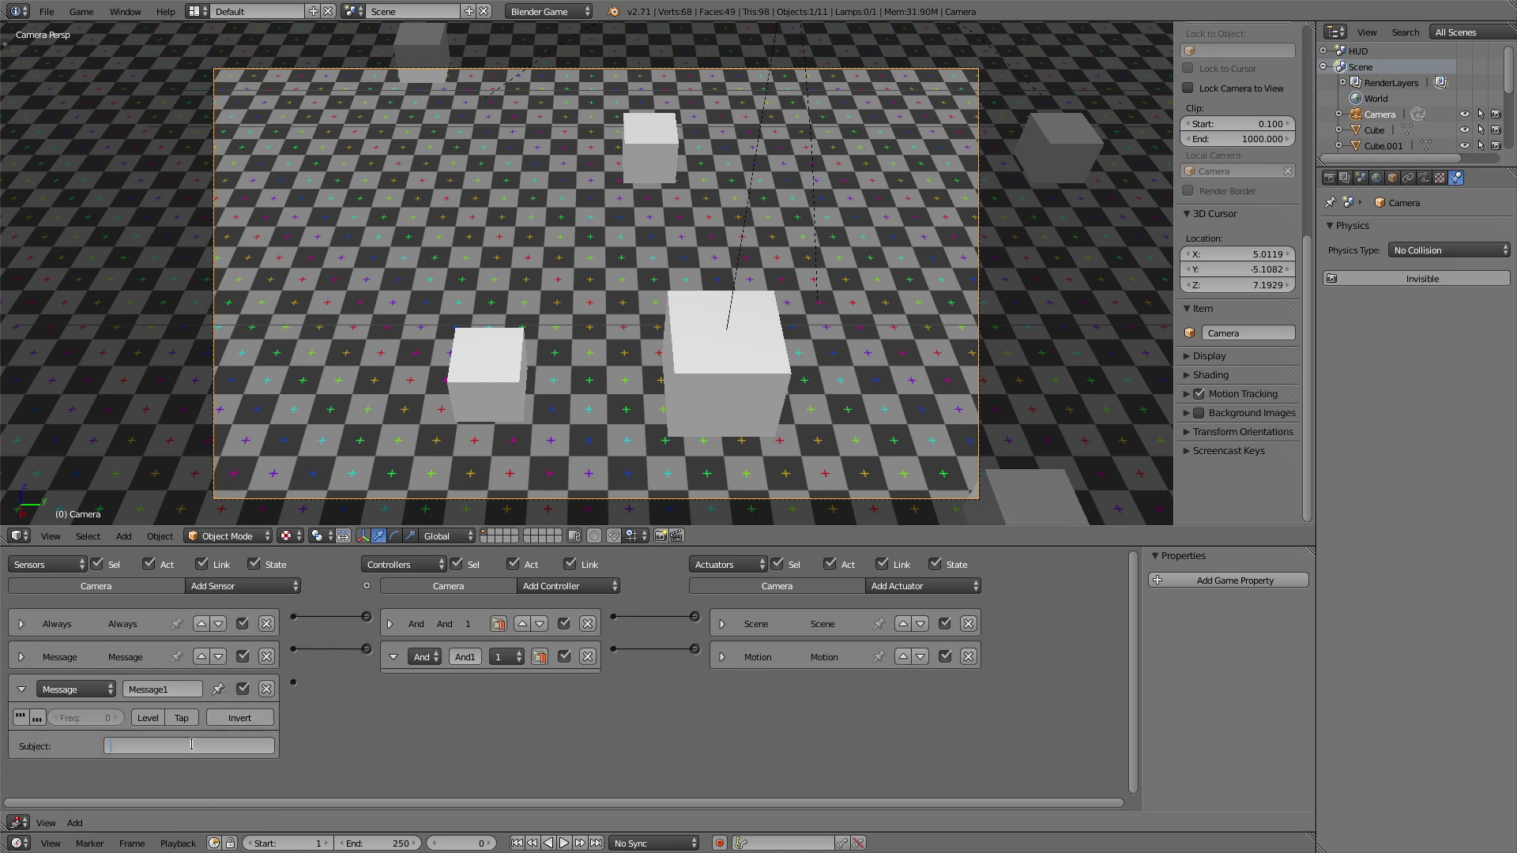
text(bot)
key(Return)
Add a second Motion actuator with an X location step of 0.1.
click(920, 585)
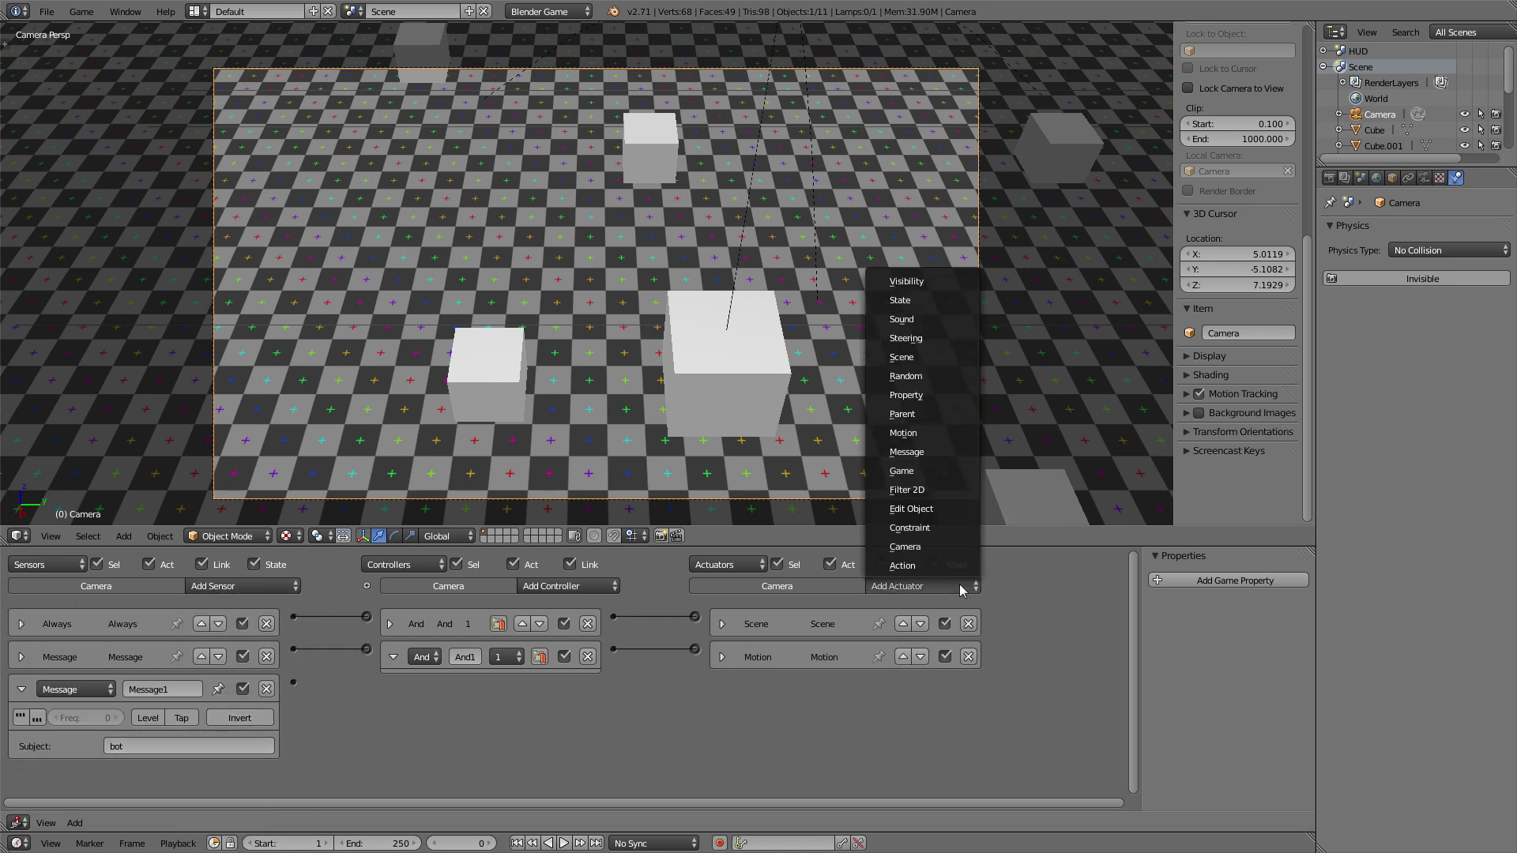
click(903, 432)
click(721, 657)
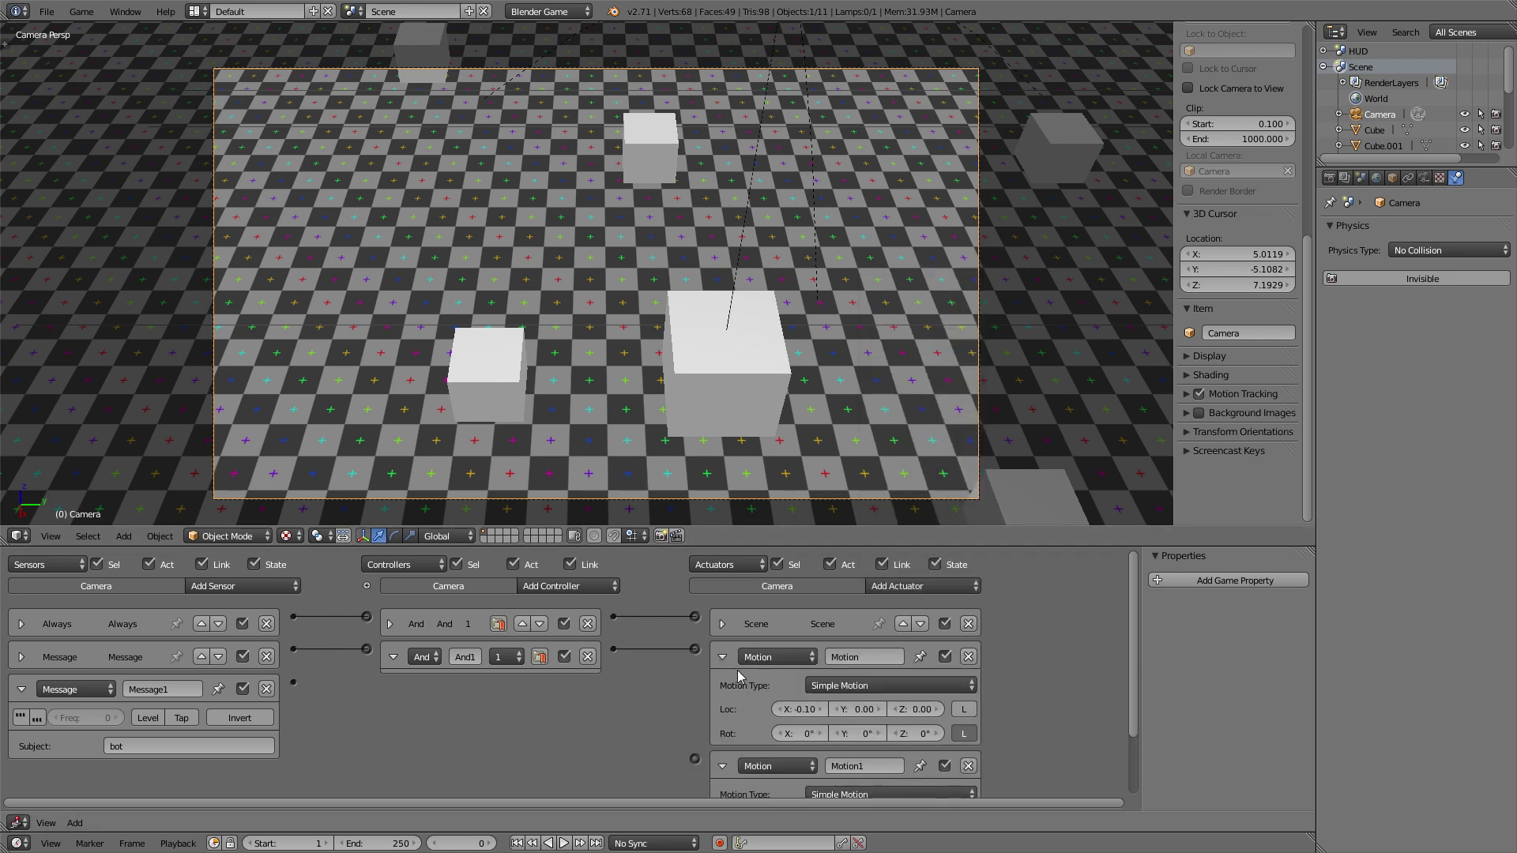
click(721, 656)
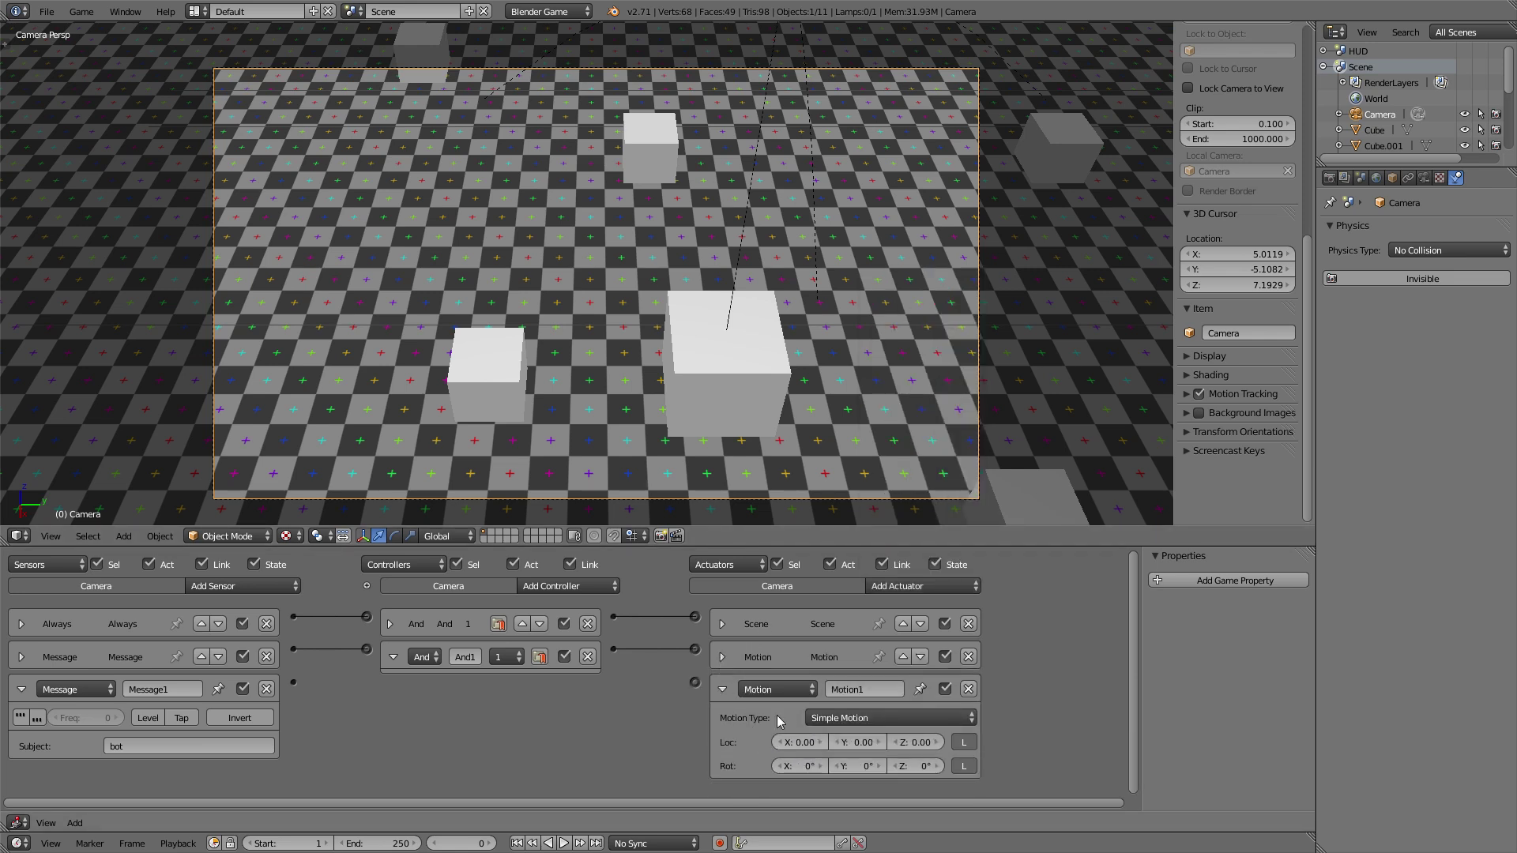
click(800, 741)
text(0.1)
key(Return)
Link the Message1 sensor to Motion1 and run the game to test it.
drag(290, 683, 694, 683)
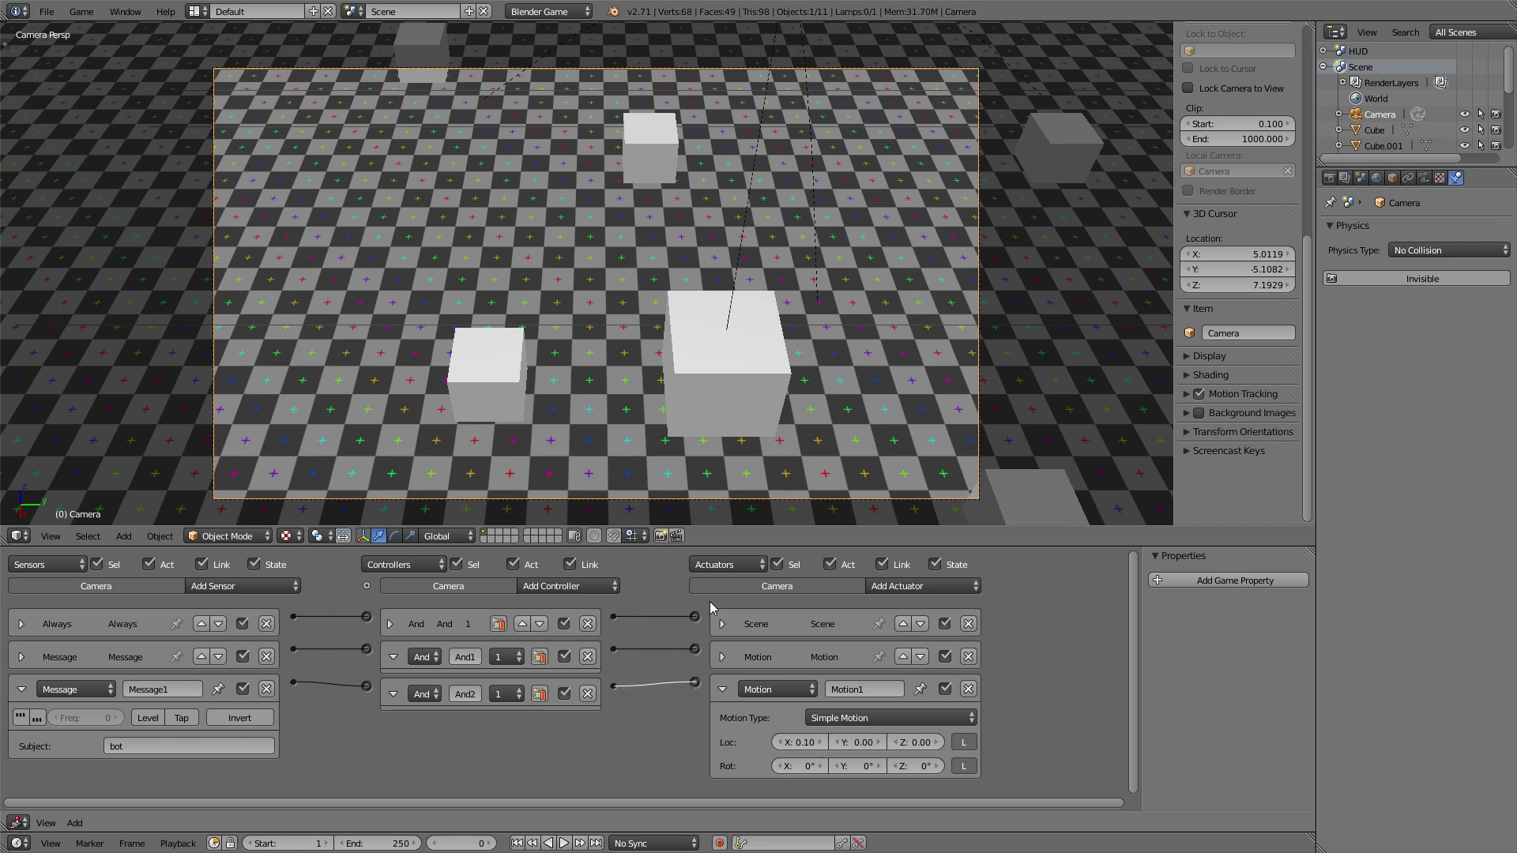
key(p)
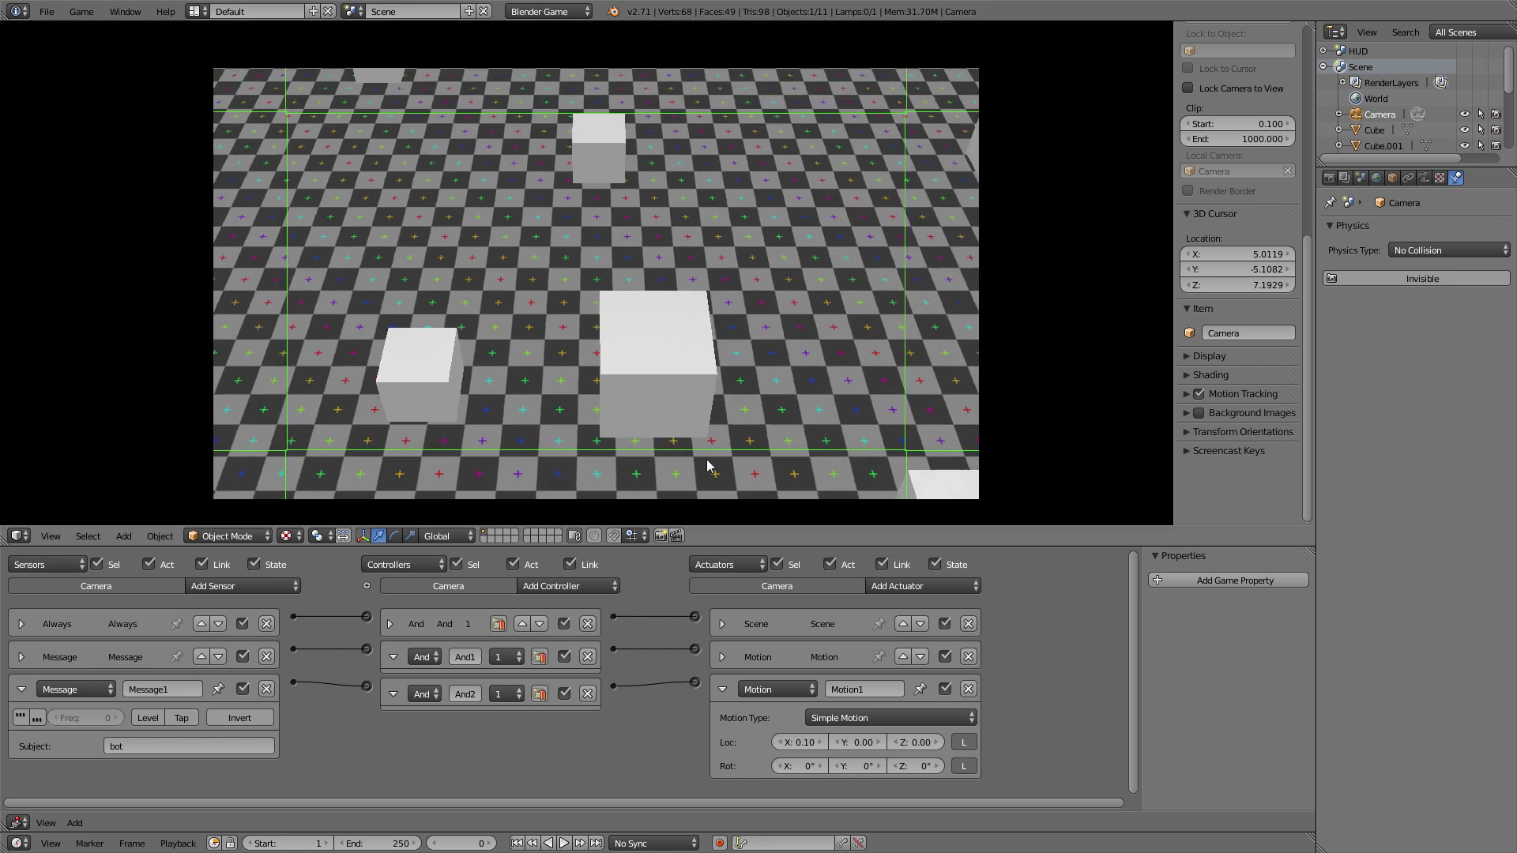
key(Escape)
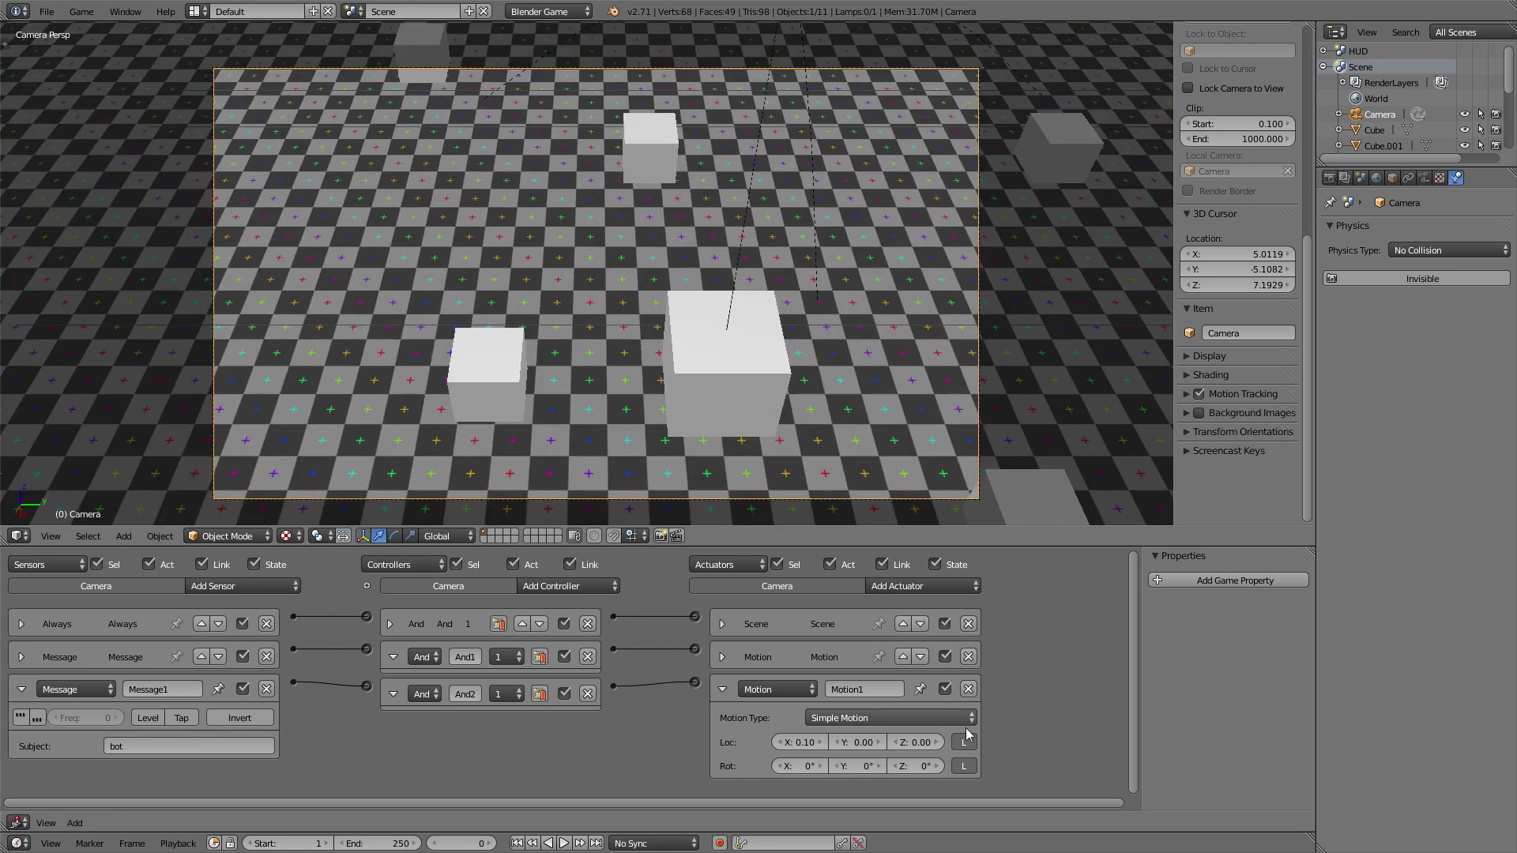
key(p)
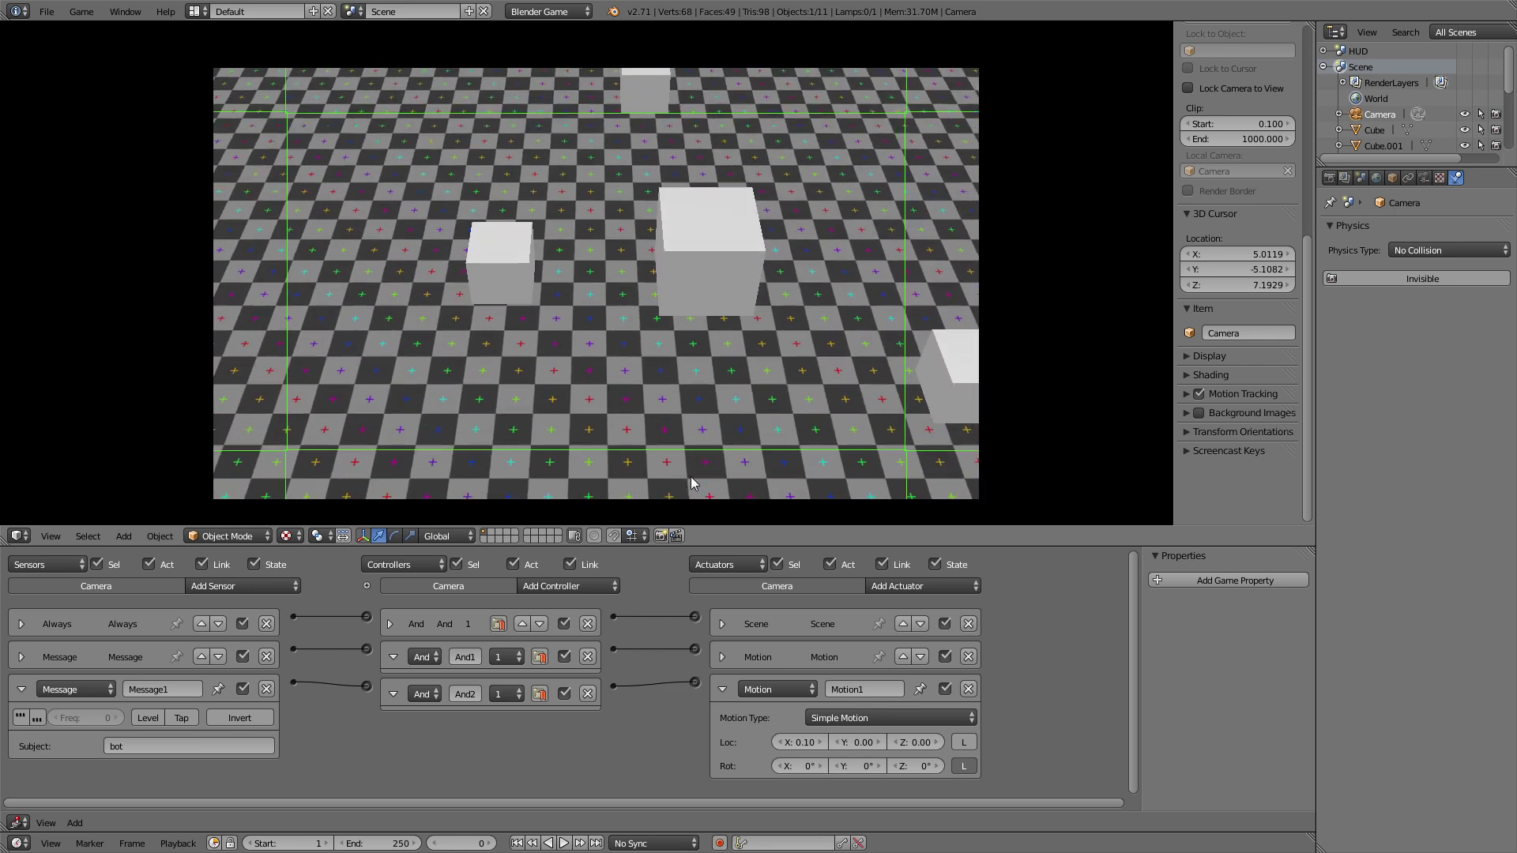
Stop the game, collapse the existing logic bricks, and add a Message2 sensor for 'left'.
key(Escape)
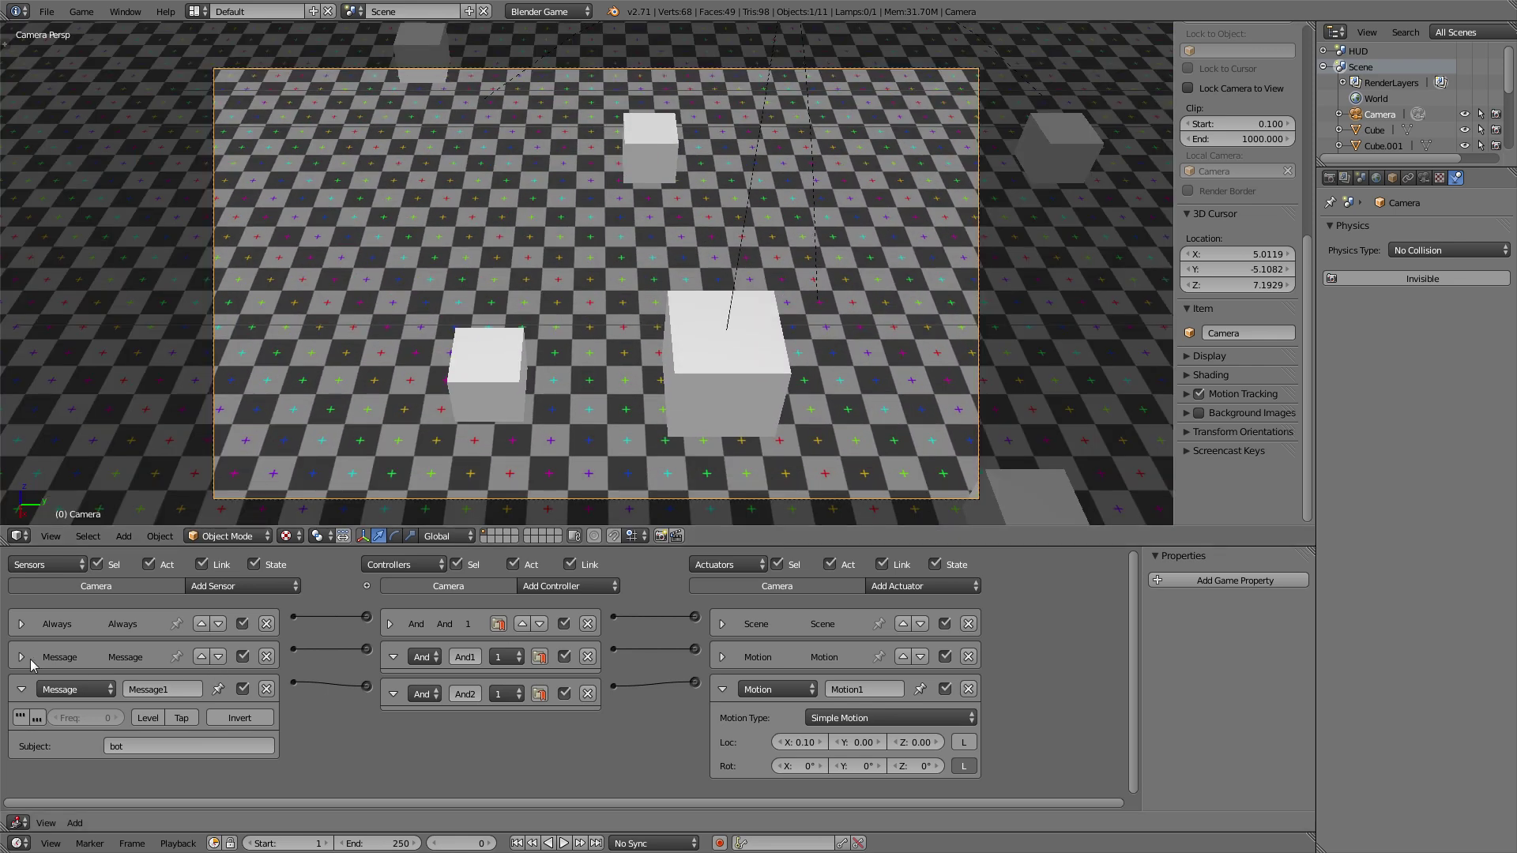
click(22, 689)
click(722, 691)
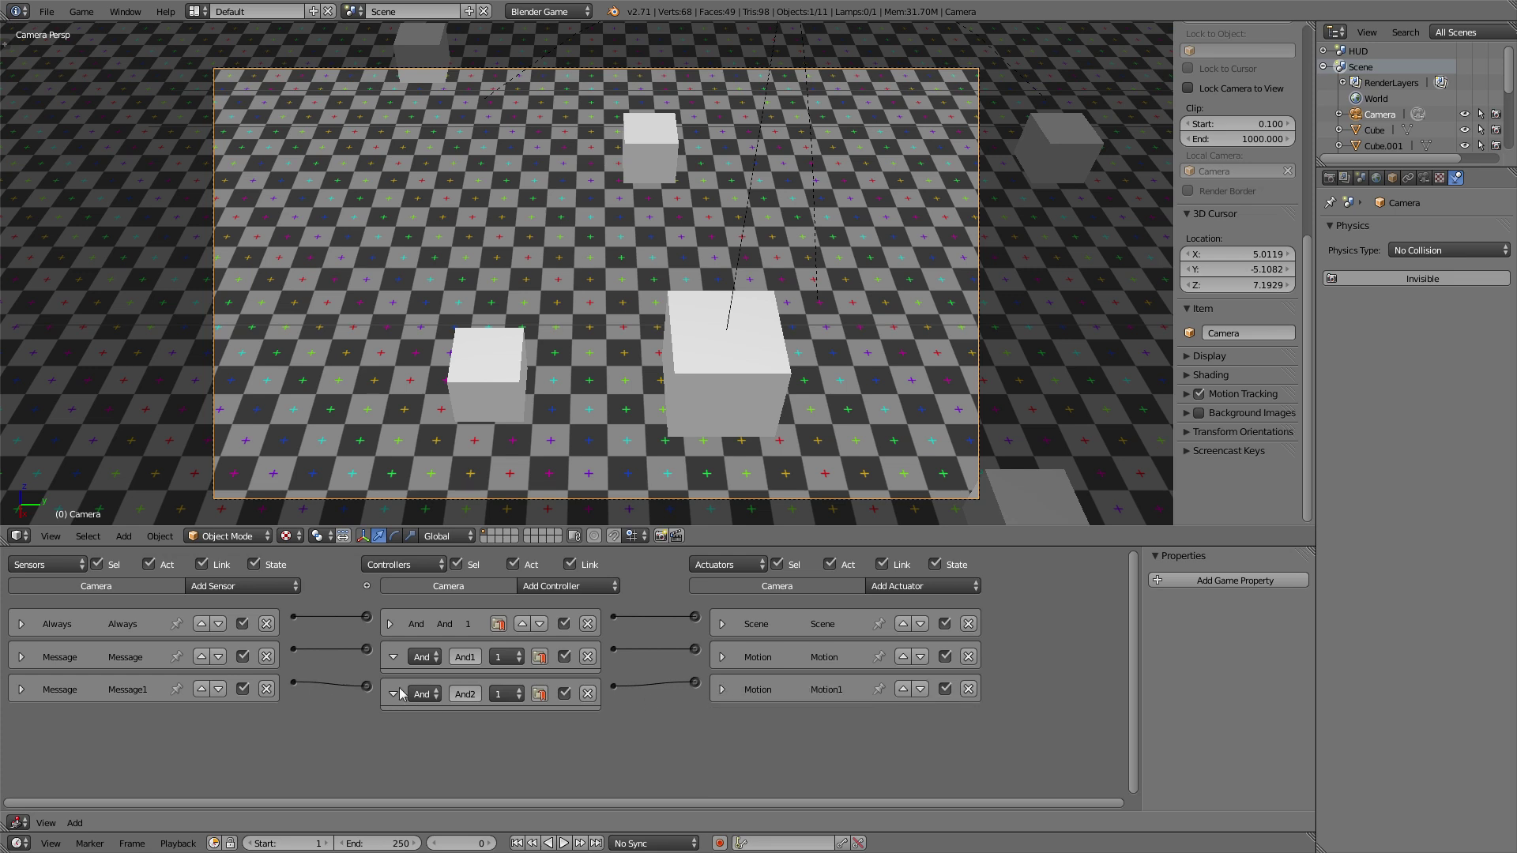
click(400, 692)
click(393, 656)
click(241, 586)
click(263, 715)
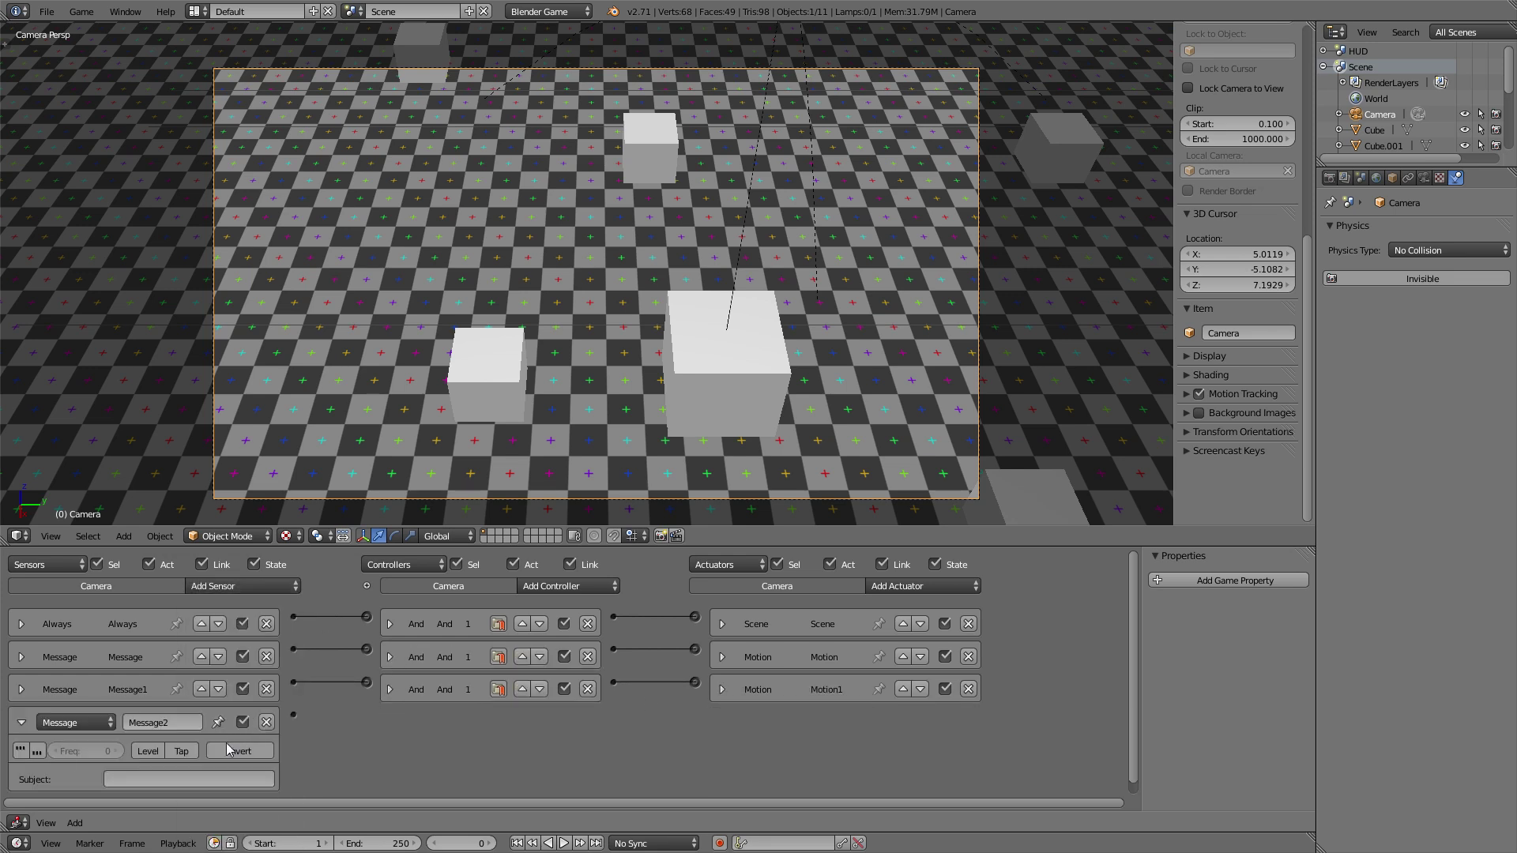
click(212, 772)
Add a Motion2 actuator with Y step -0.10 and link Message2 to it.
click(941, 586)
click(924, 432)
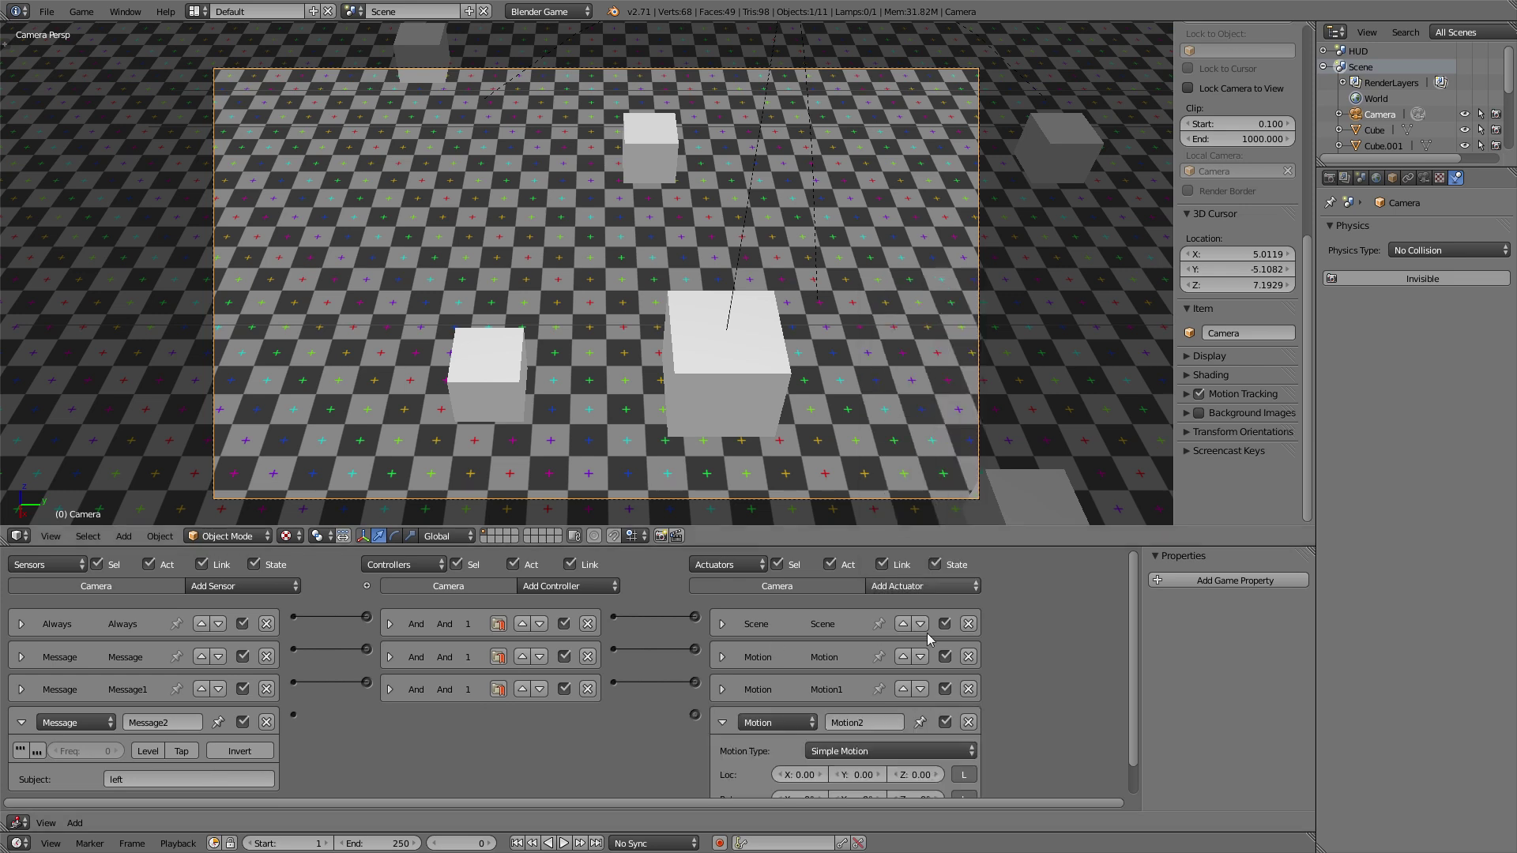
scroll(1027, 613, down, 2)
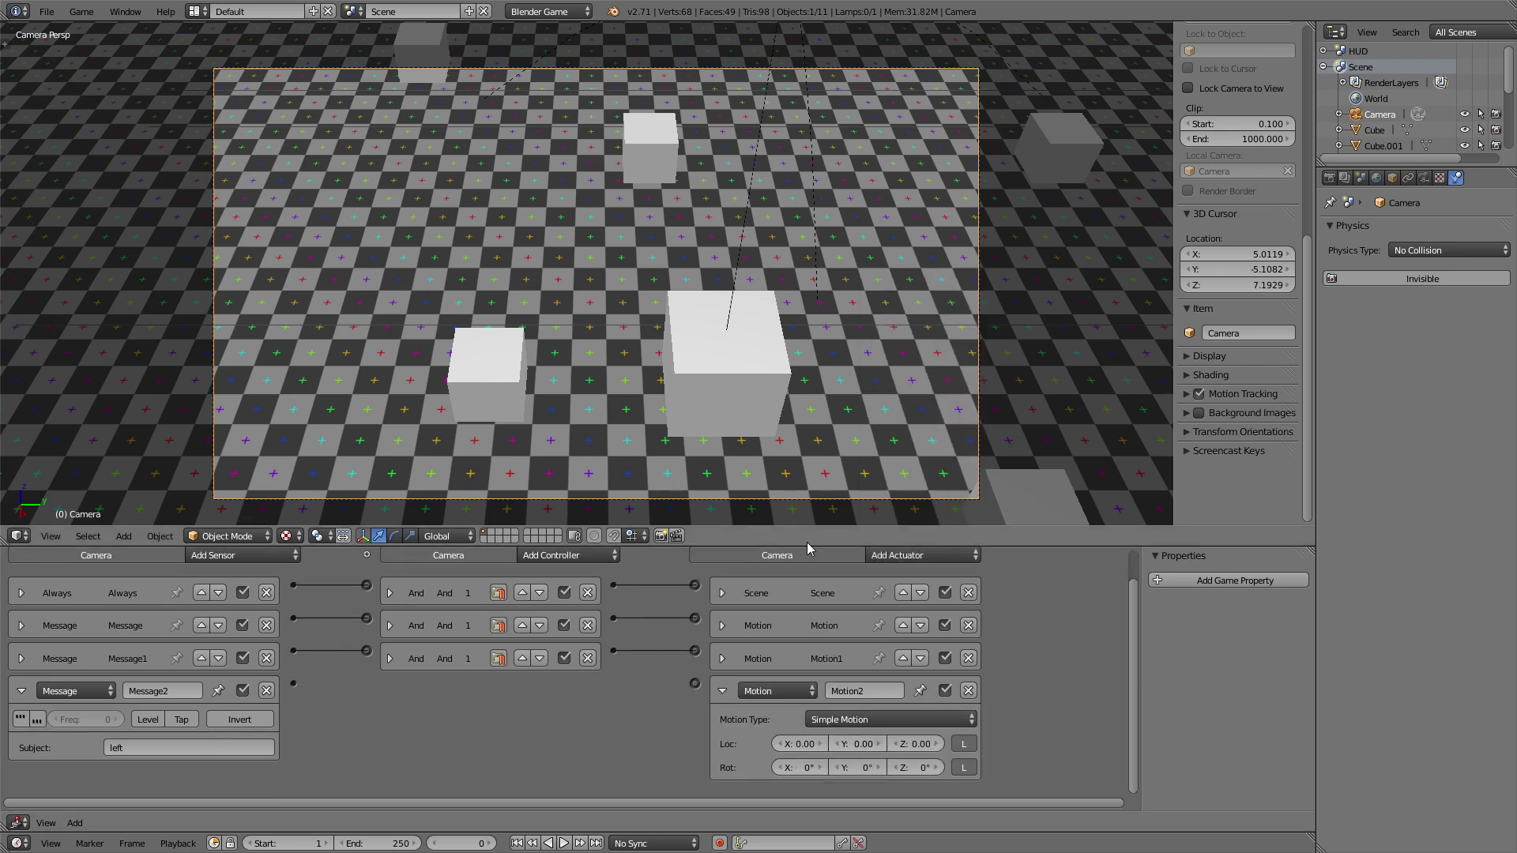
scroll(609, 386, down, 3)
middle_drag(608, 385, 661, 362)
scroll(661, 362, down, 2)
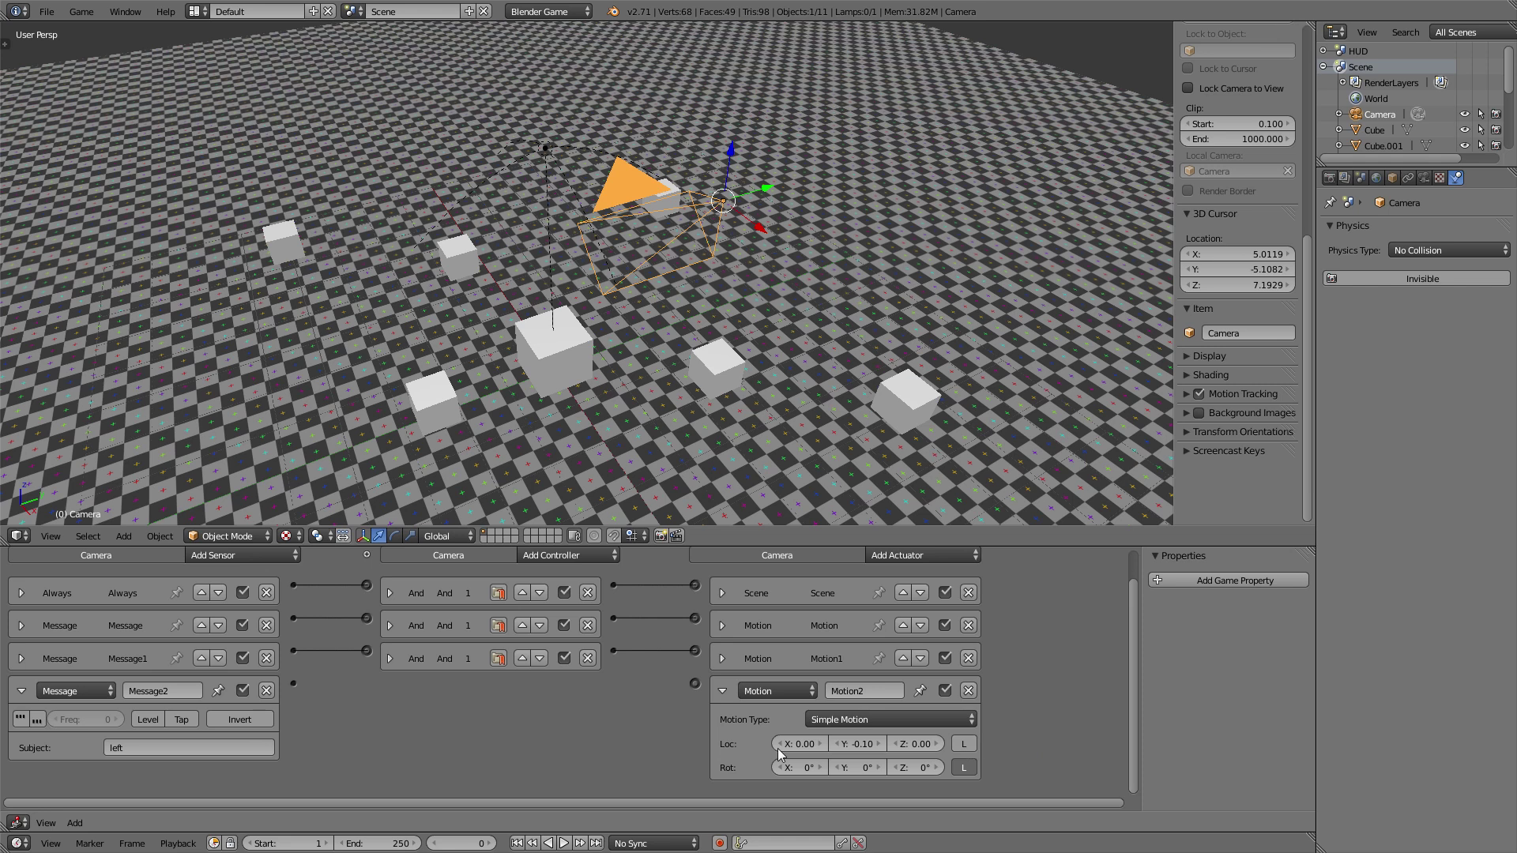
drag(673, 689, 696, 684)
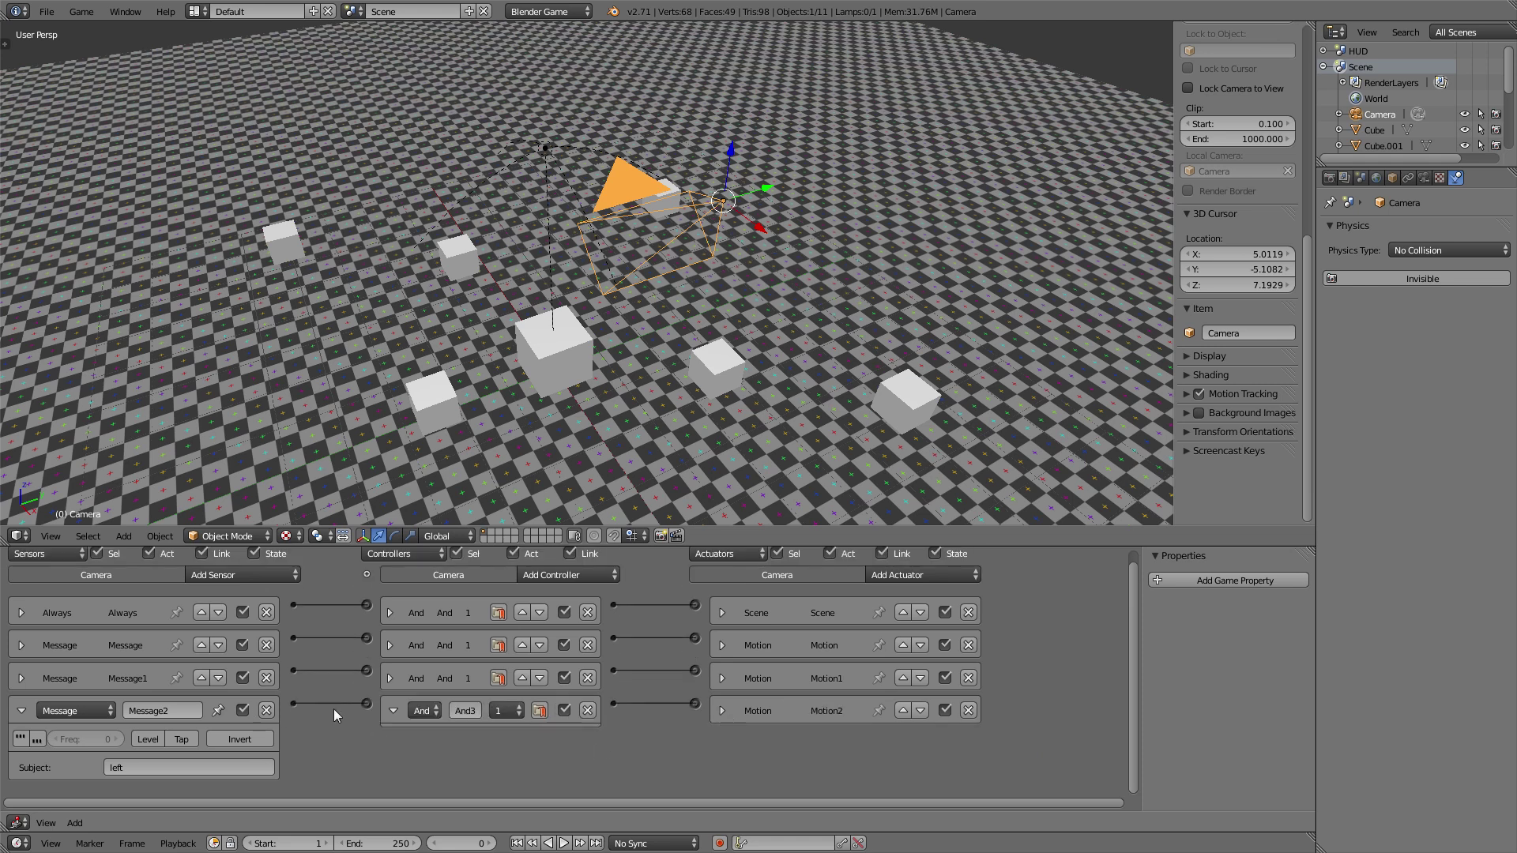
Add a Message3 sensor for 'right' linked to a Motion3 actuator with Y step 0.10.
click(22, 712)
click(248, 589)
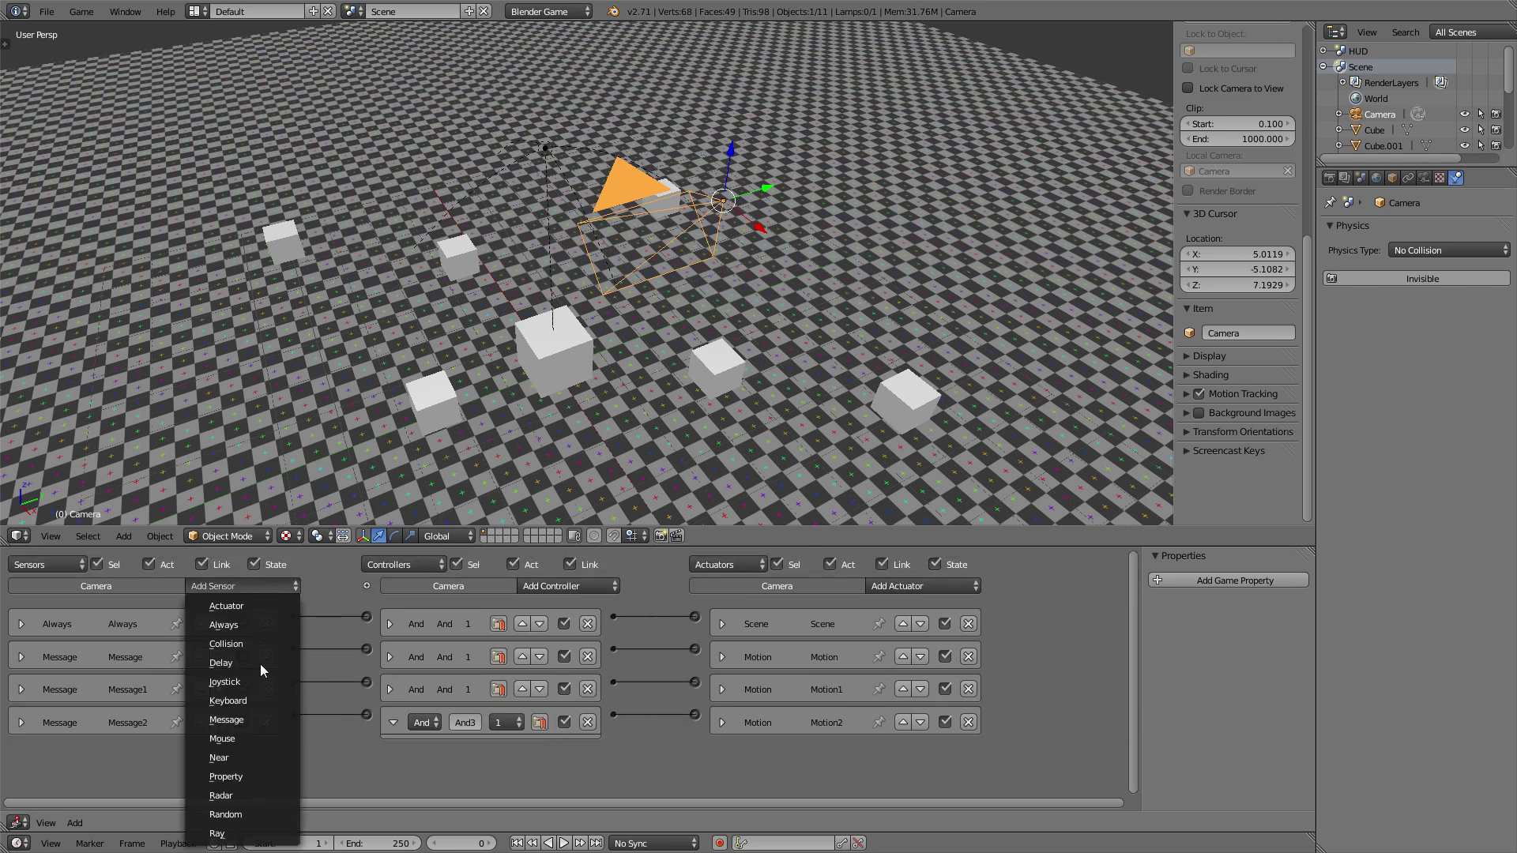
click(248, 718)
scroll(302, 675, down, 1)
click(222, 765)
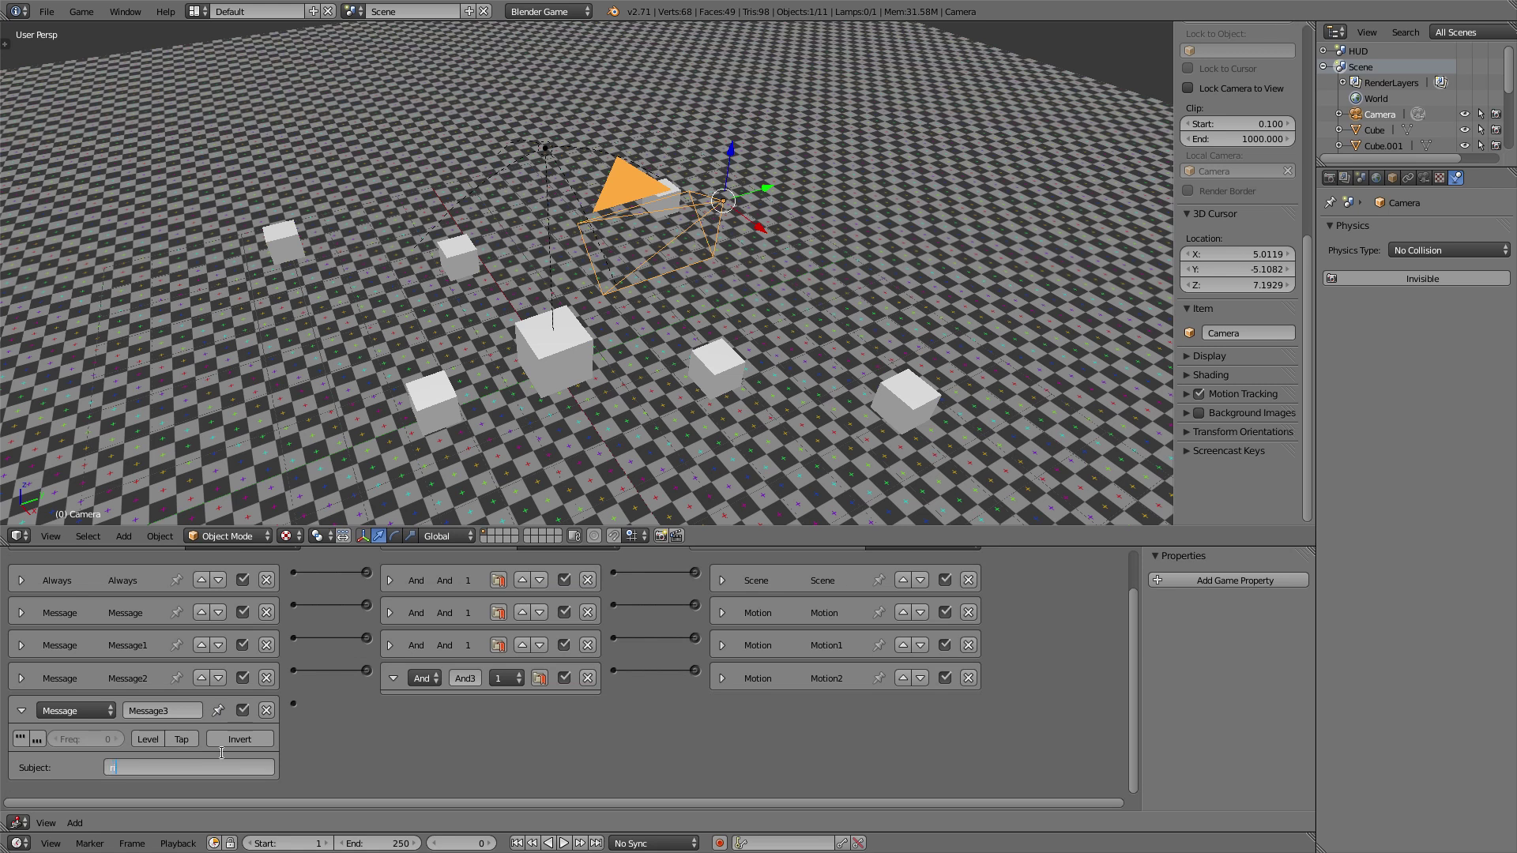
ctrl+scroll(668, 664, down, 1)
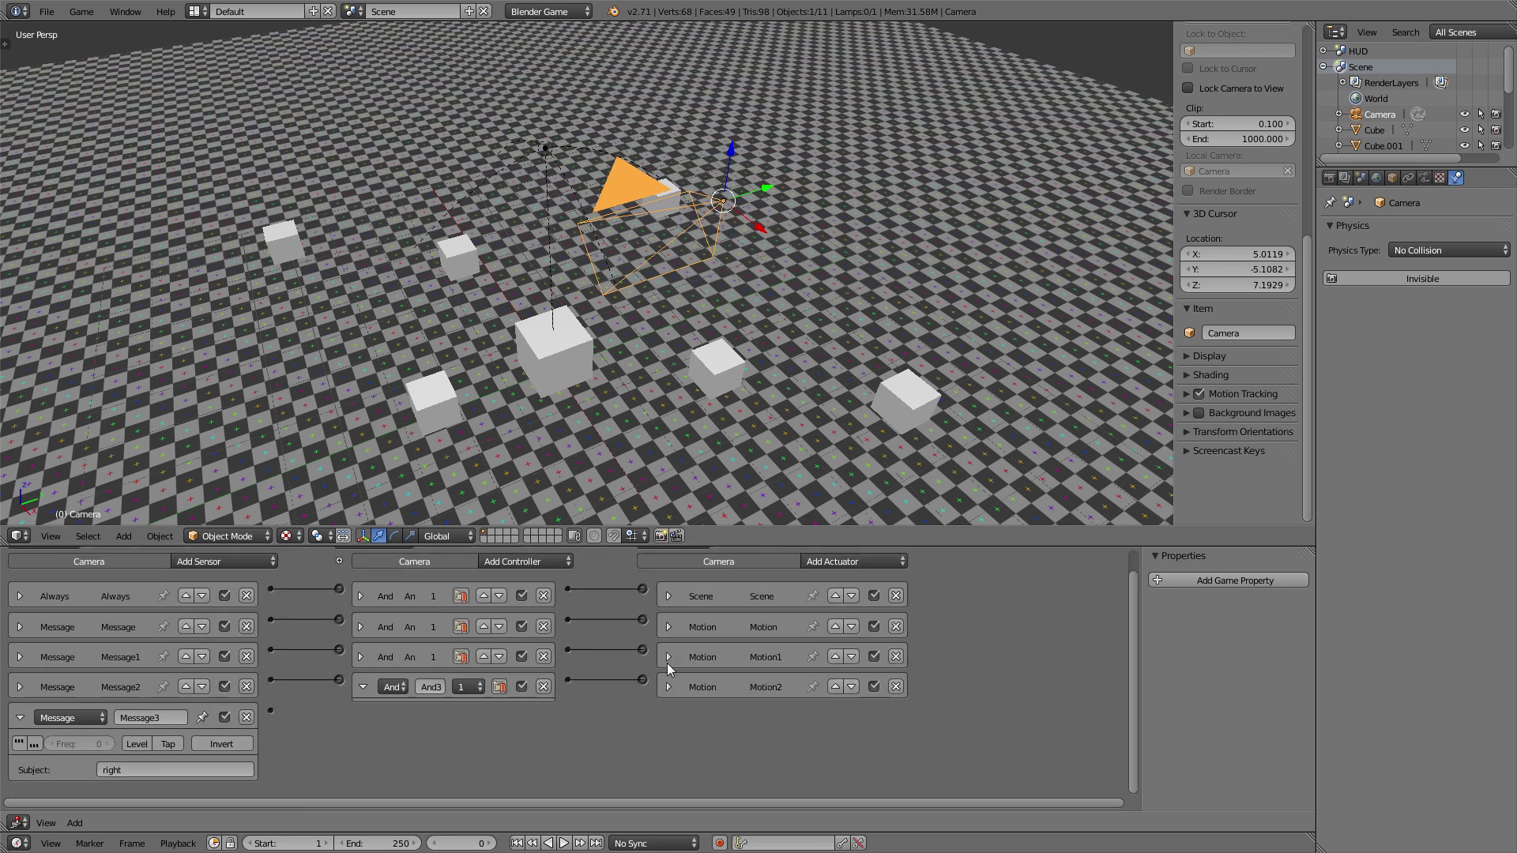
click(859, 562)
click(856, 421)
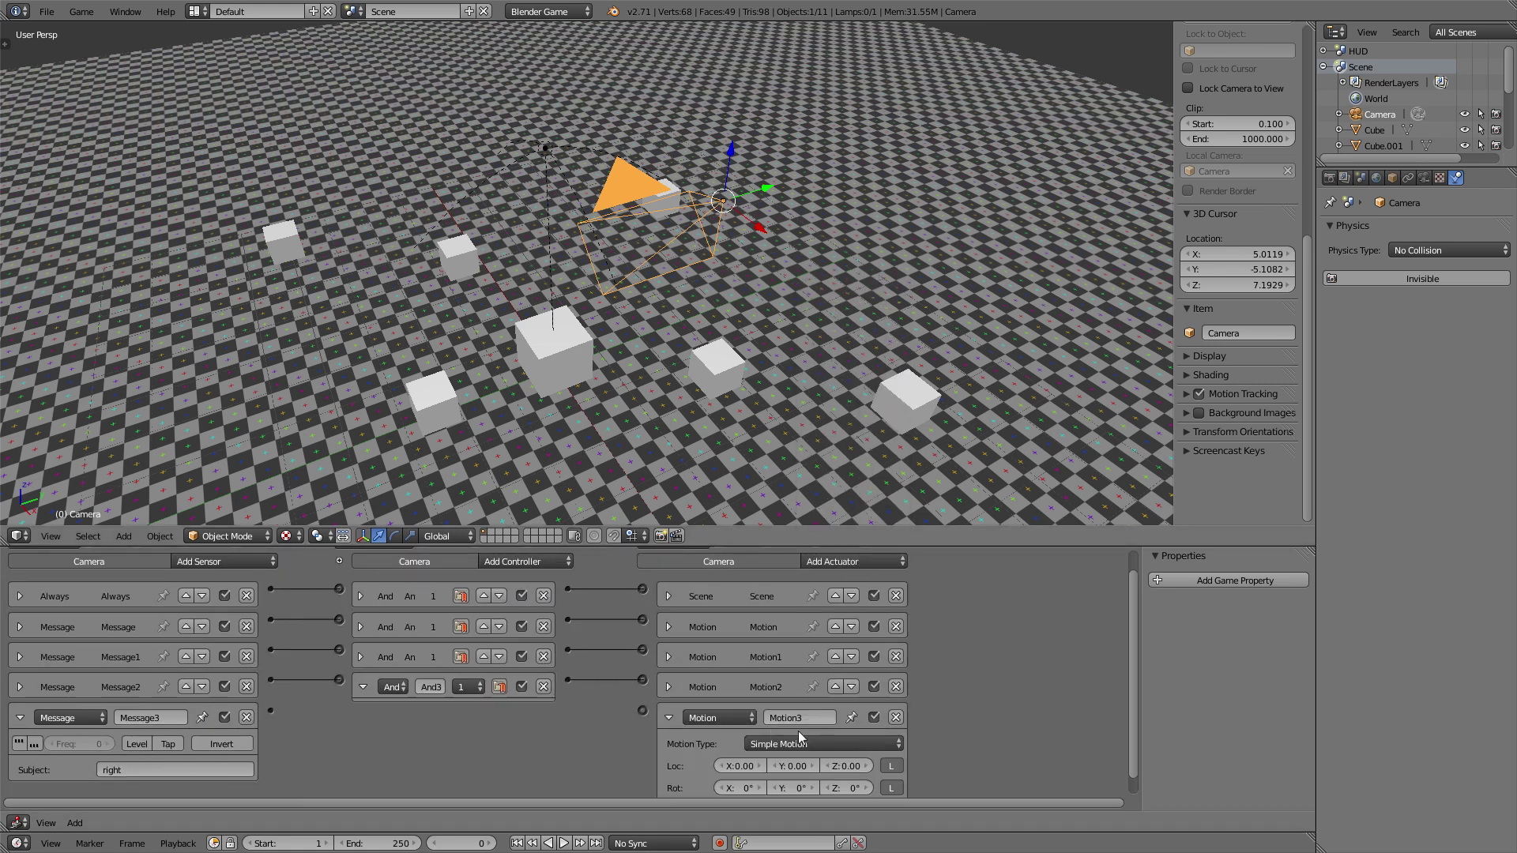
middle_drag(960, 726, 961, 707)
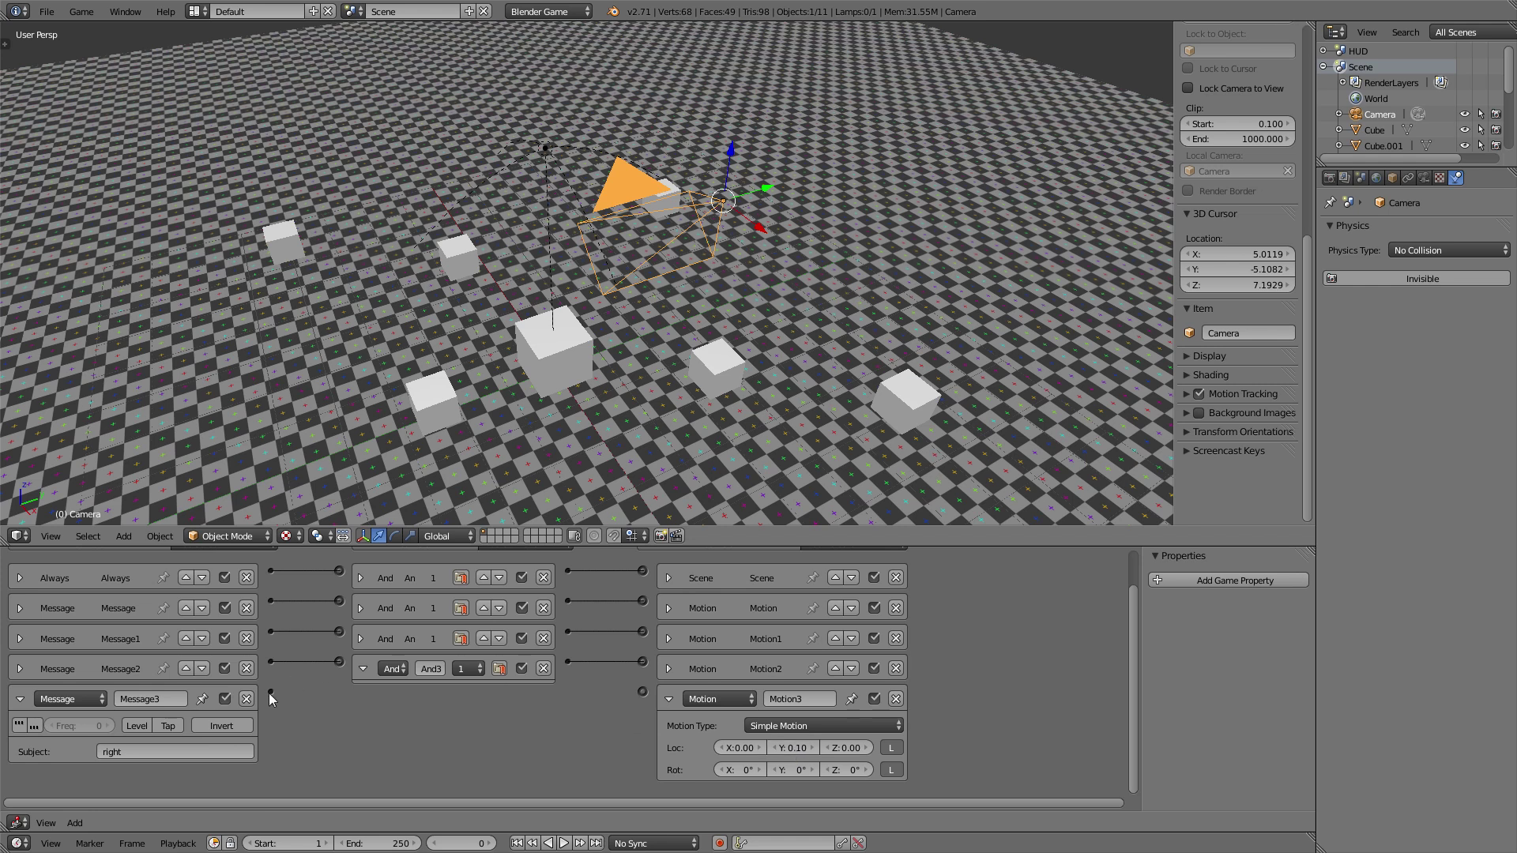
drag(595, 693, 642, 692)
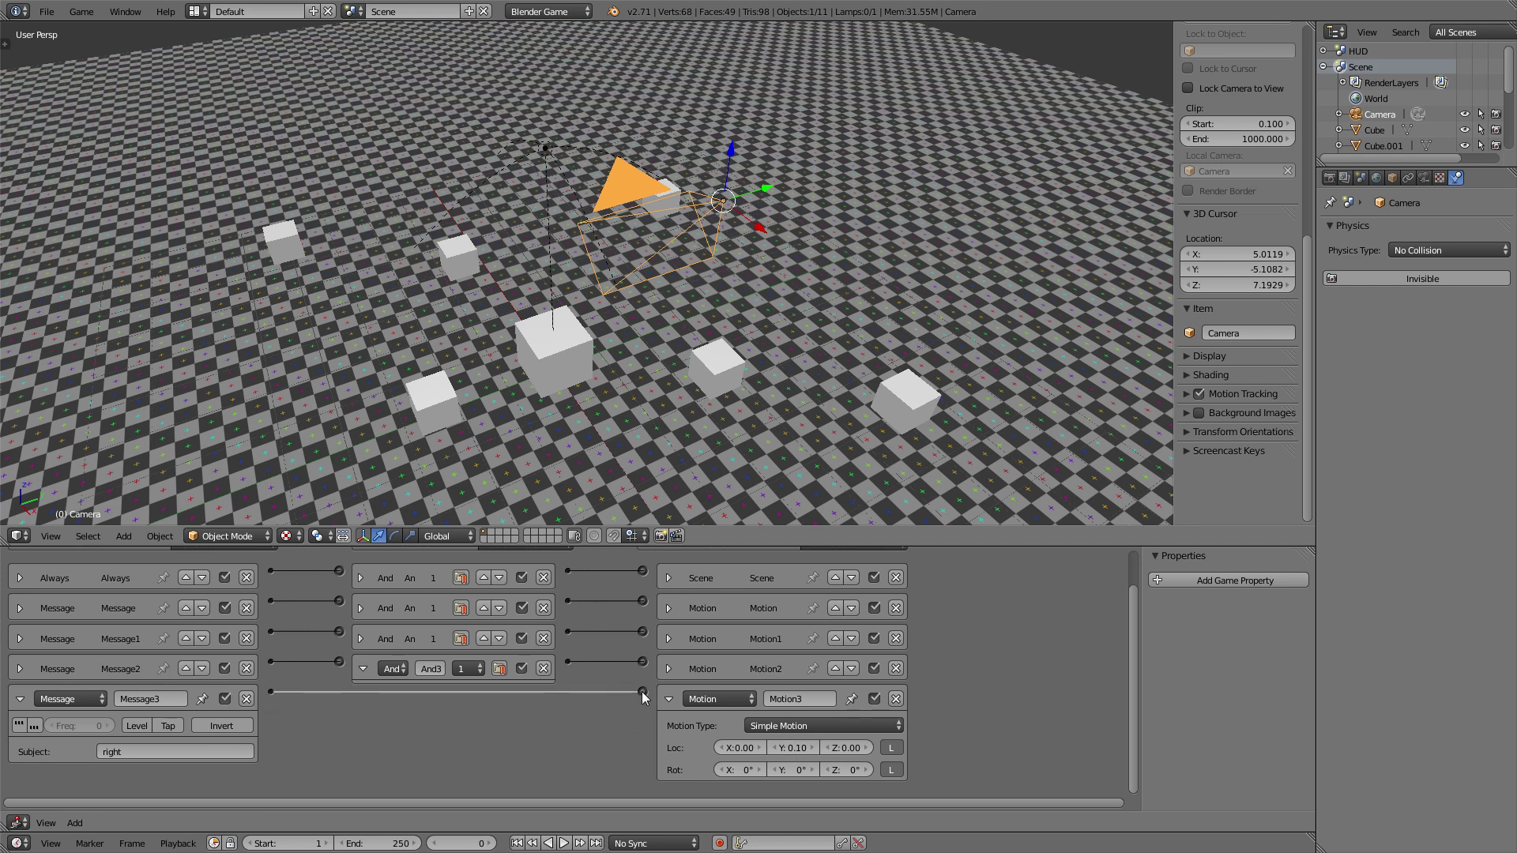
View through the camera and run the game to test left and right panning.
key(KP_0)
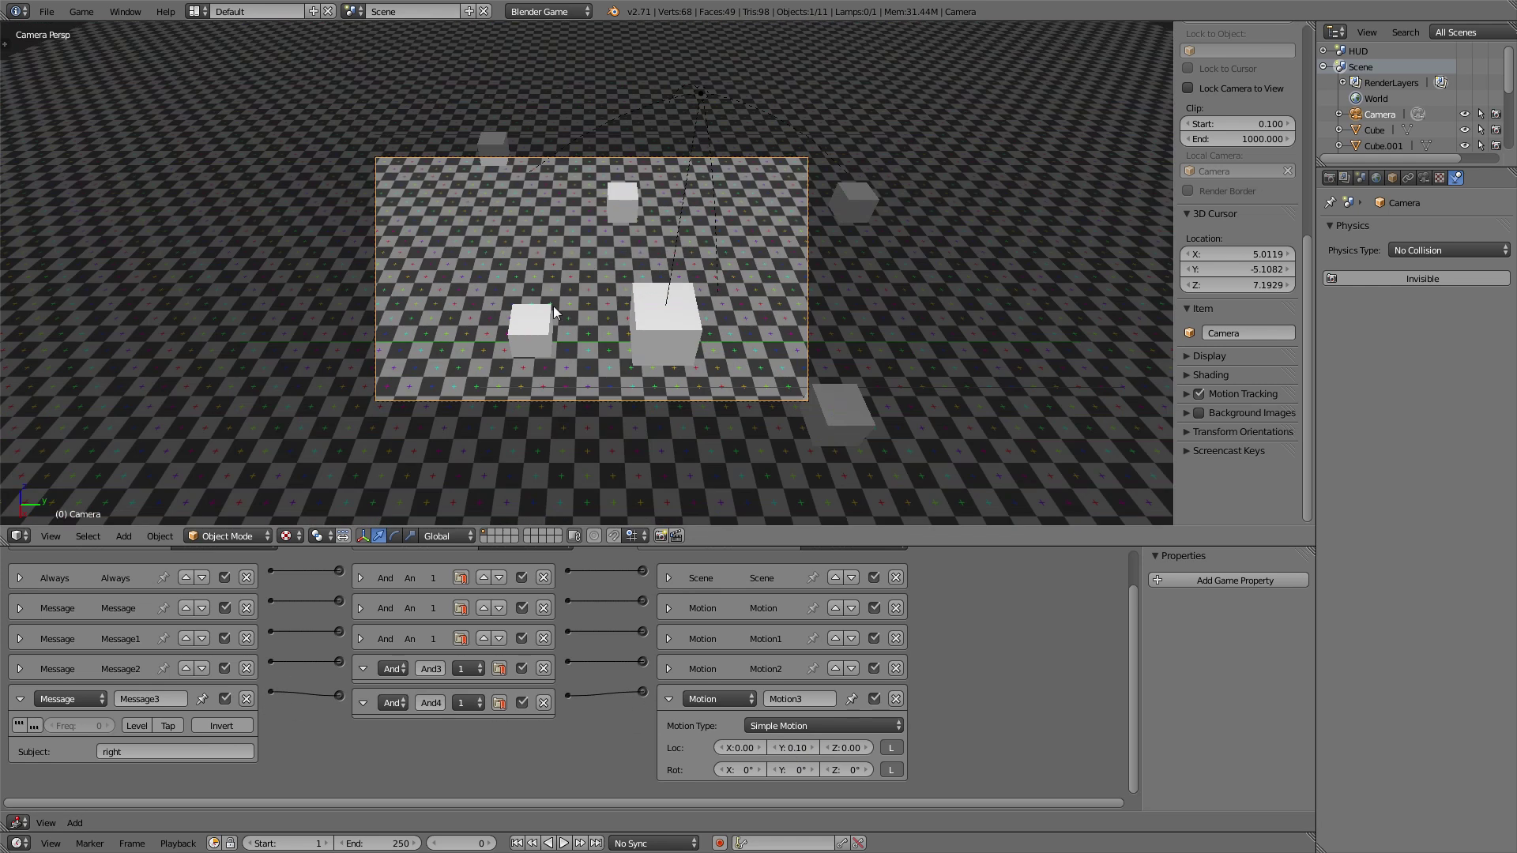
key(Home)
key(p)
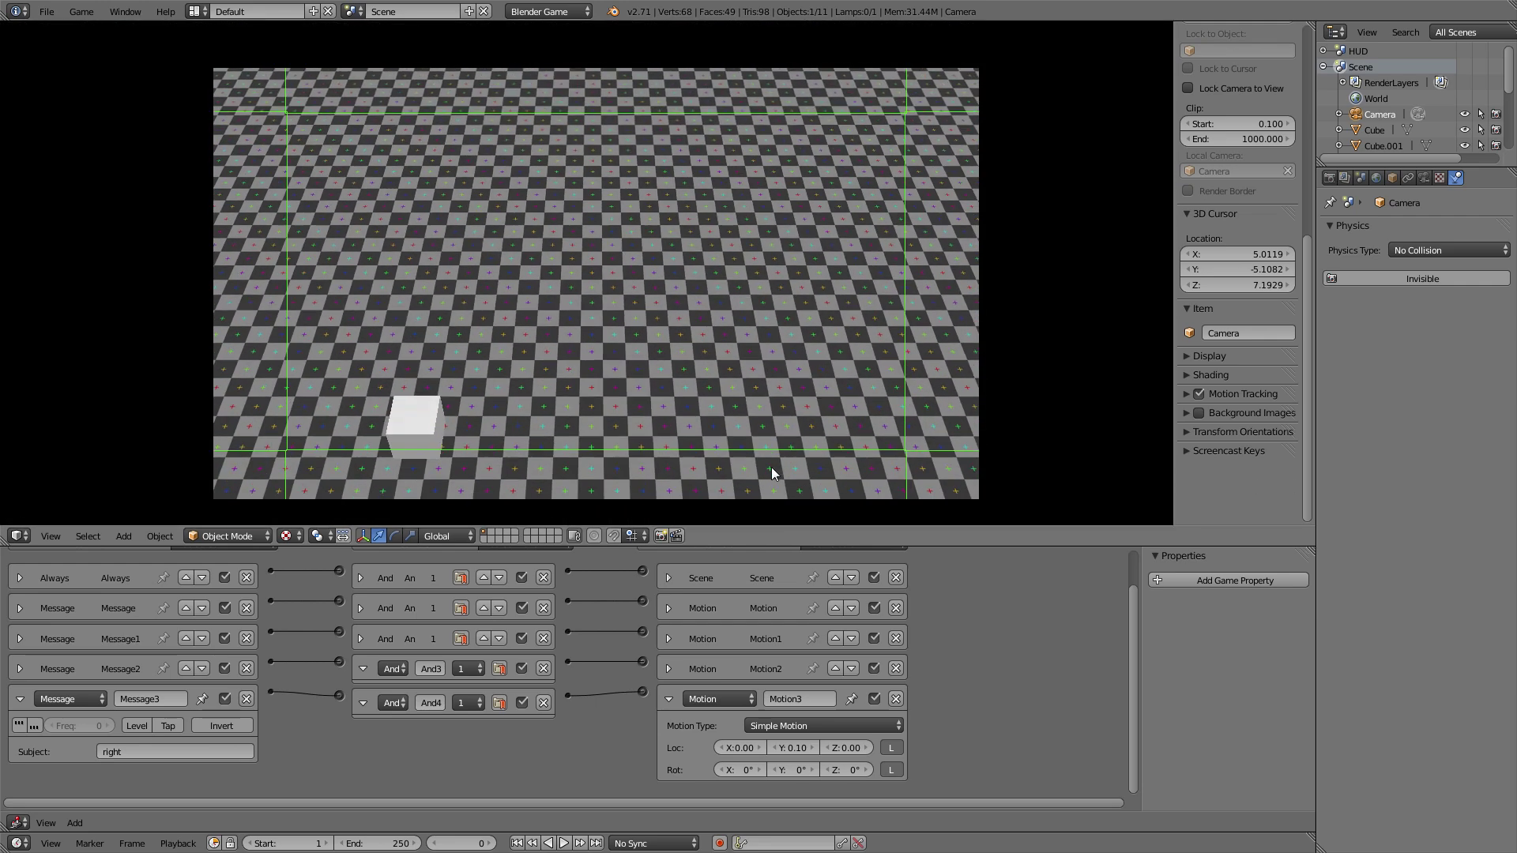
key(Escape)
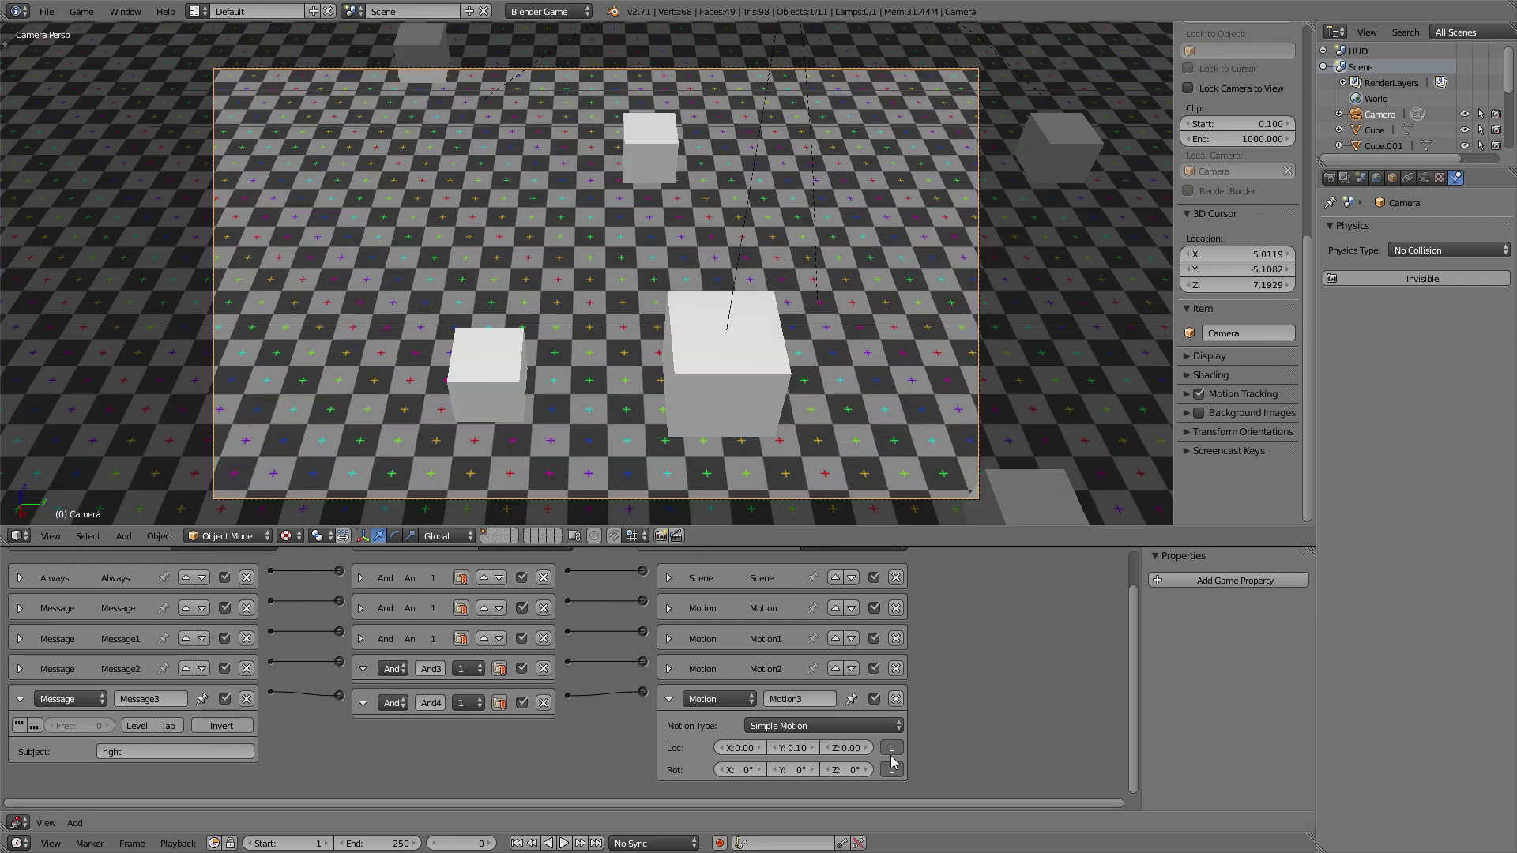
click(668, 699)
click(361, 686)
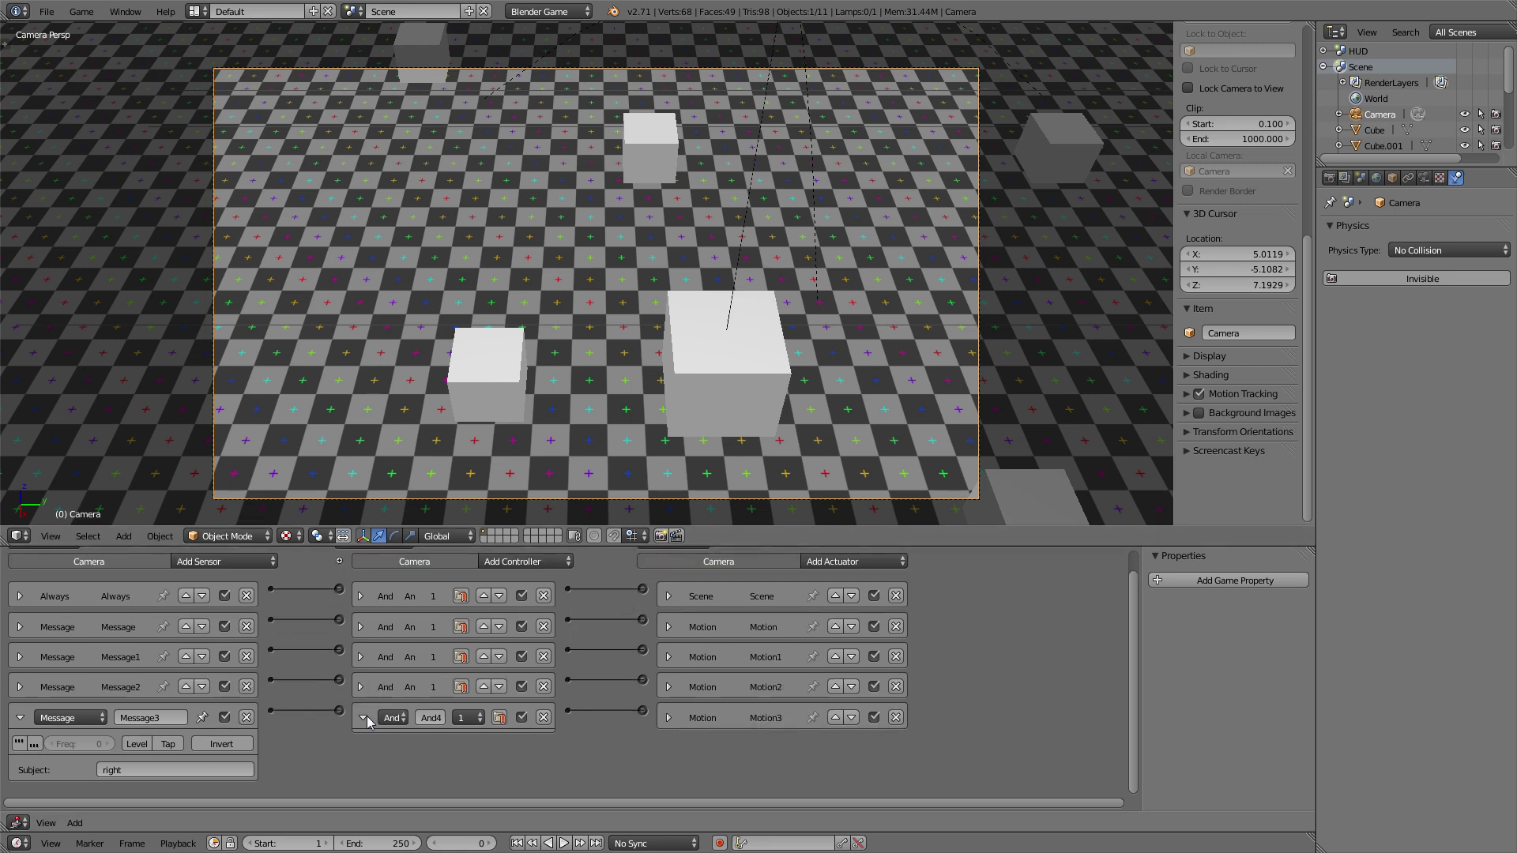
click(361, 717)
click(19, 717)
key(p)
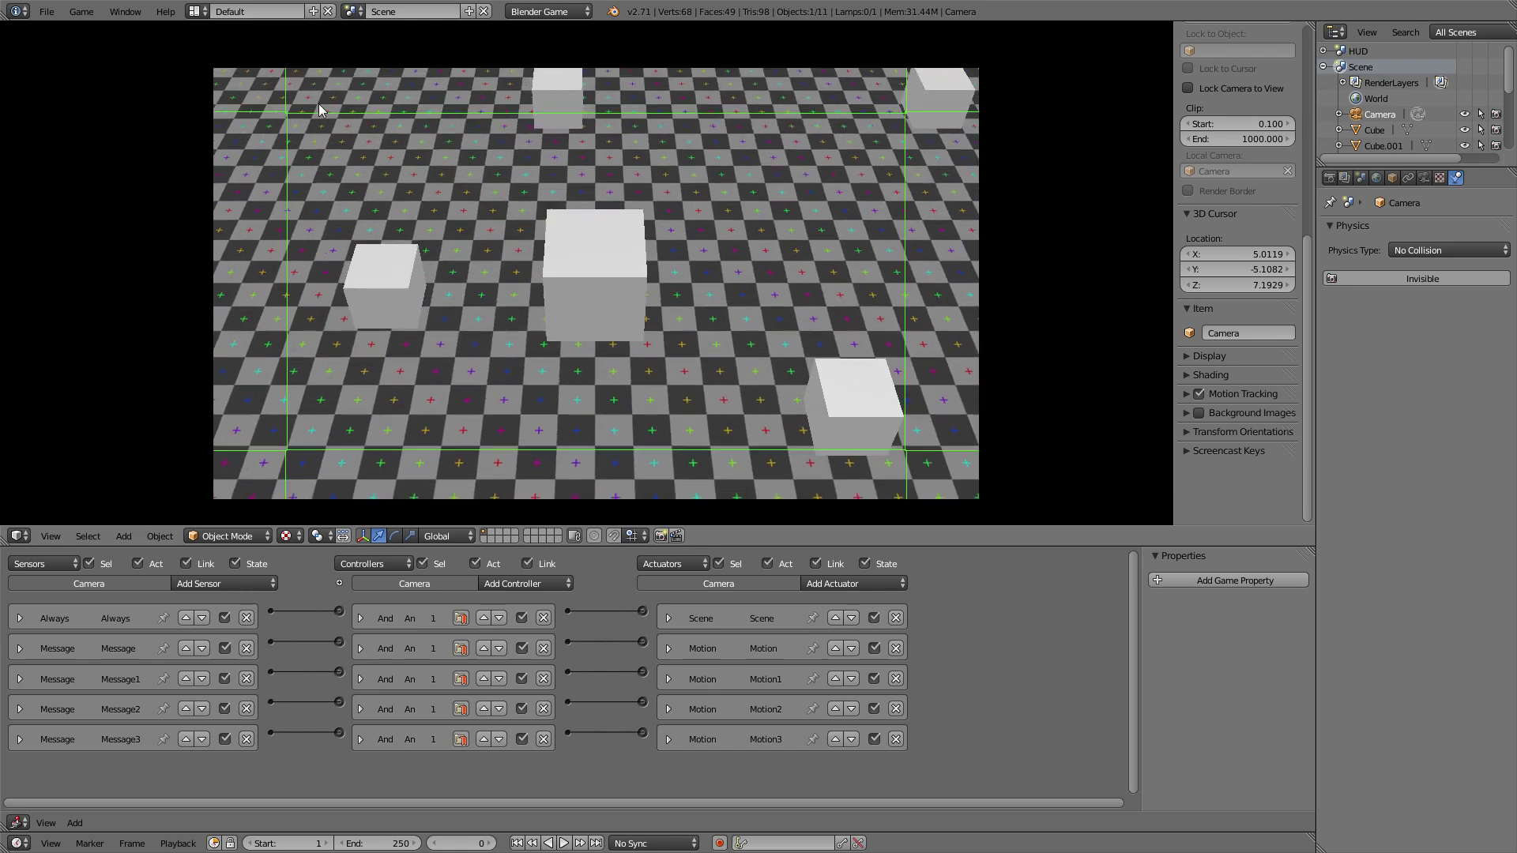
Stop the game and, in the HUD scene, make a top-left corner plane from the left bar.
key(Escape)
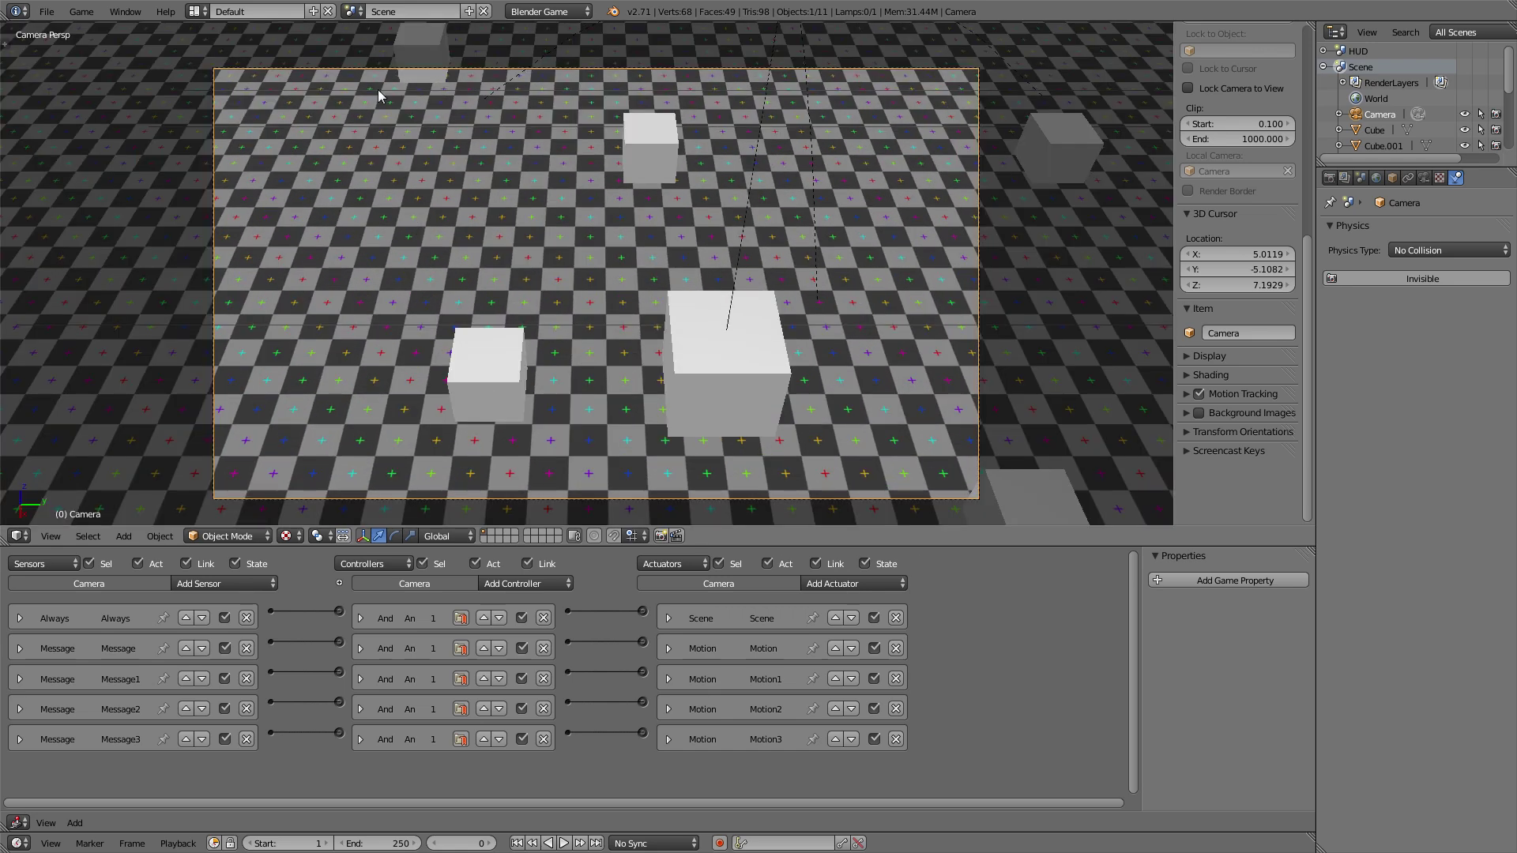
click(351, 11)
click(357, 37)
right_click(287, 197)
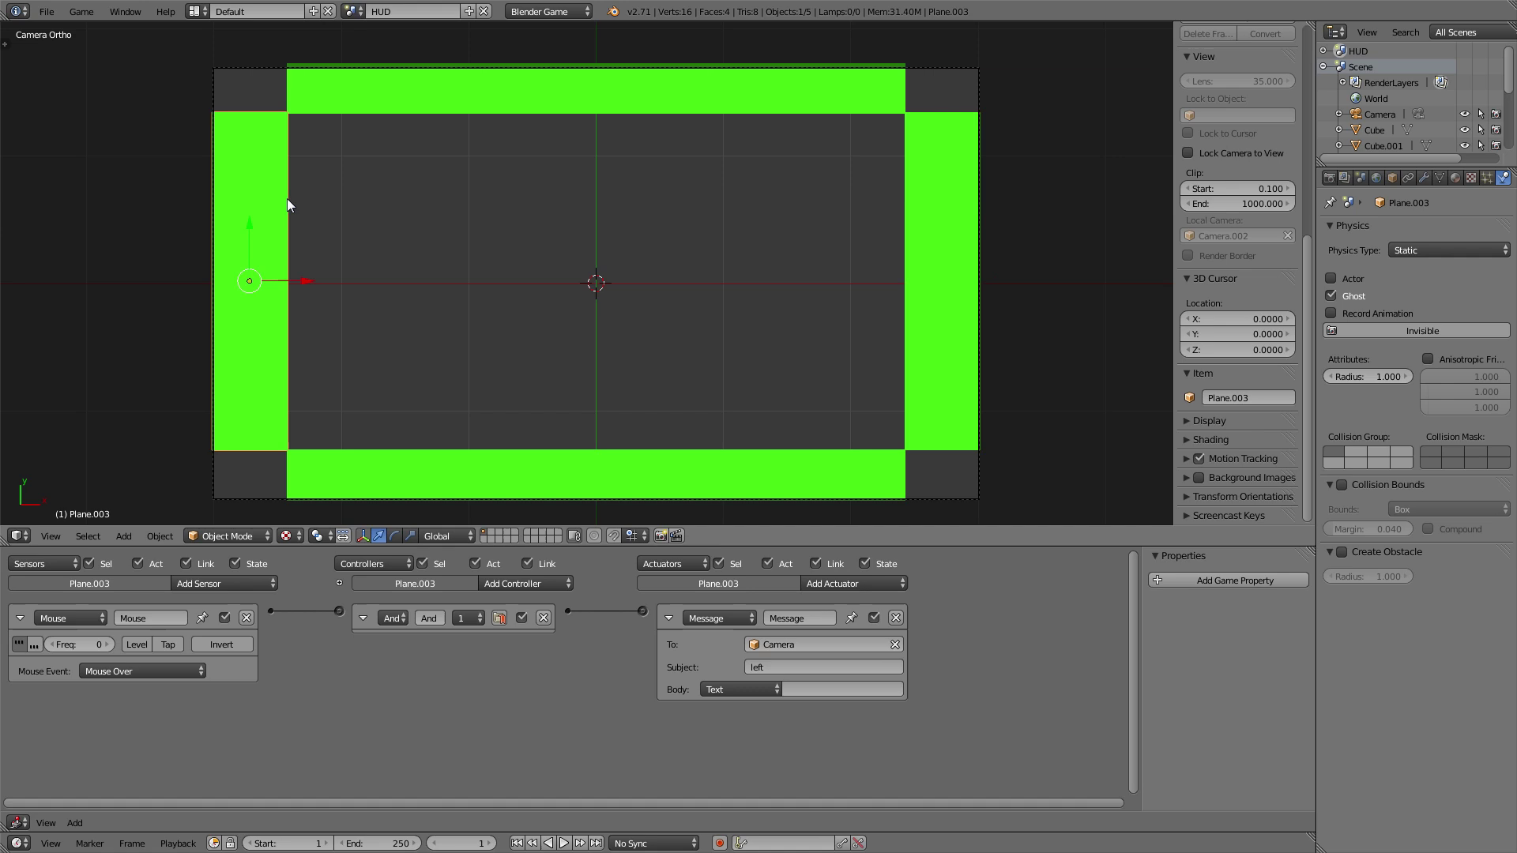
key(g)
key(y)
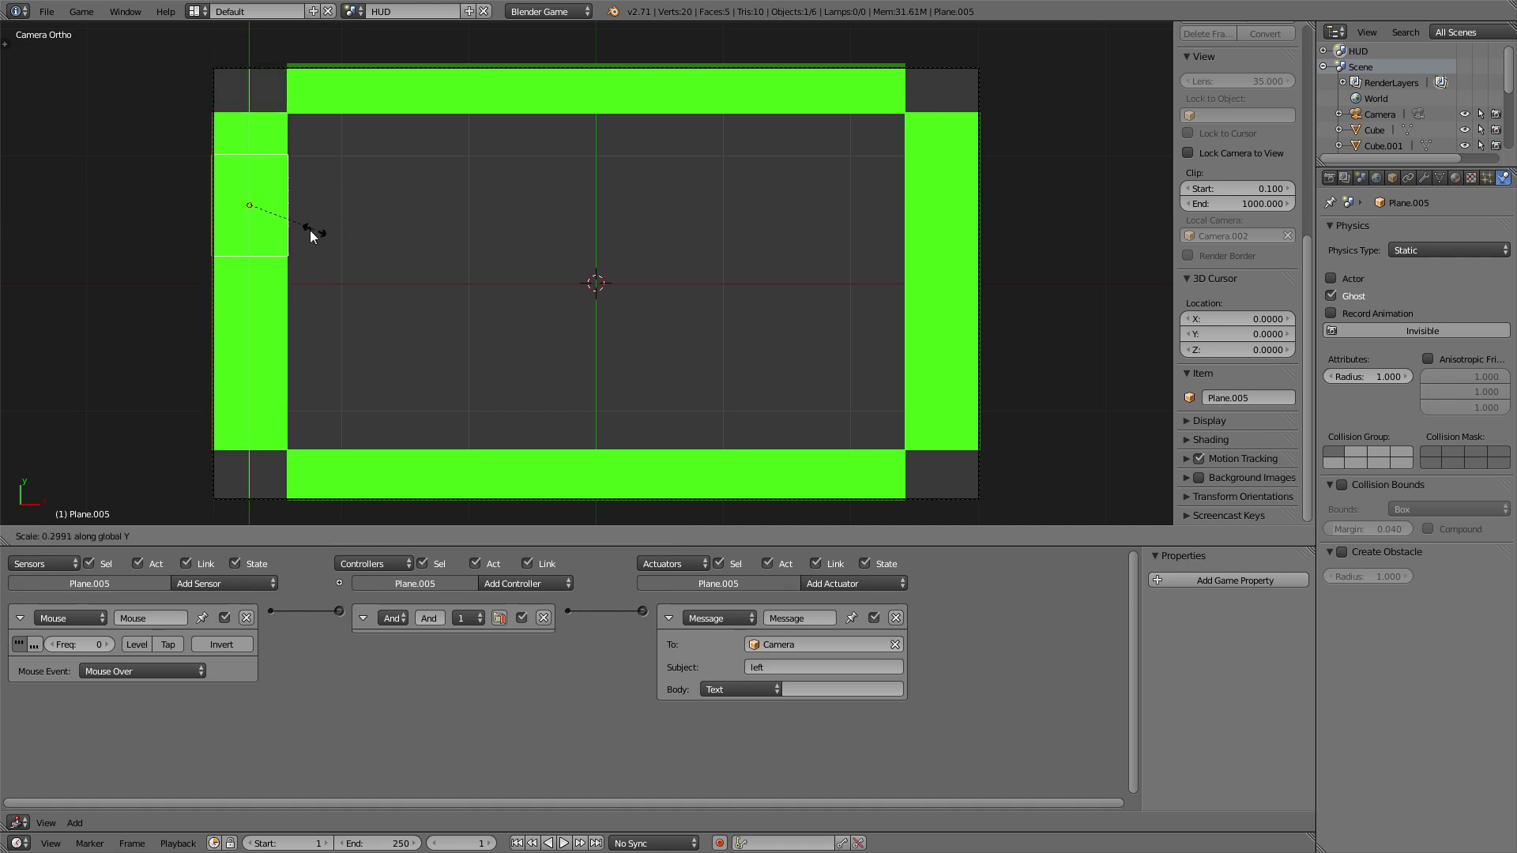
key(y)
key(y)
click(329, 139)
Duplicate the corner plane into the top-right, bottom-right and bottom-left corners.
key(shift+d)
key(x)
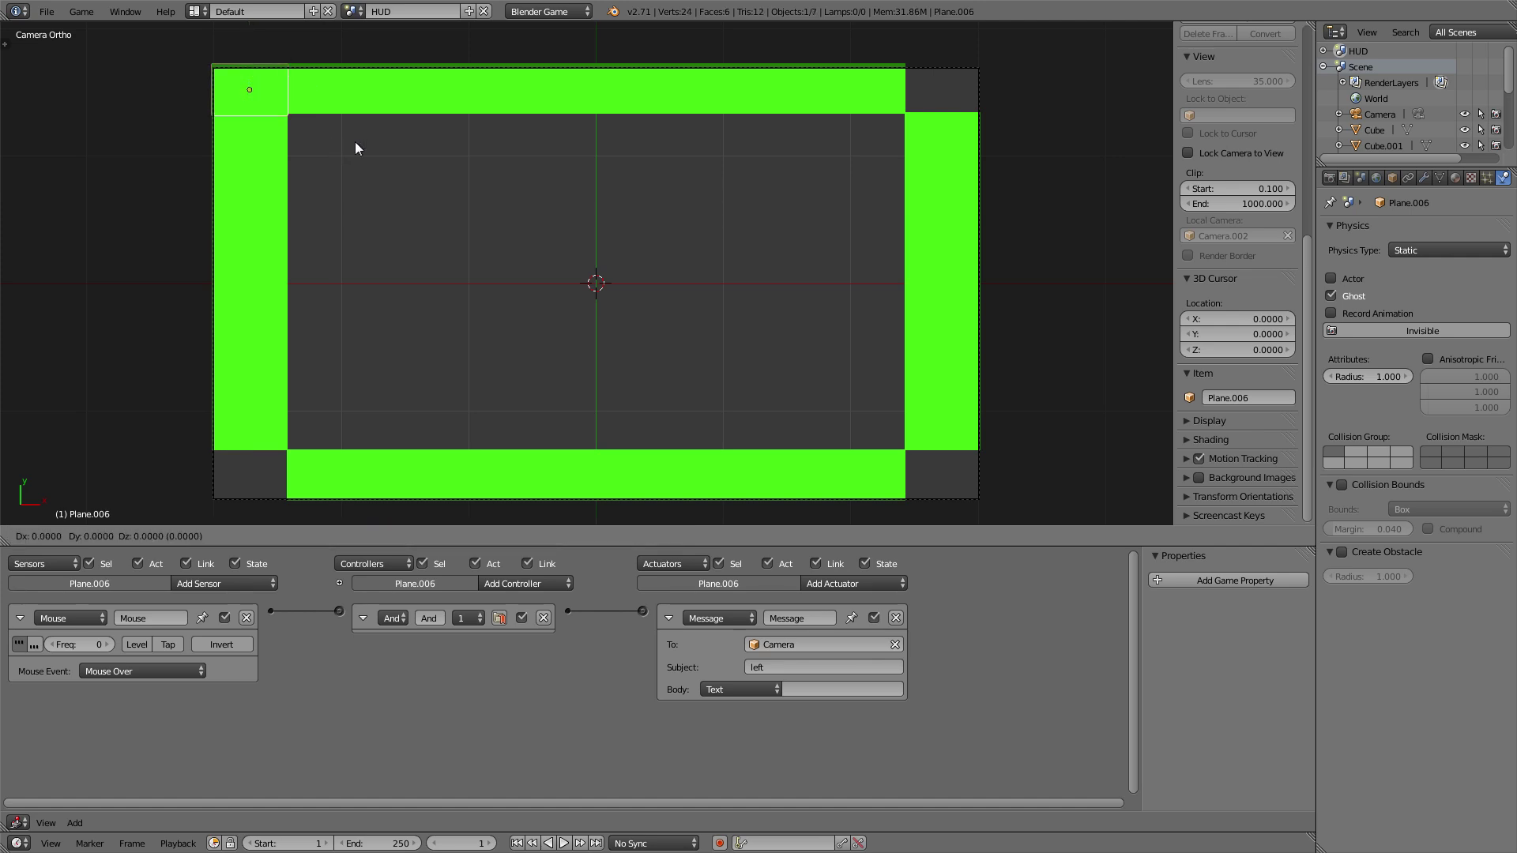
click(1024, 136)
key(shift+d)
key(y)
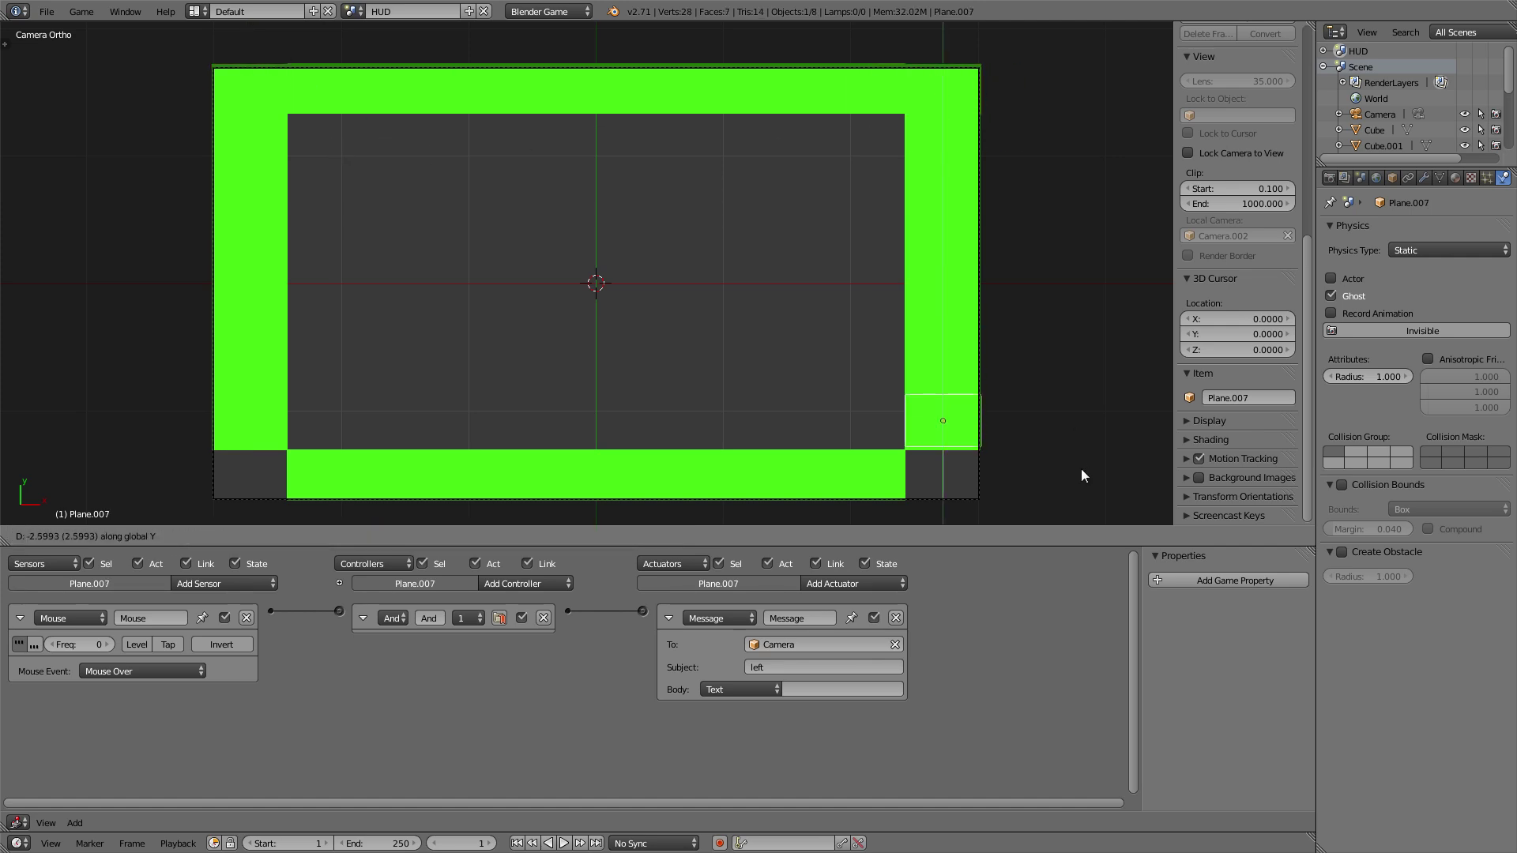
click(1073, 522)
key(shift+d)
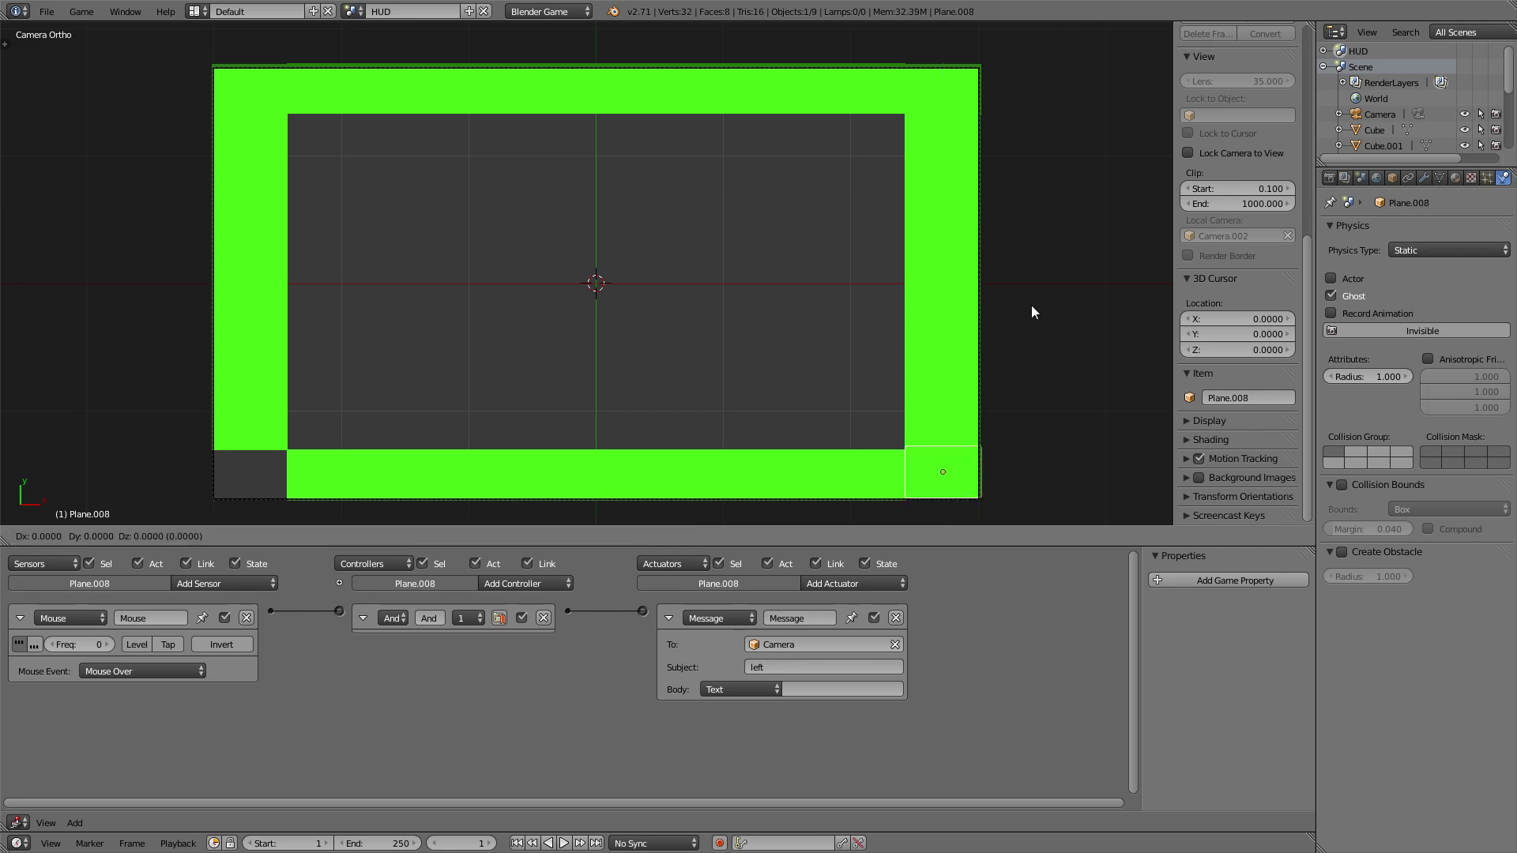
key(x)
click(340, 333)
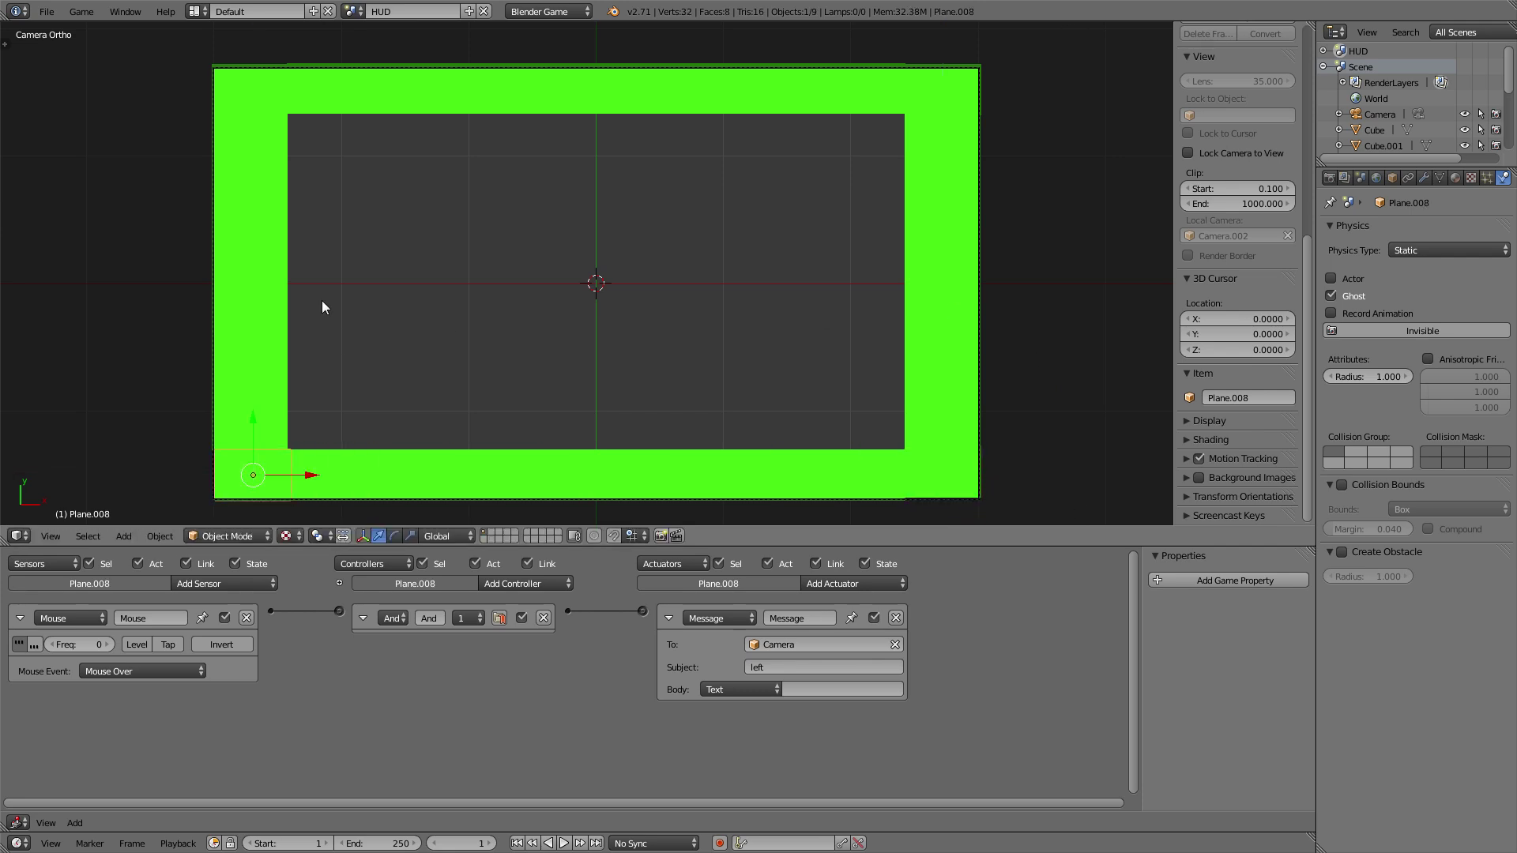
Give the corner planes message subjects such as tl, br and bl, then return to the main Scene.
right_click(258, 98)
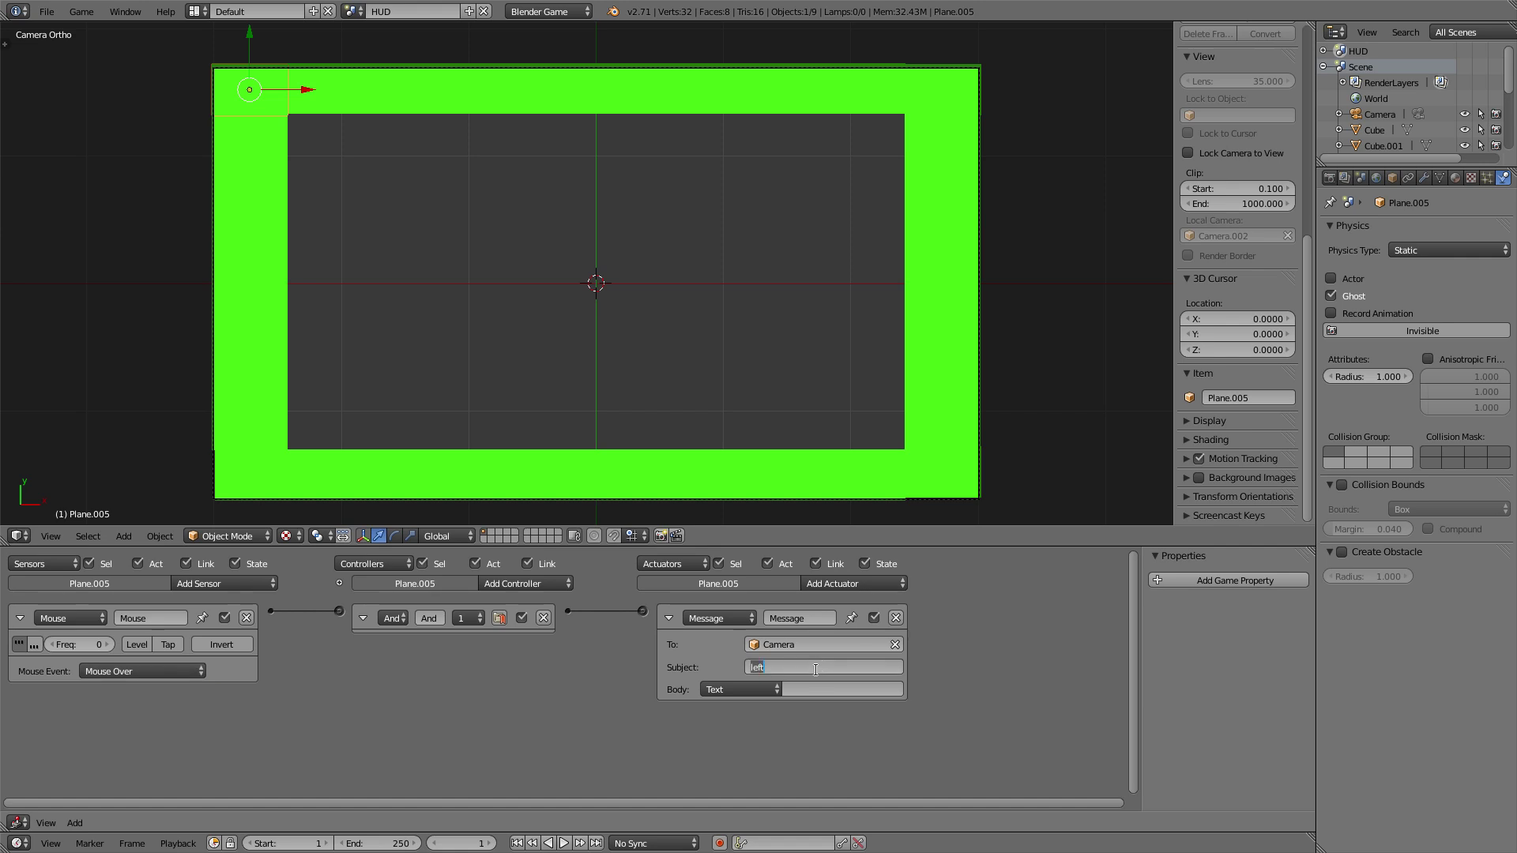
text(l)
key(Return)
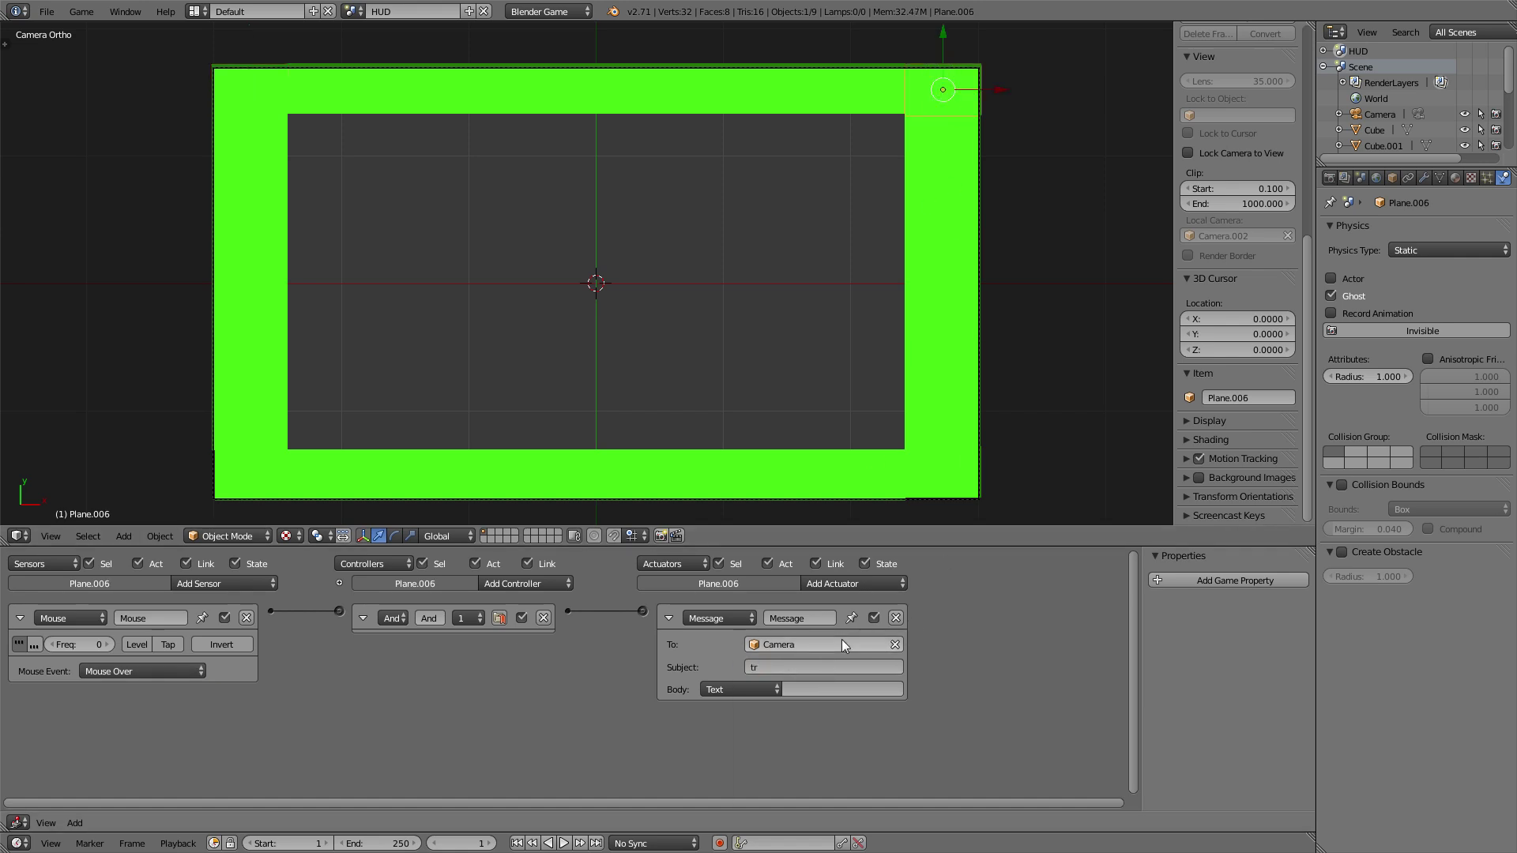
right_click(946, 482)
click(807, 668)
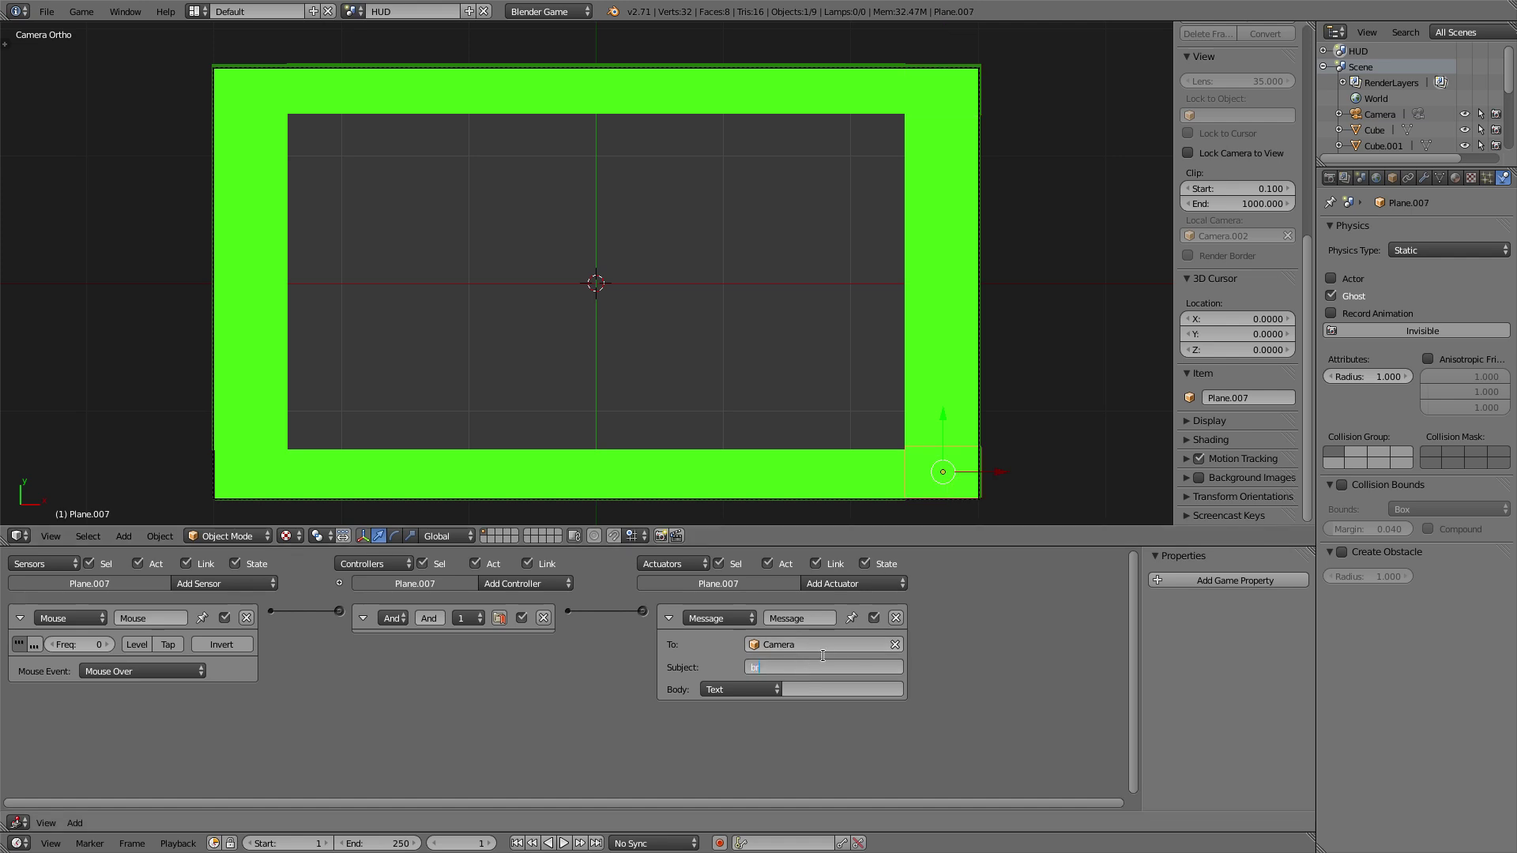
right_click(253, 474)
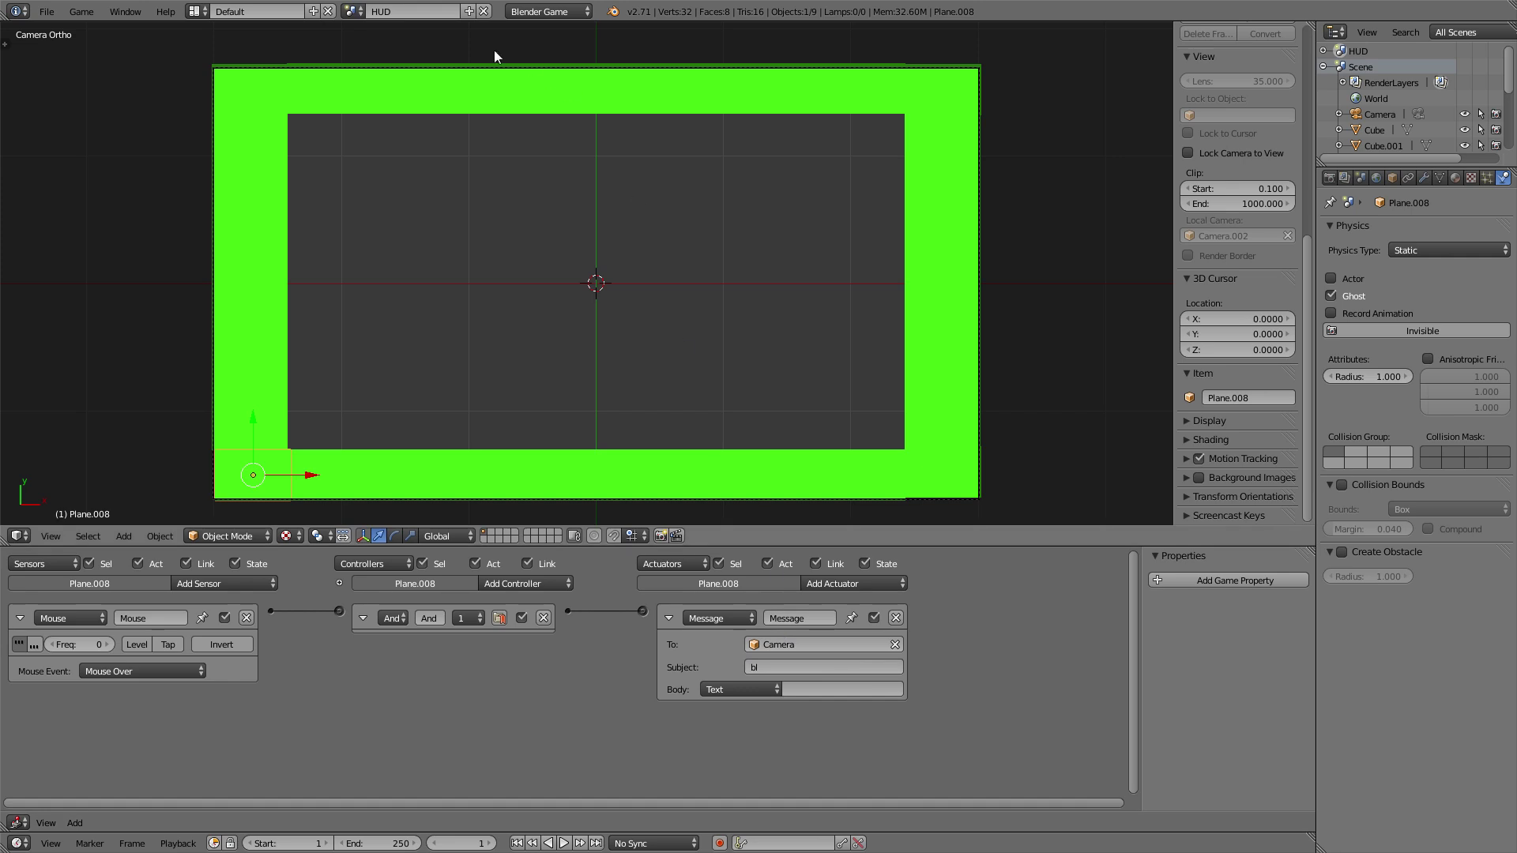
click(350, 11)
Back in the main Scene, give the camera a 'tl' Message sensor and a Motion actuator moving -0.10 on X and Y.
click(368, 53)
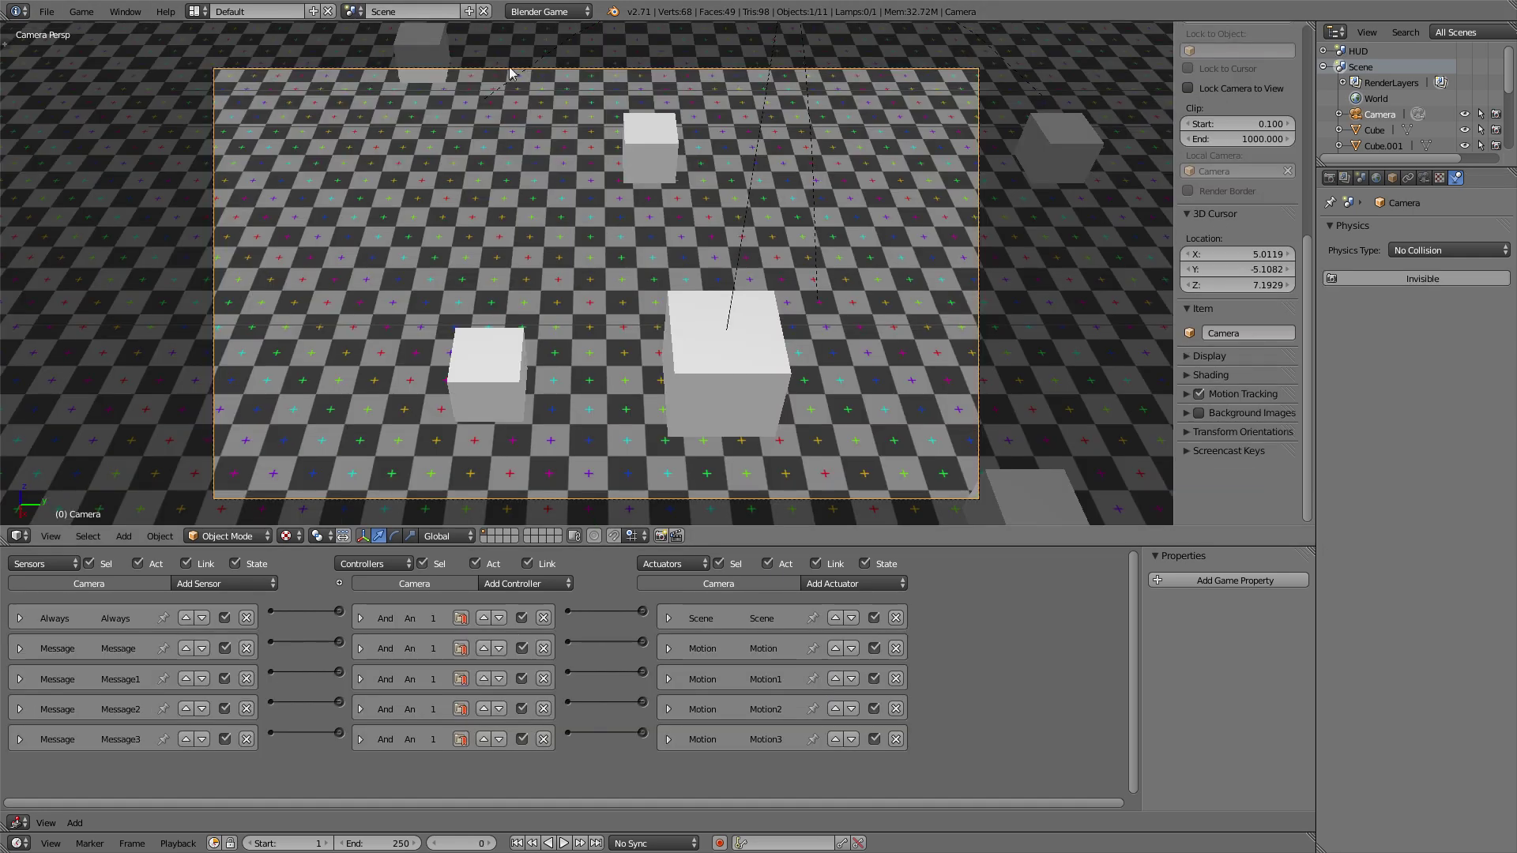
click(246, 583)
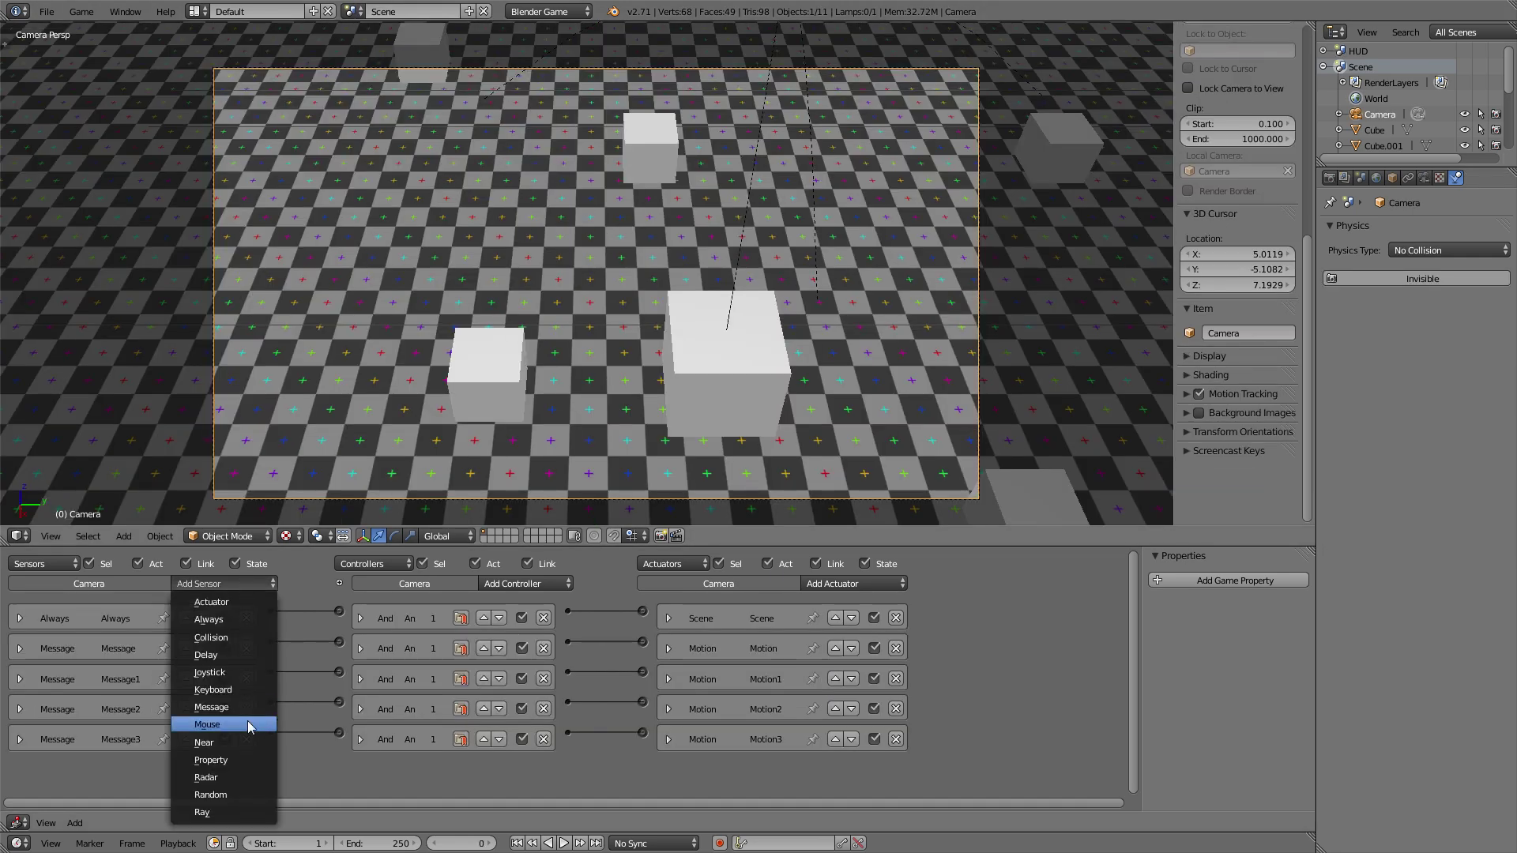
click(241, 707)
scroll(273, 706, down, 2)
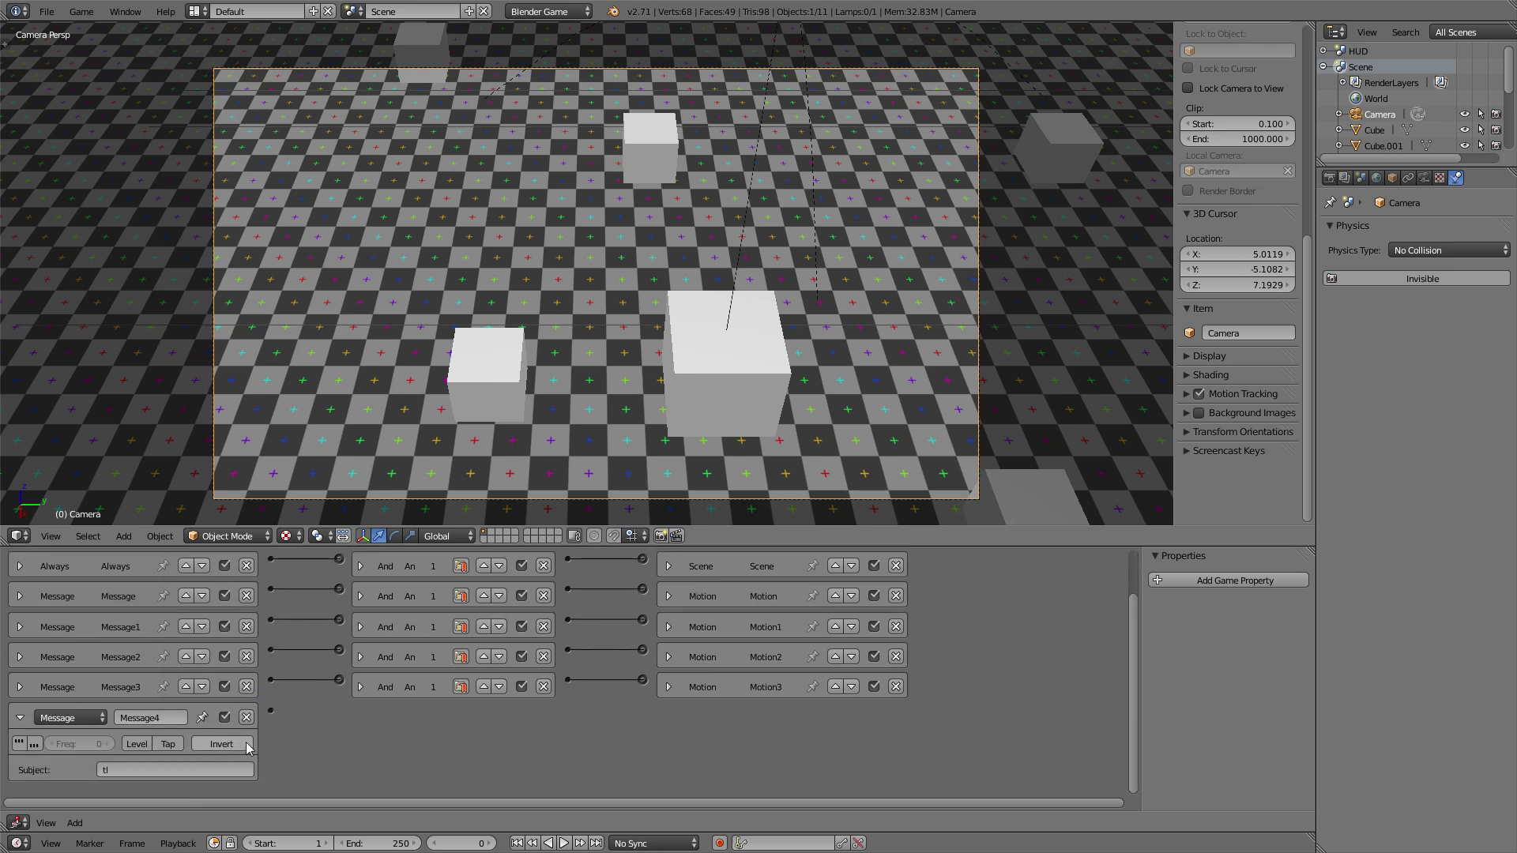
scroll(247, 748, up, 2)
click(816, 552)
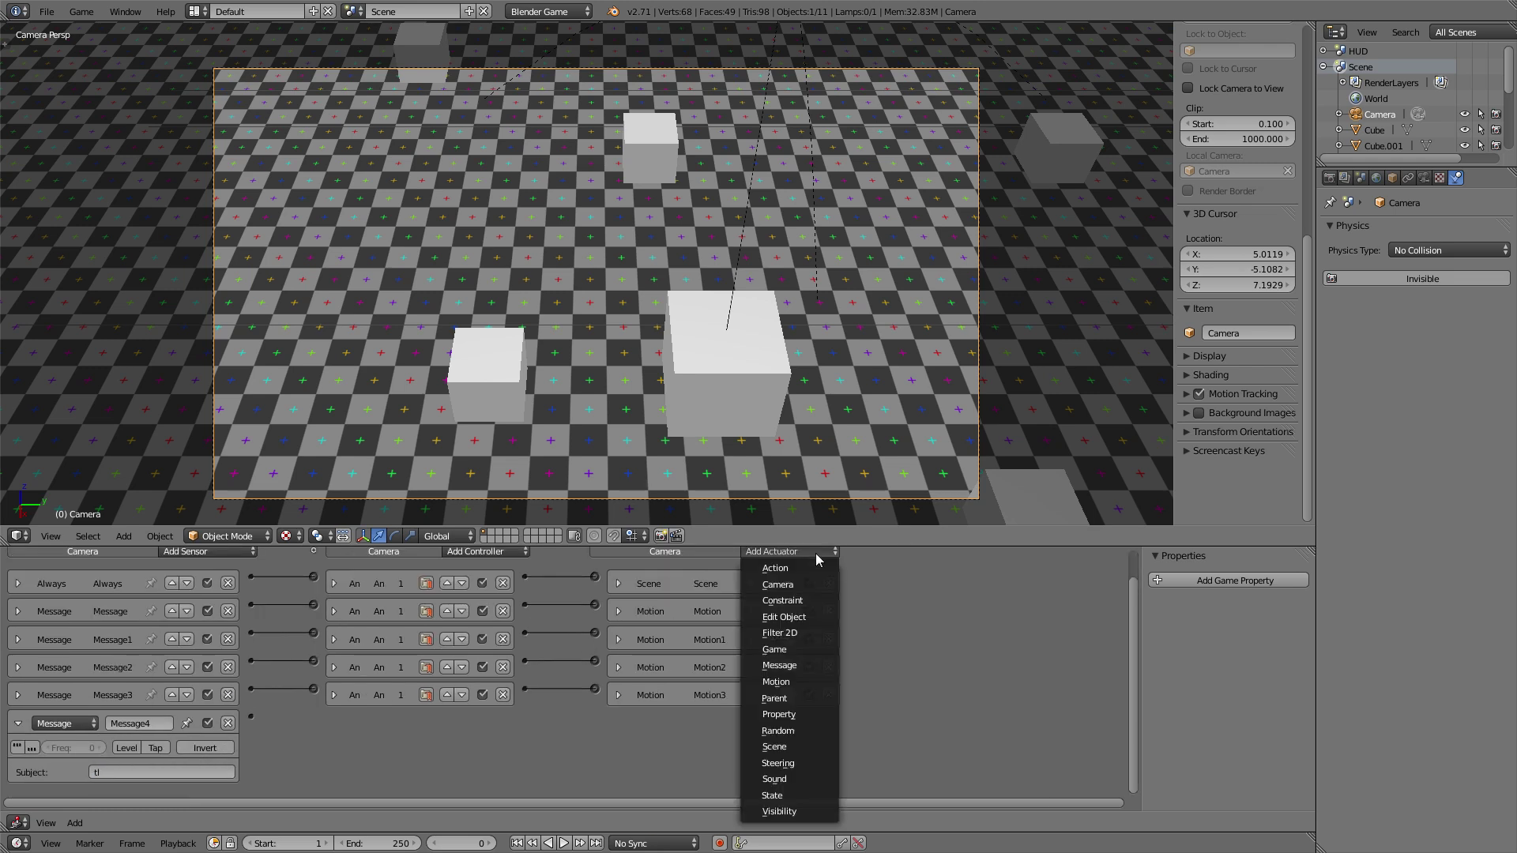
click(806, 682)
scroll(853, 667, down, 1)
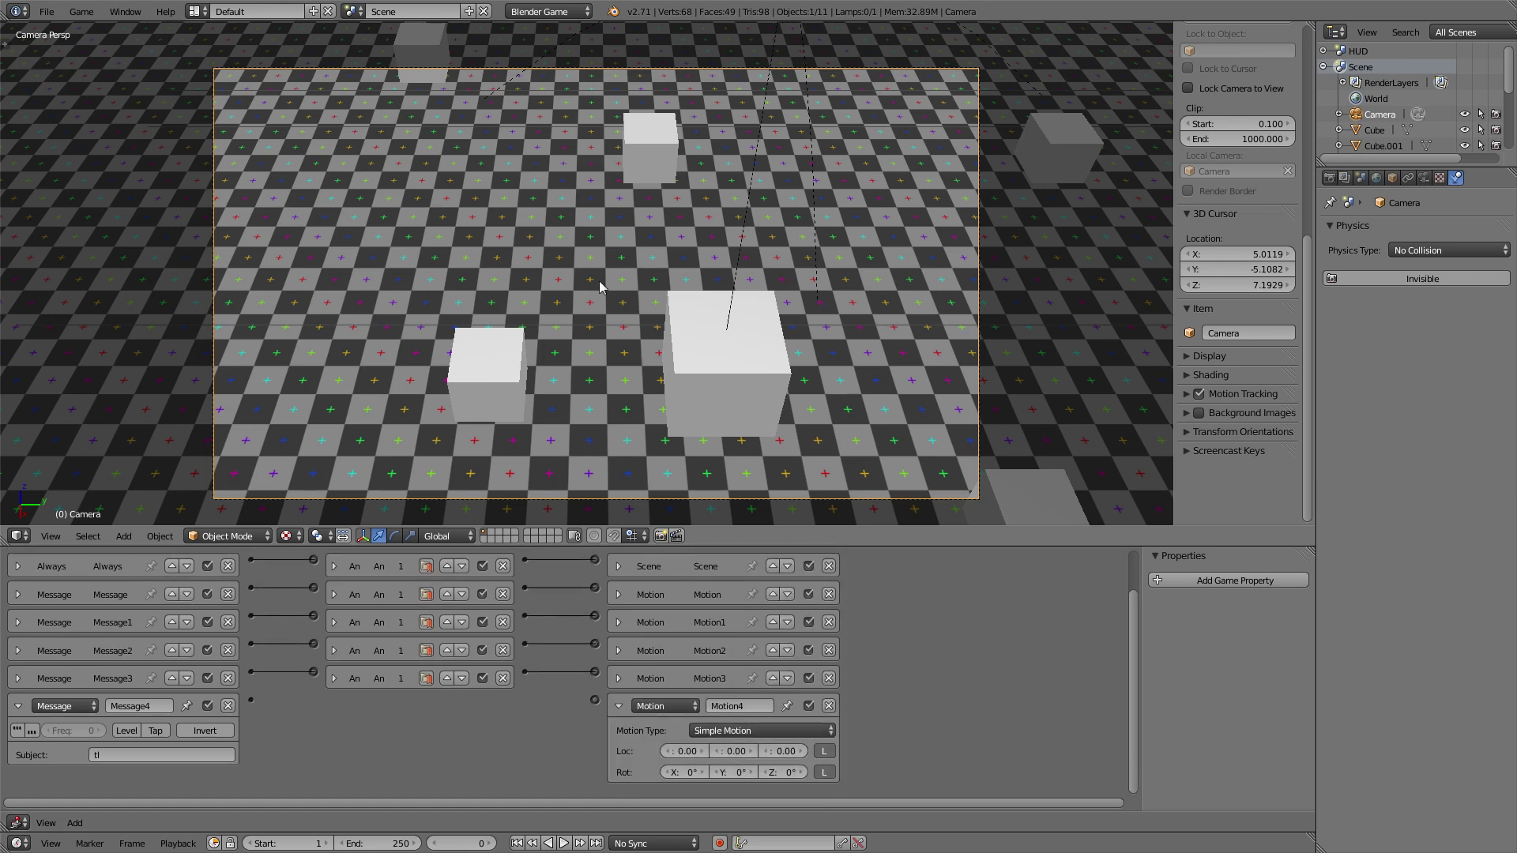
Link Message4 to Motion4, return to the camera view and start the game.
middle_drag(490, 332, 664, 261)
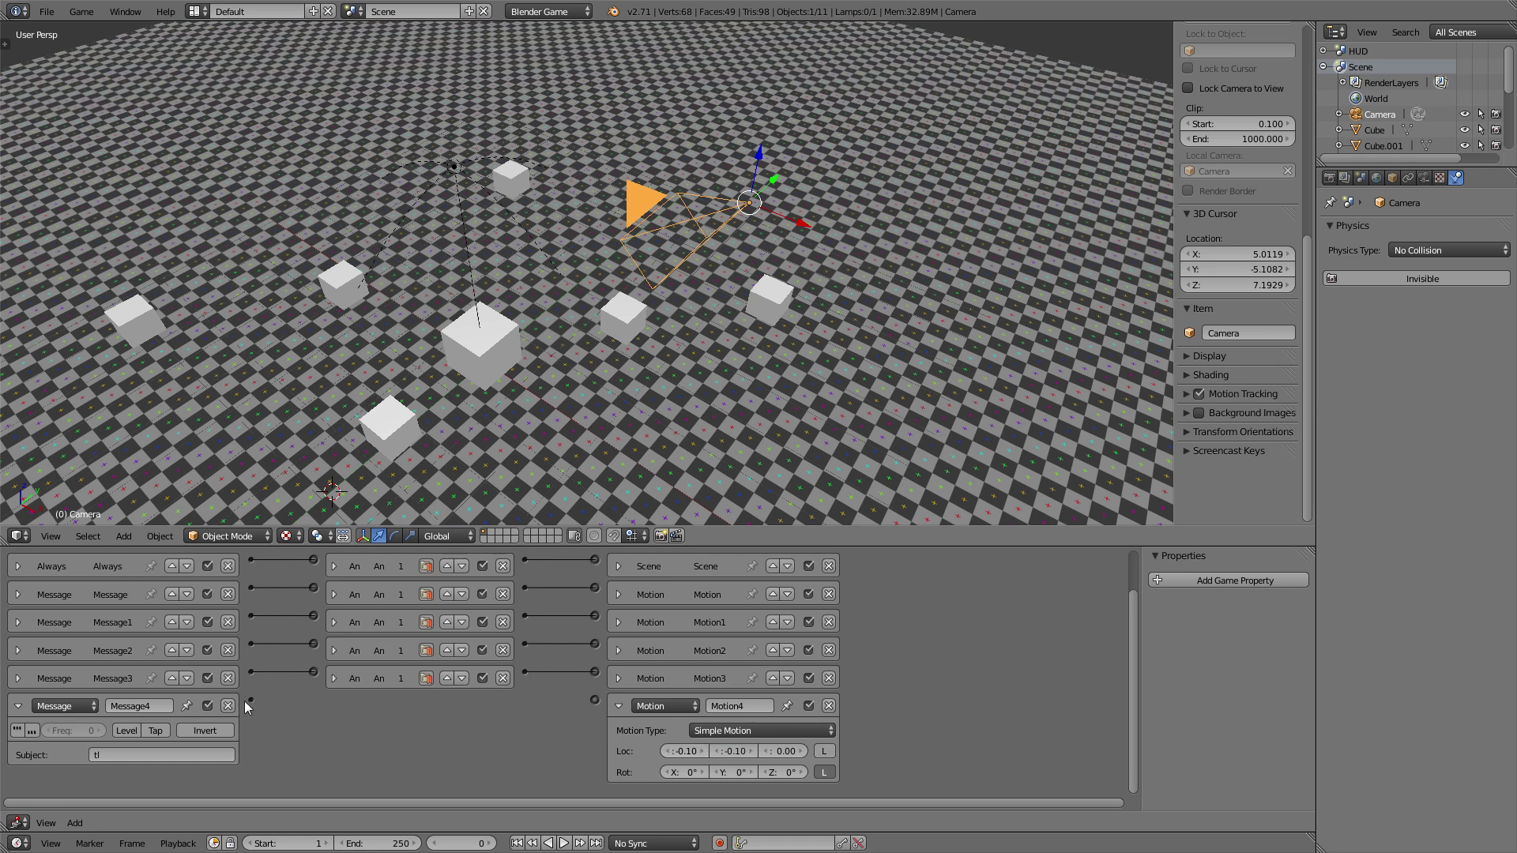
drag(596, 707, 595, 703)
key(KP_0)
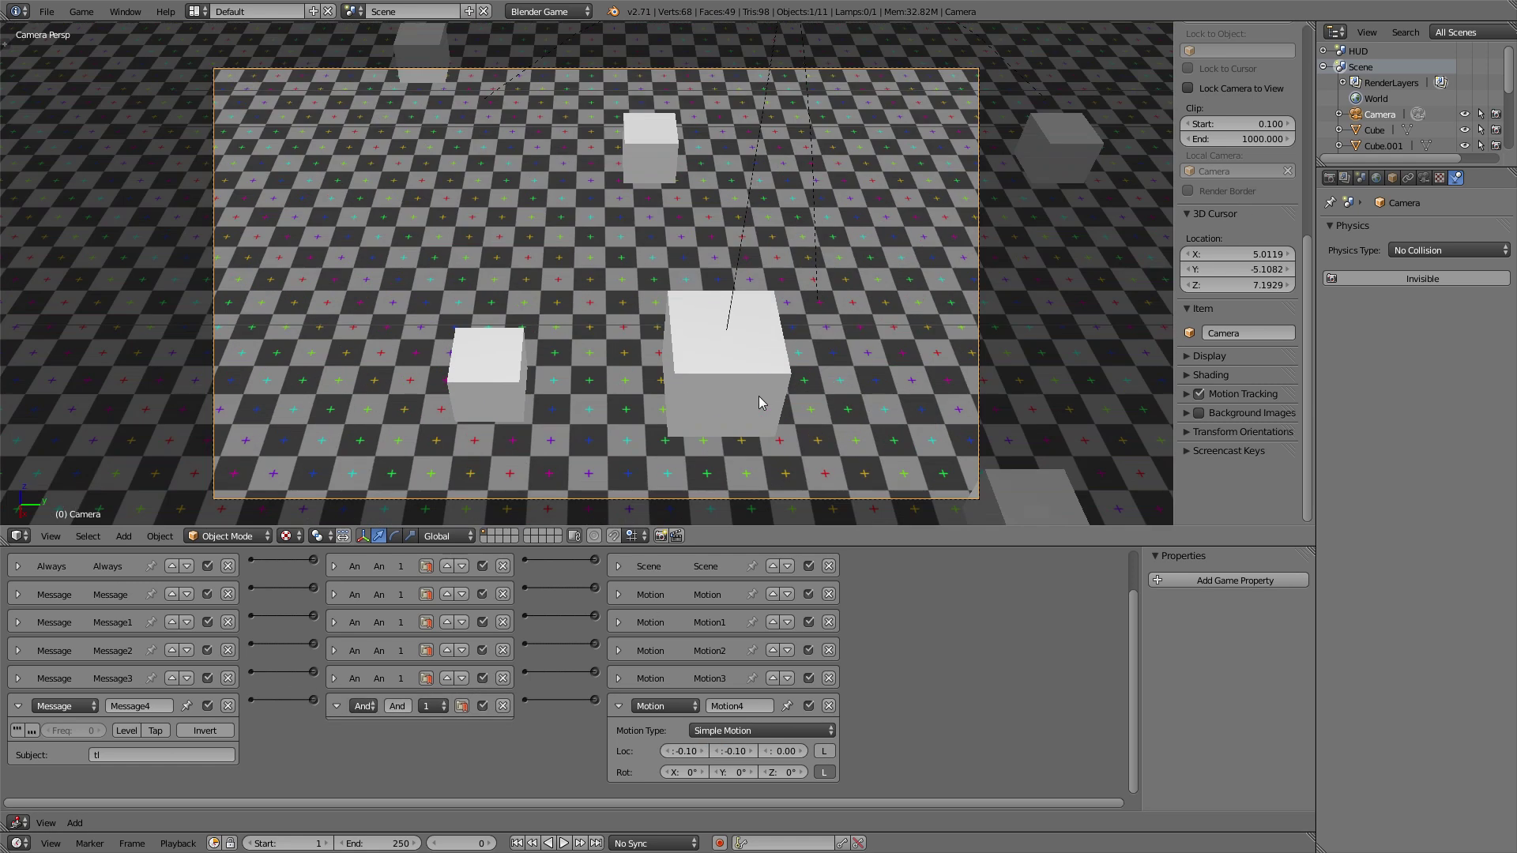
key(p)
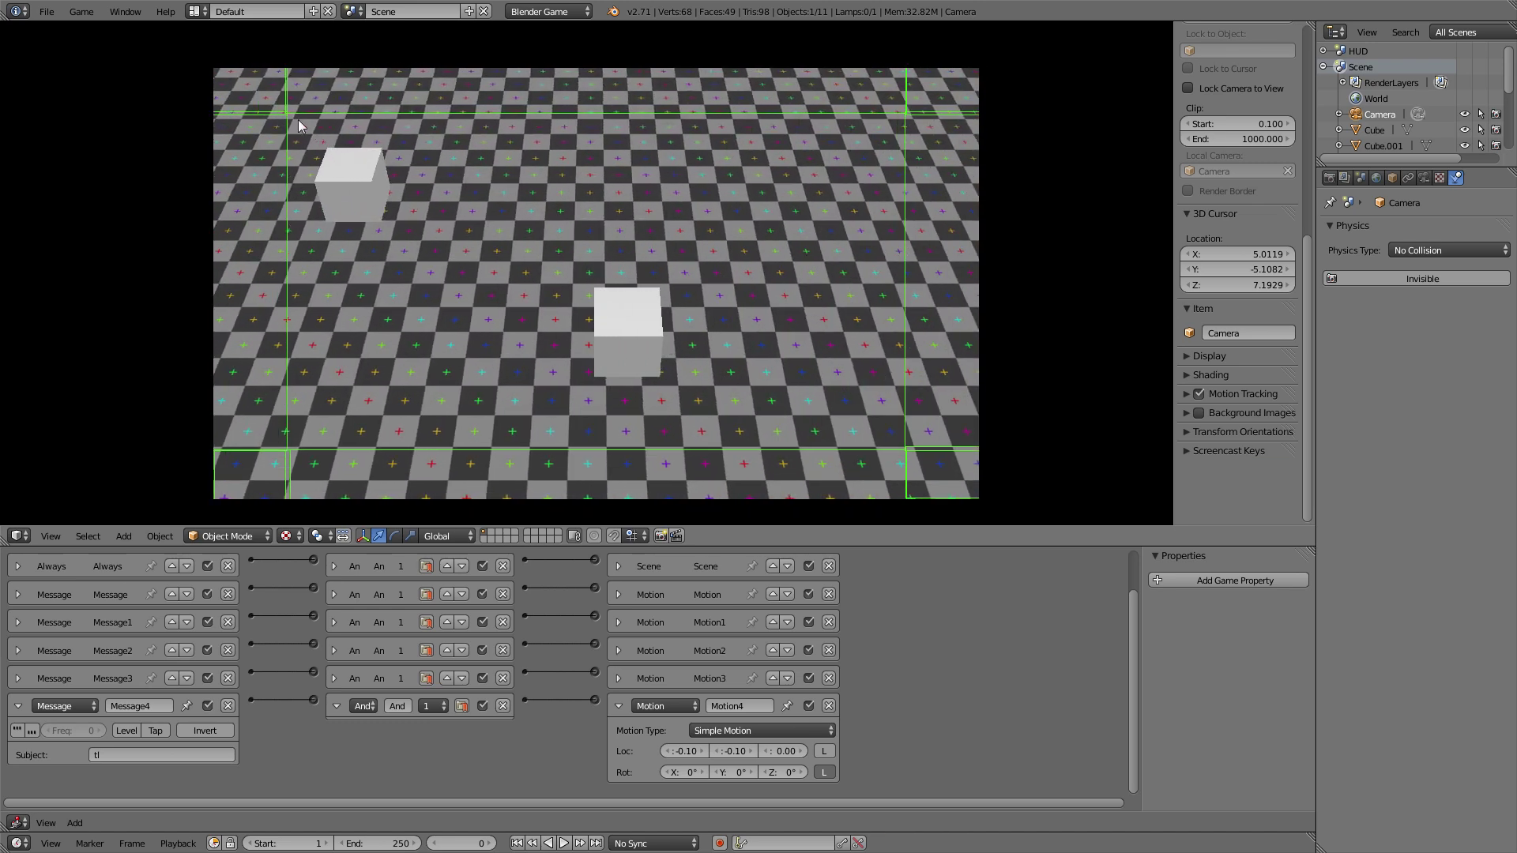
Stop the game, check the top-right corner plane's message in the HUD scene, then return to Scene.
key(Escape)
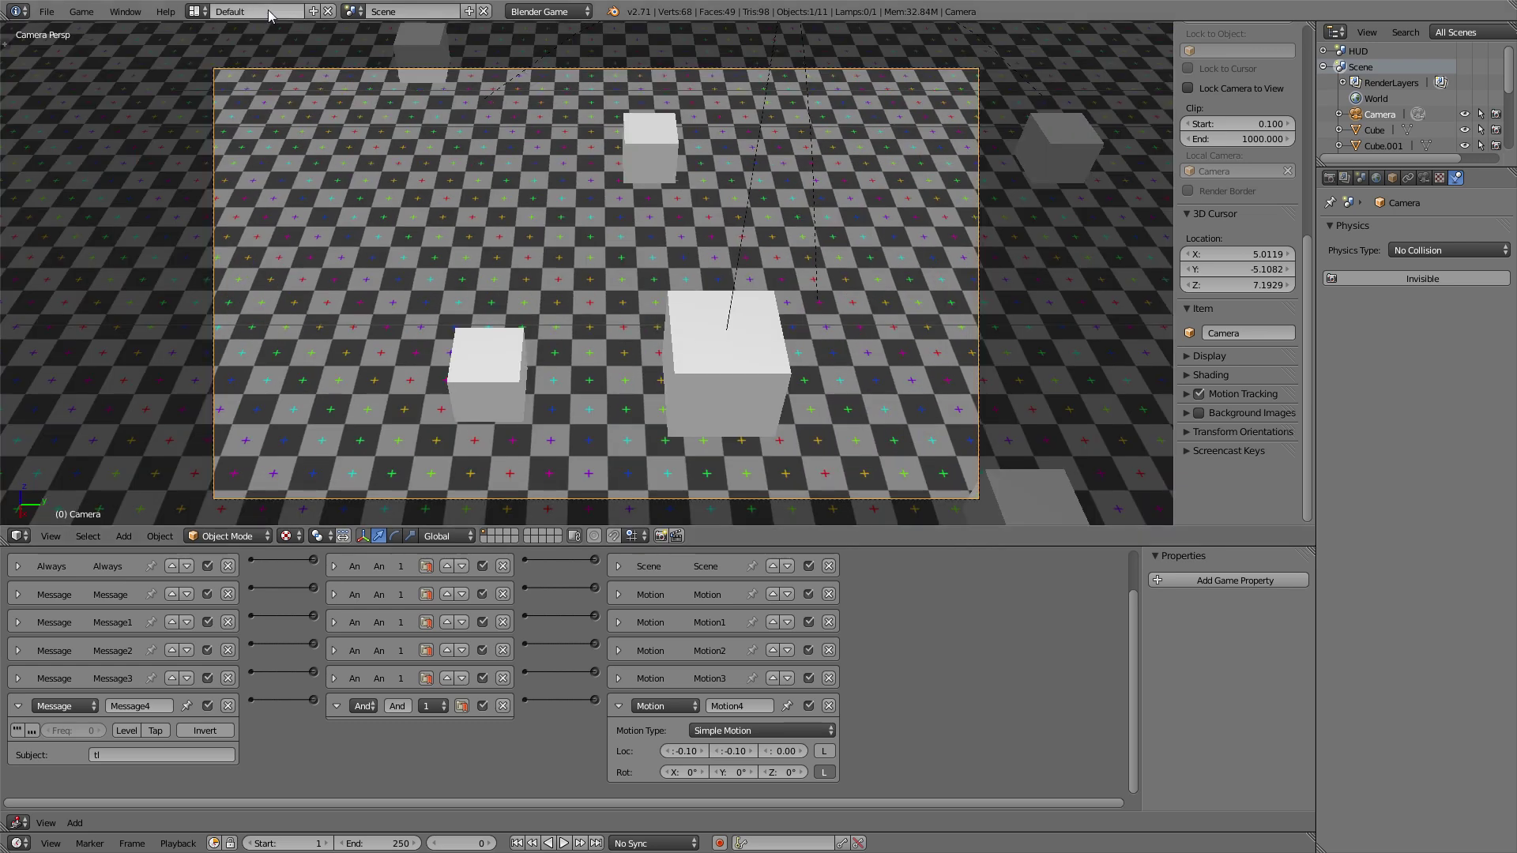
click(353, 10)
click(368, 41)
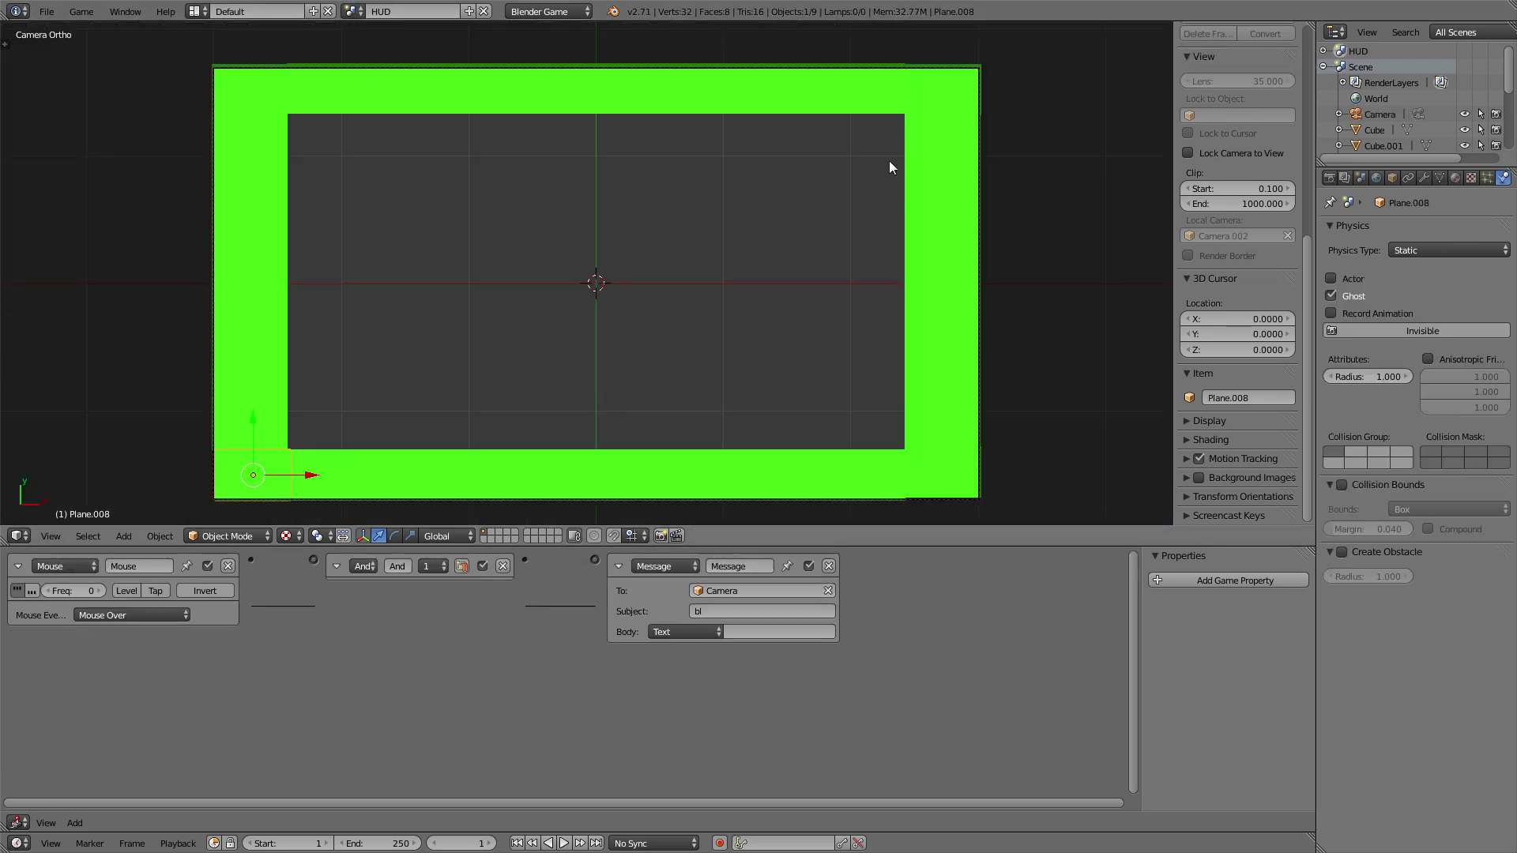
right_click(933, 99)
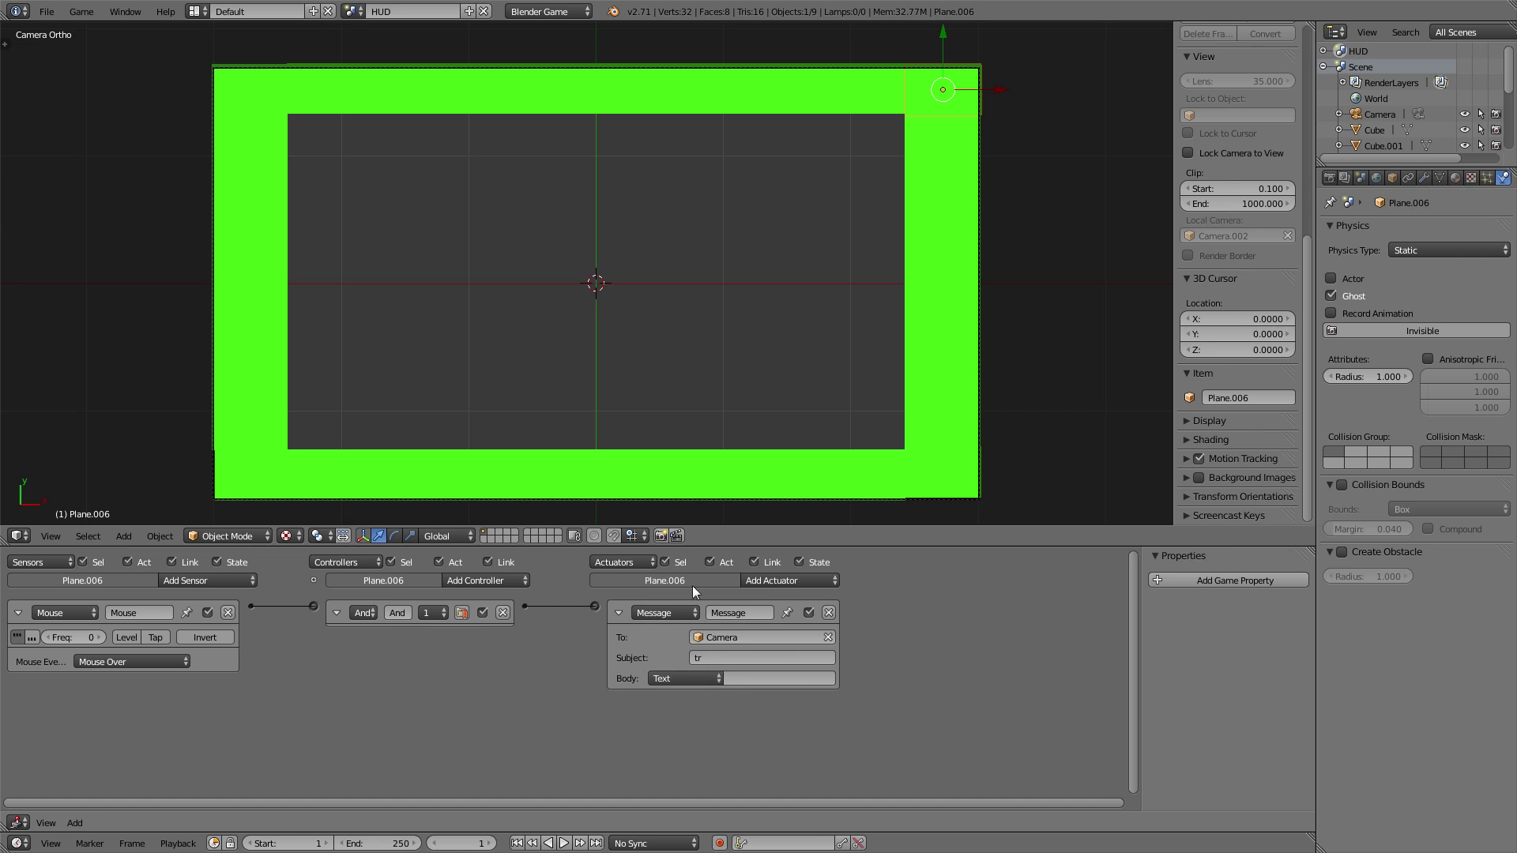
click(353, 10)
click(368, 52)
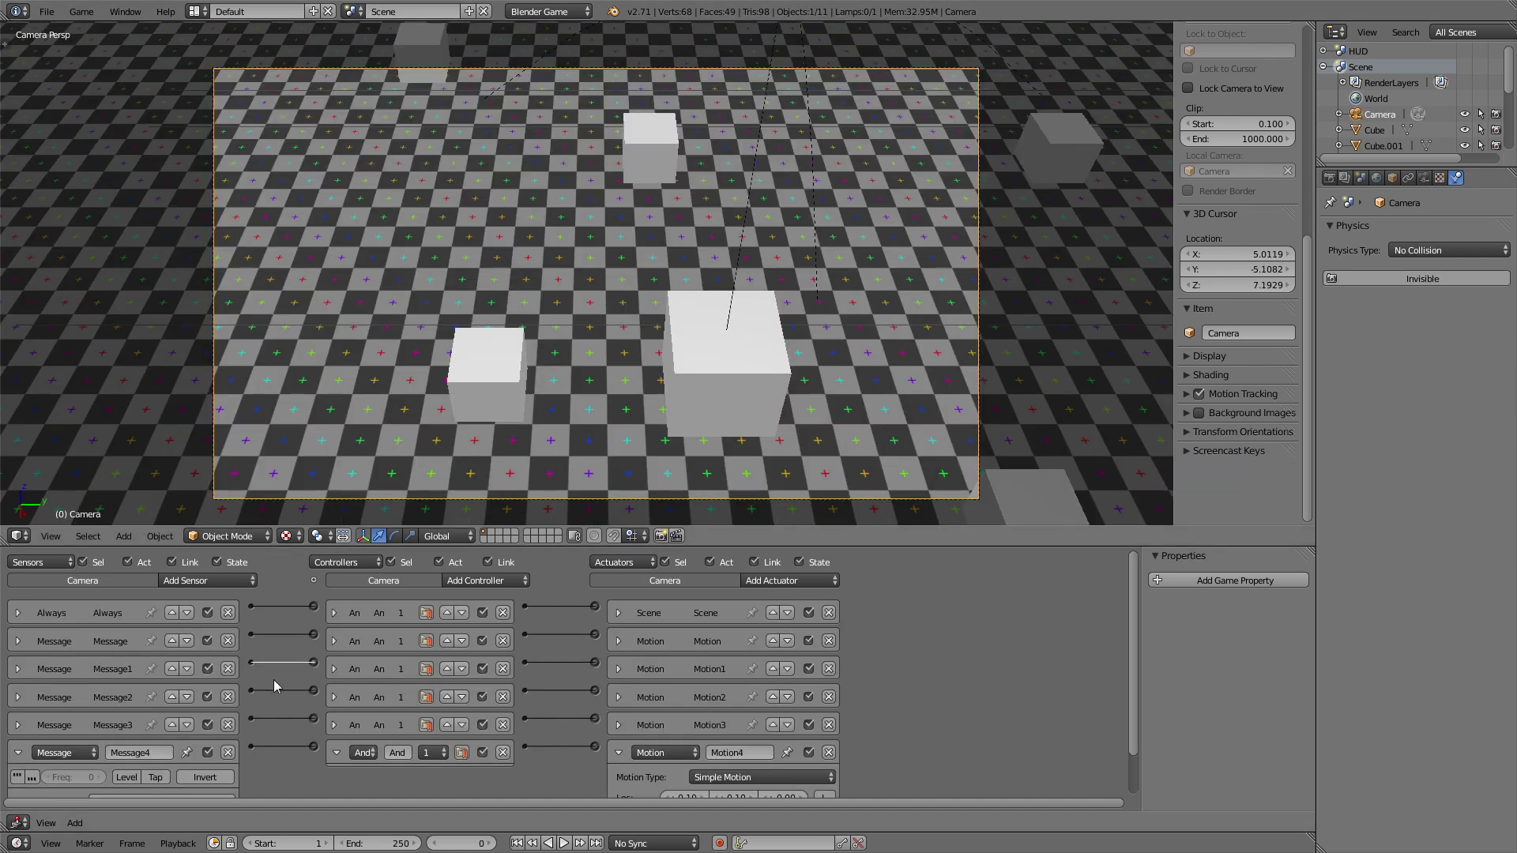
Add a 'tr' Message sensor and a Motion actuator moving -0.10 on X and 0.10 on Y.
click(18, 752)
click(208, 579)
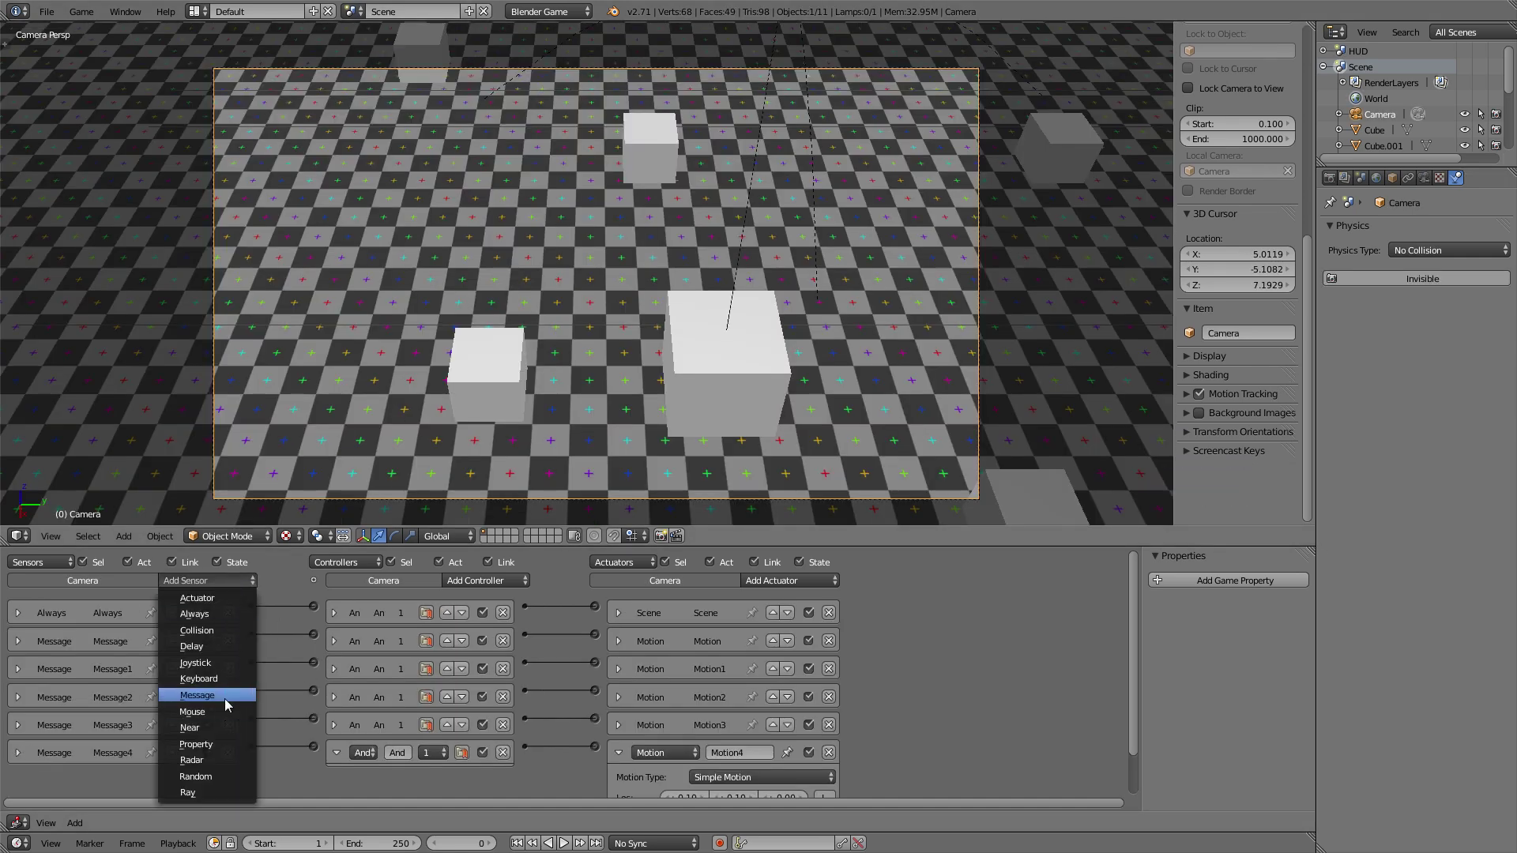
click(210, 694)
scroll(211, 681, down, 2)
scroll(877, 591, up, 2)
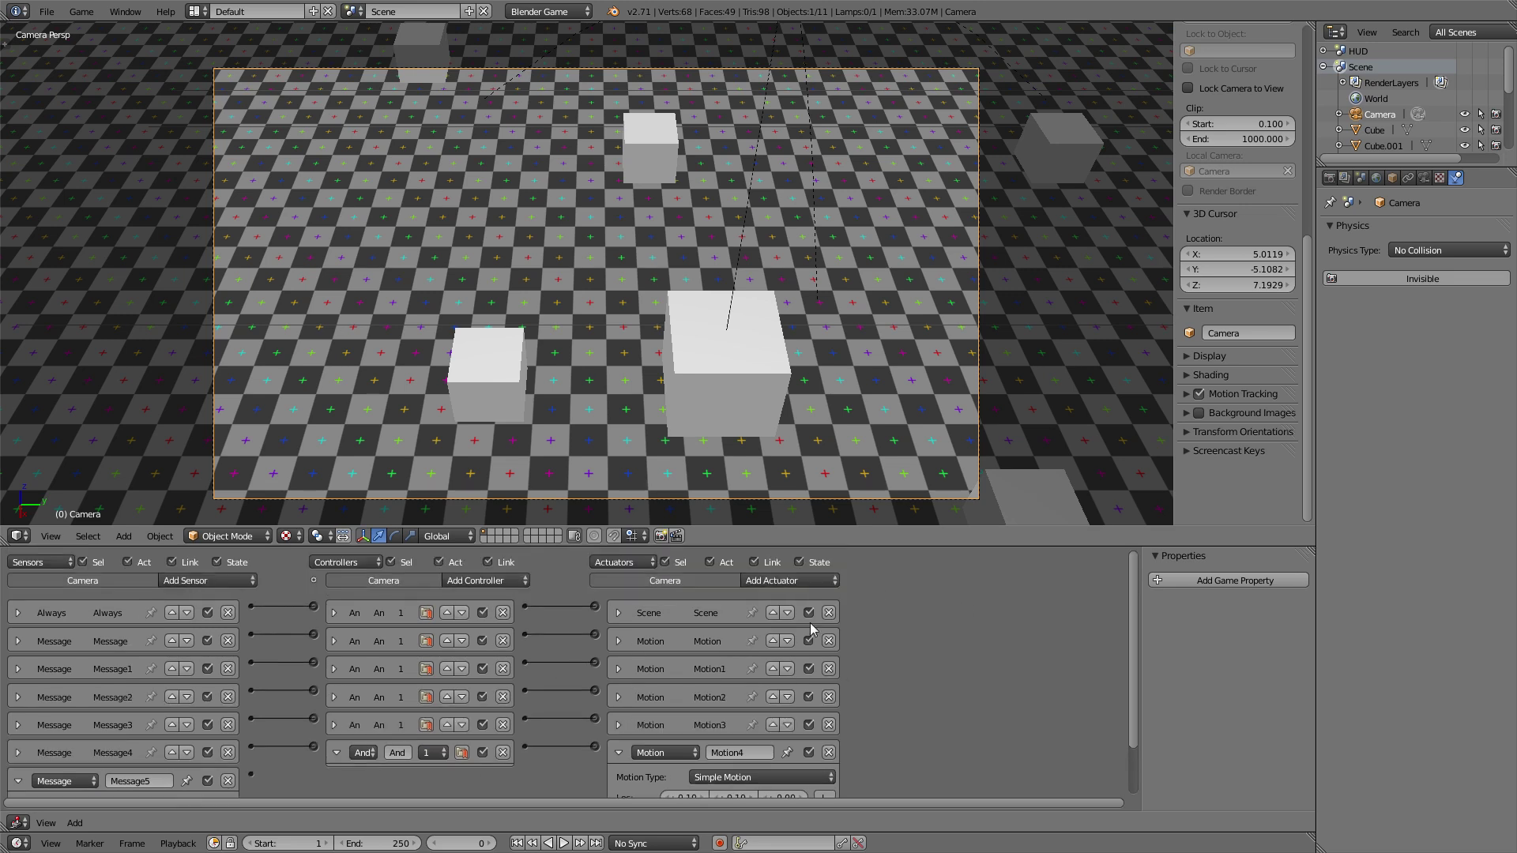
click(790, 580)
click(802, 468)
scroll(951, 795, down, 5)
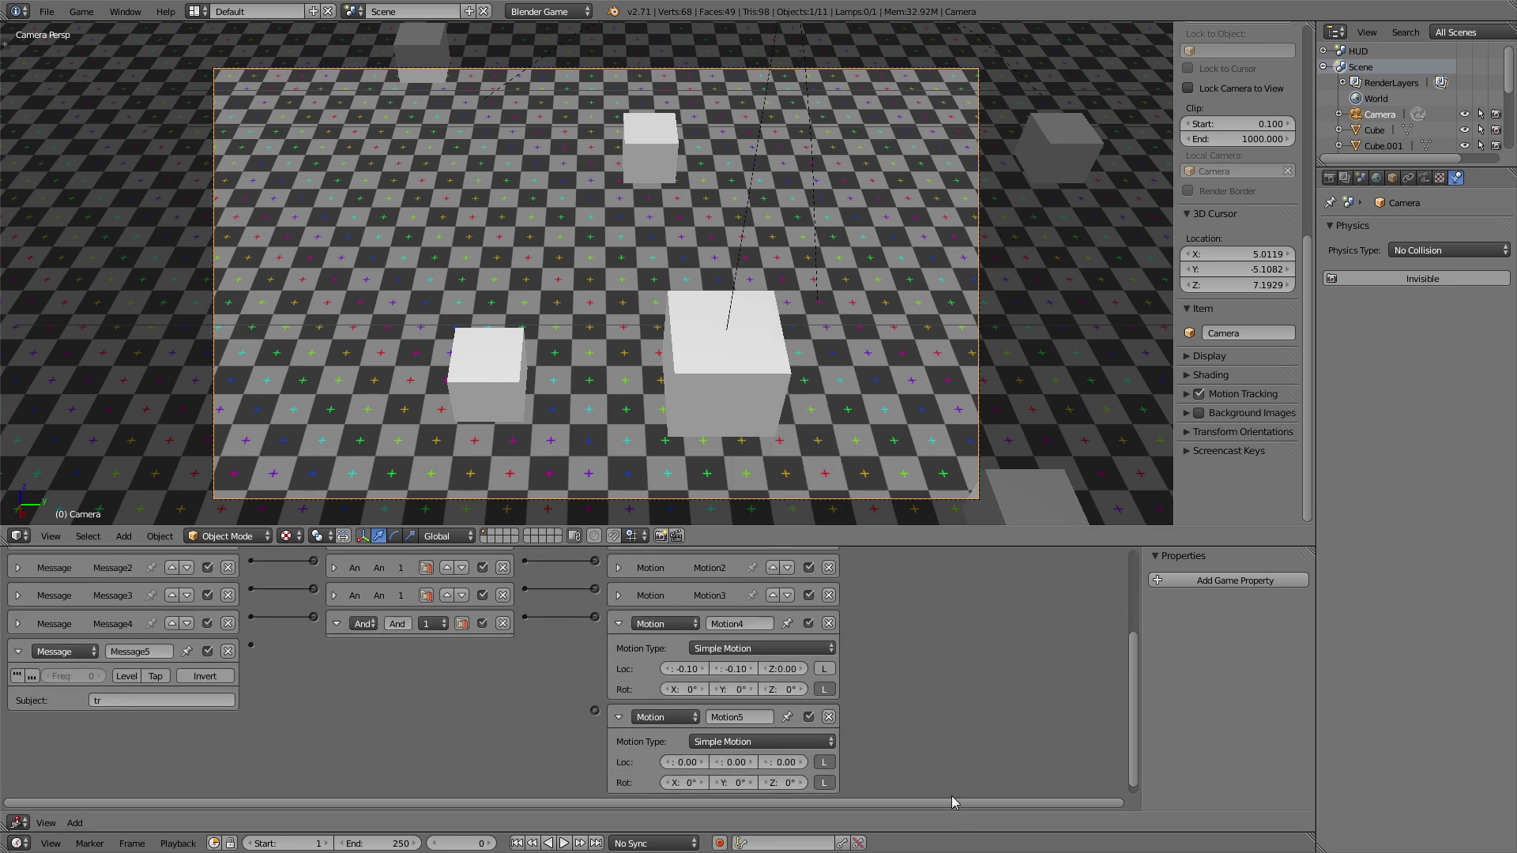
middle_drag(726, 395, 752, 320)
scroll(752, 321, down, 3)
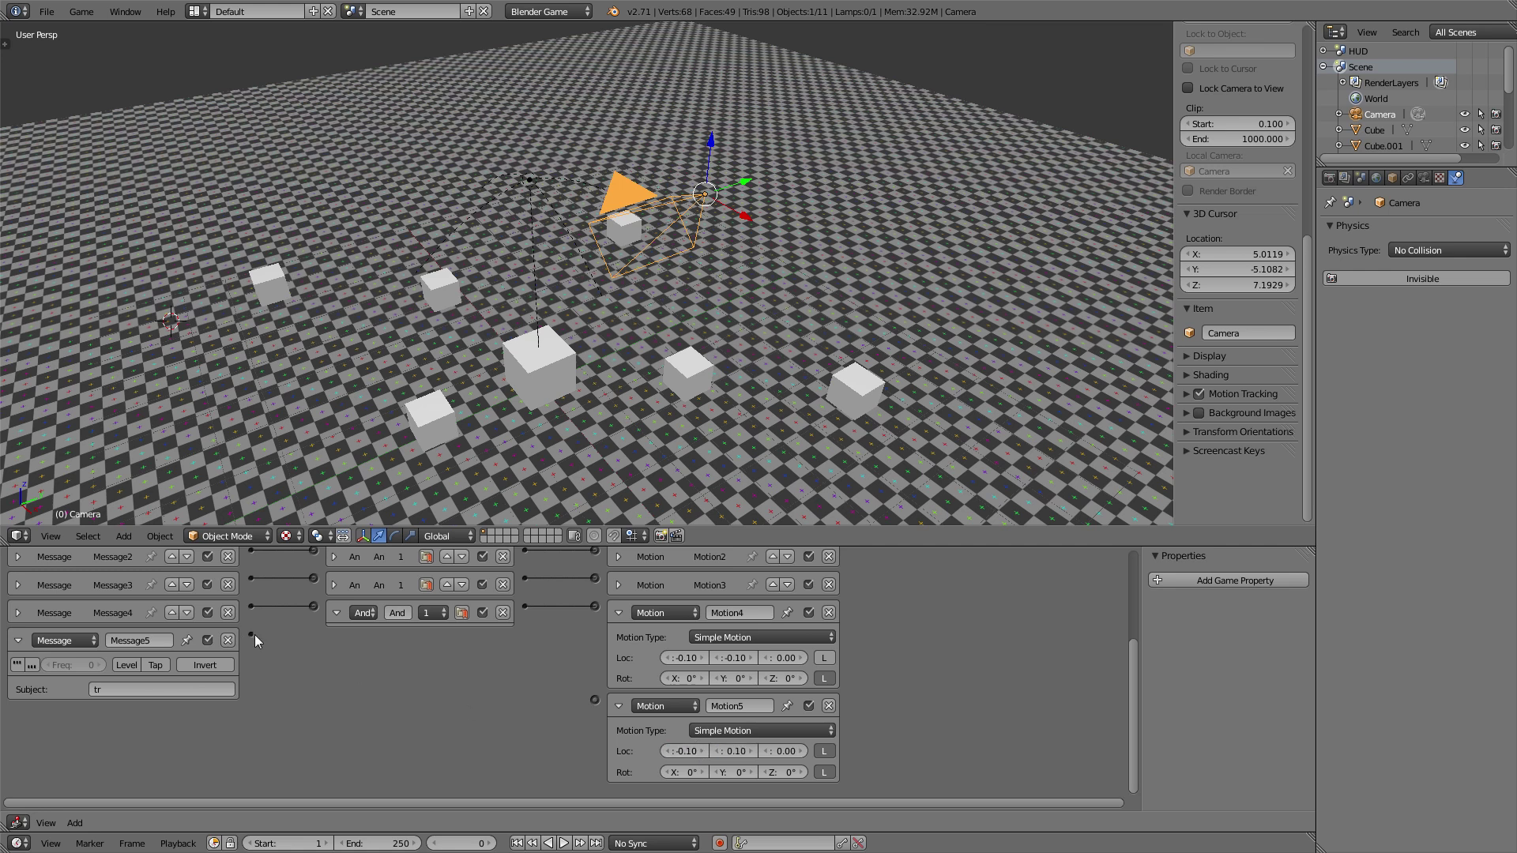
Link Message5 to Motion5 and collapse the Motion5, Motion4 and Message5 panels.
drag(573, 694, 595, 699)
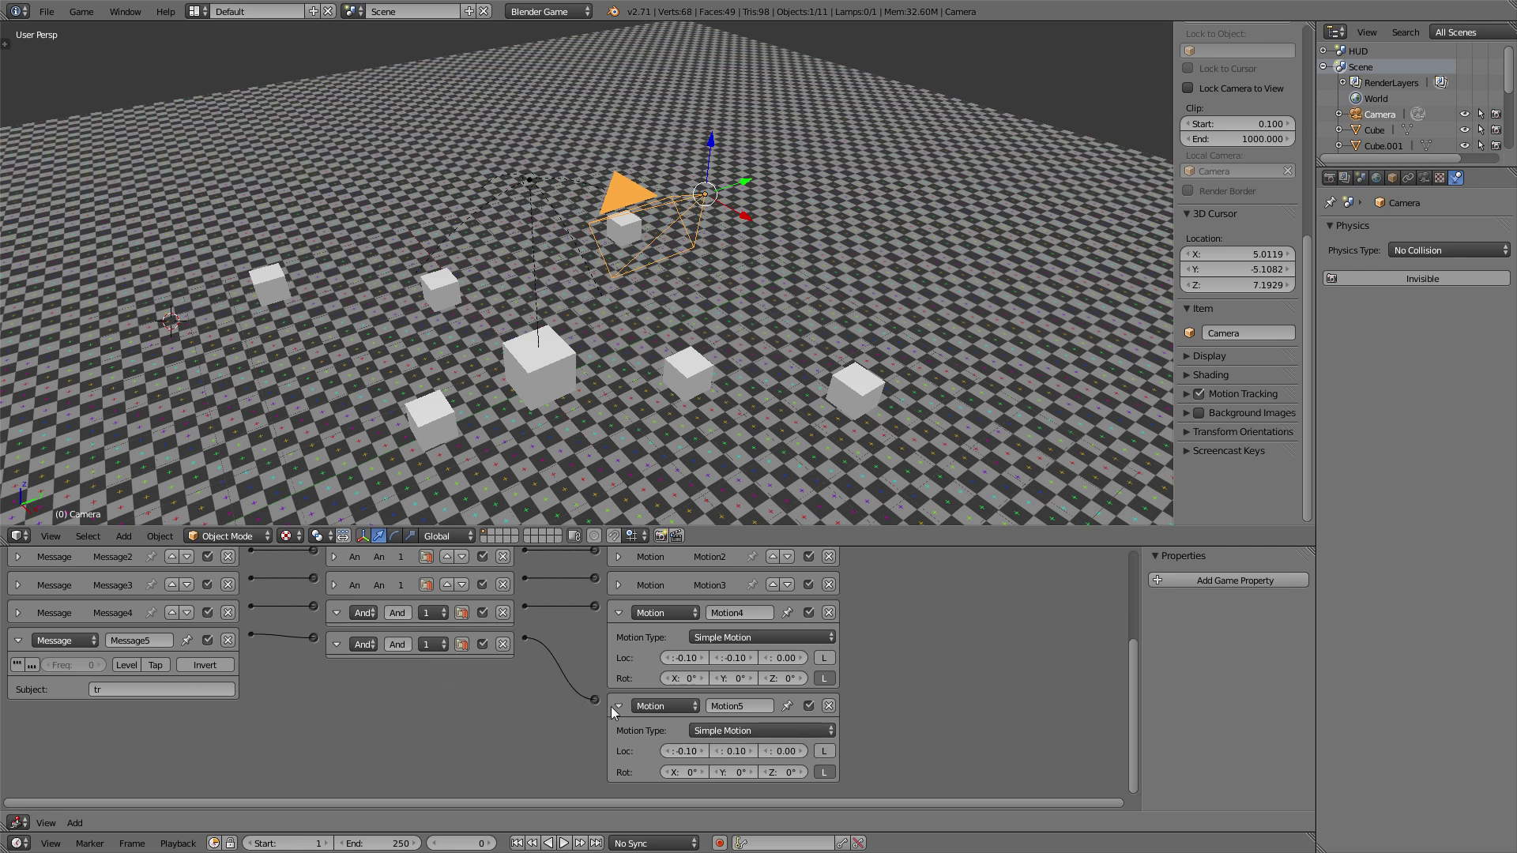
click(621, 704)
click(620, 679)
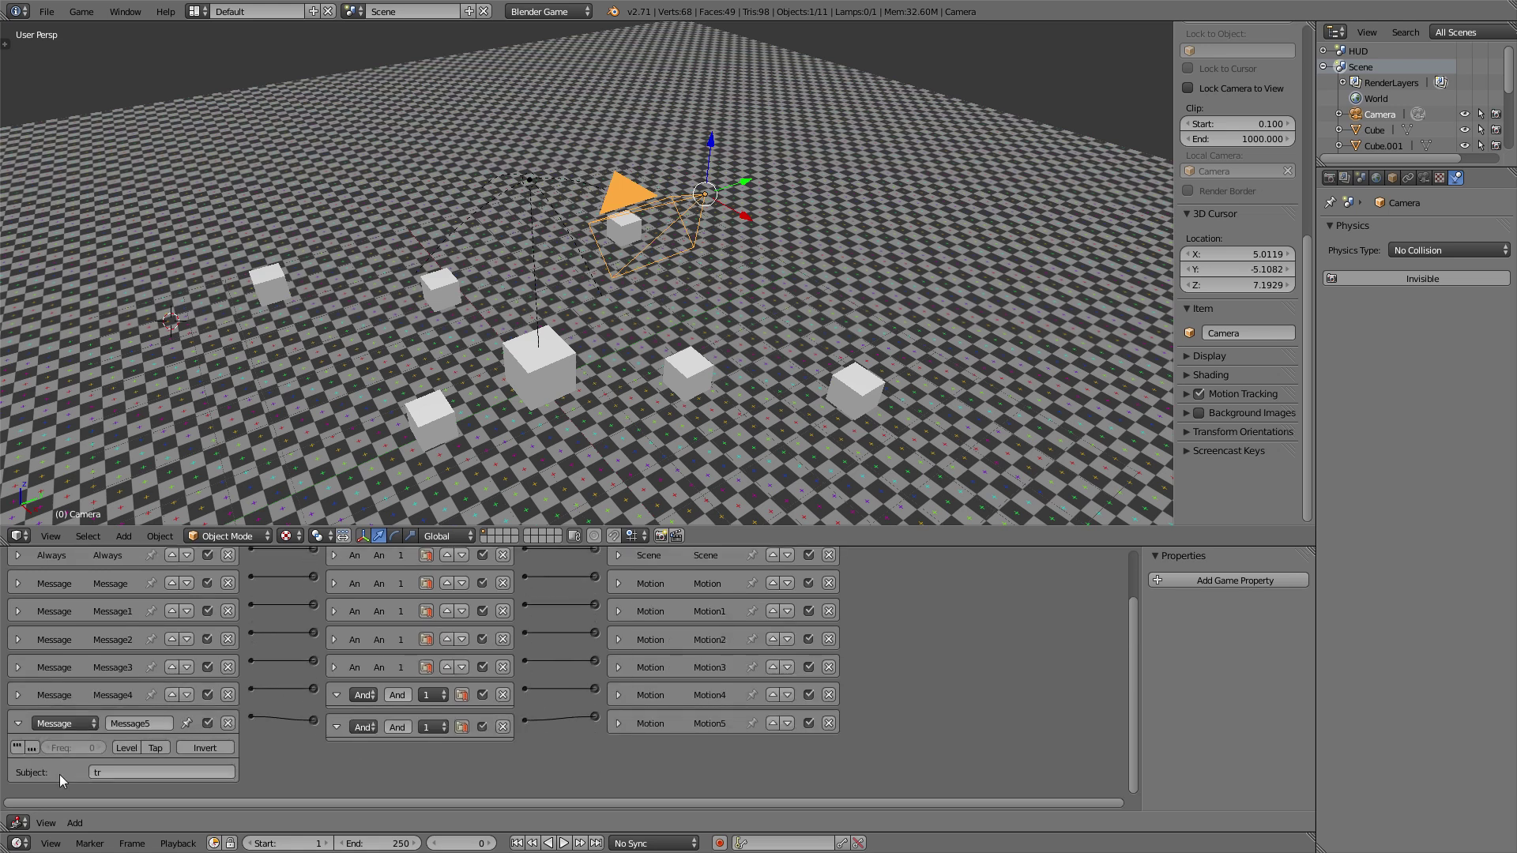
click(17, 723)
click(229, 561)
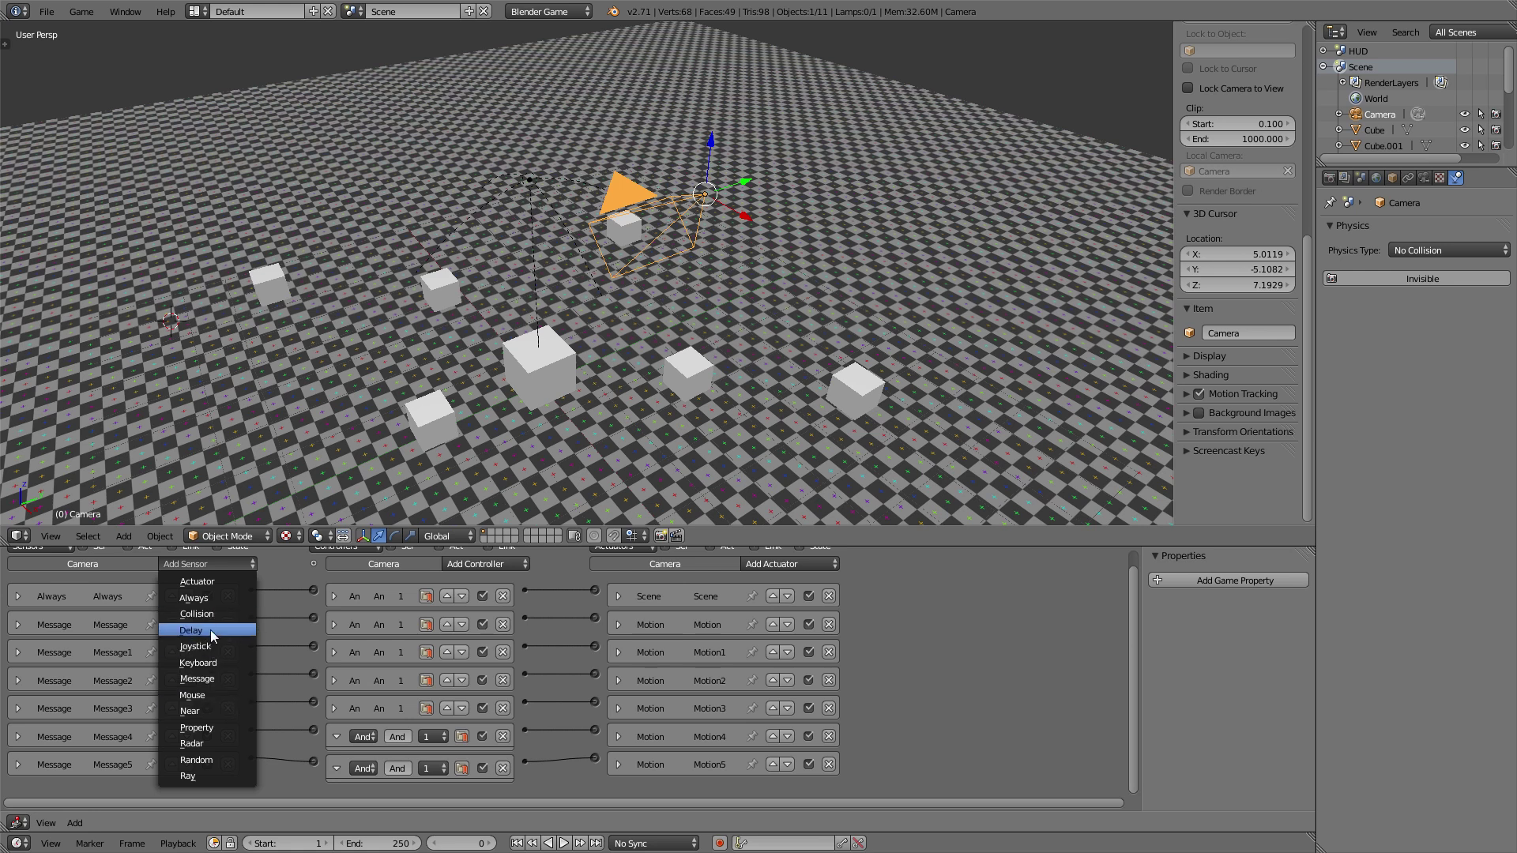
Add a 'br' Message sensor driving a Motion6 actuator moving 0.10 on X and Y.
click(212, 678)
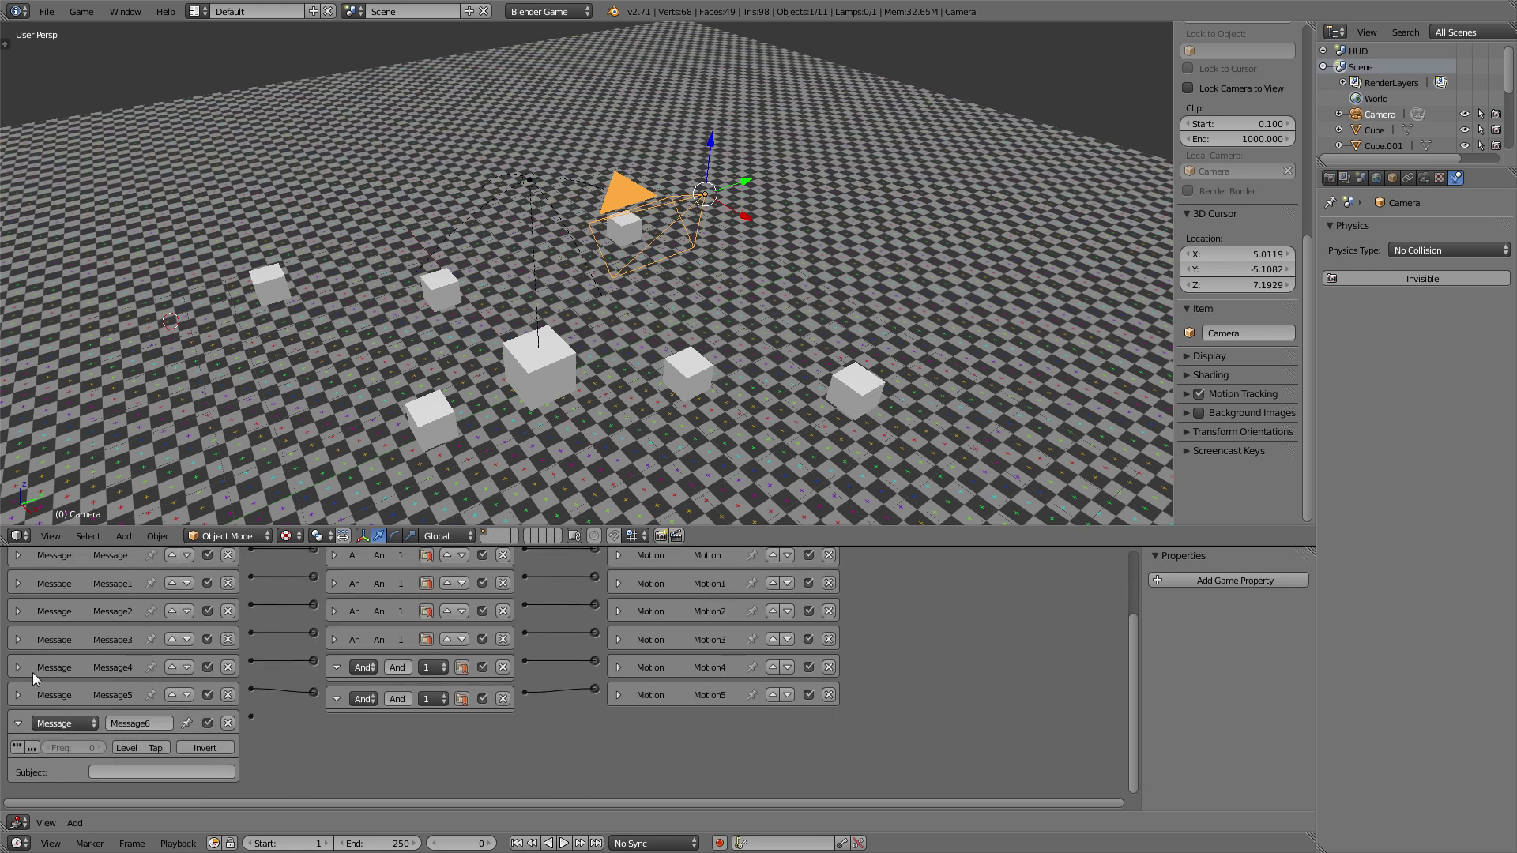
click(21, 696)
click(19, 697)
scroll(293, 771, up, 3)
click(807, 569)
click(821, 702)
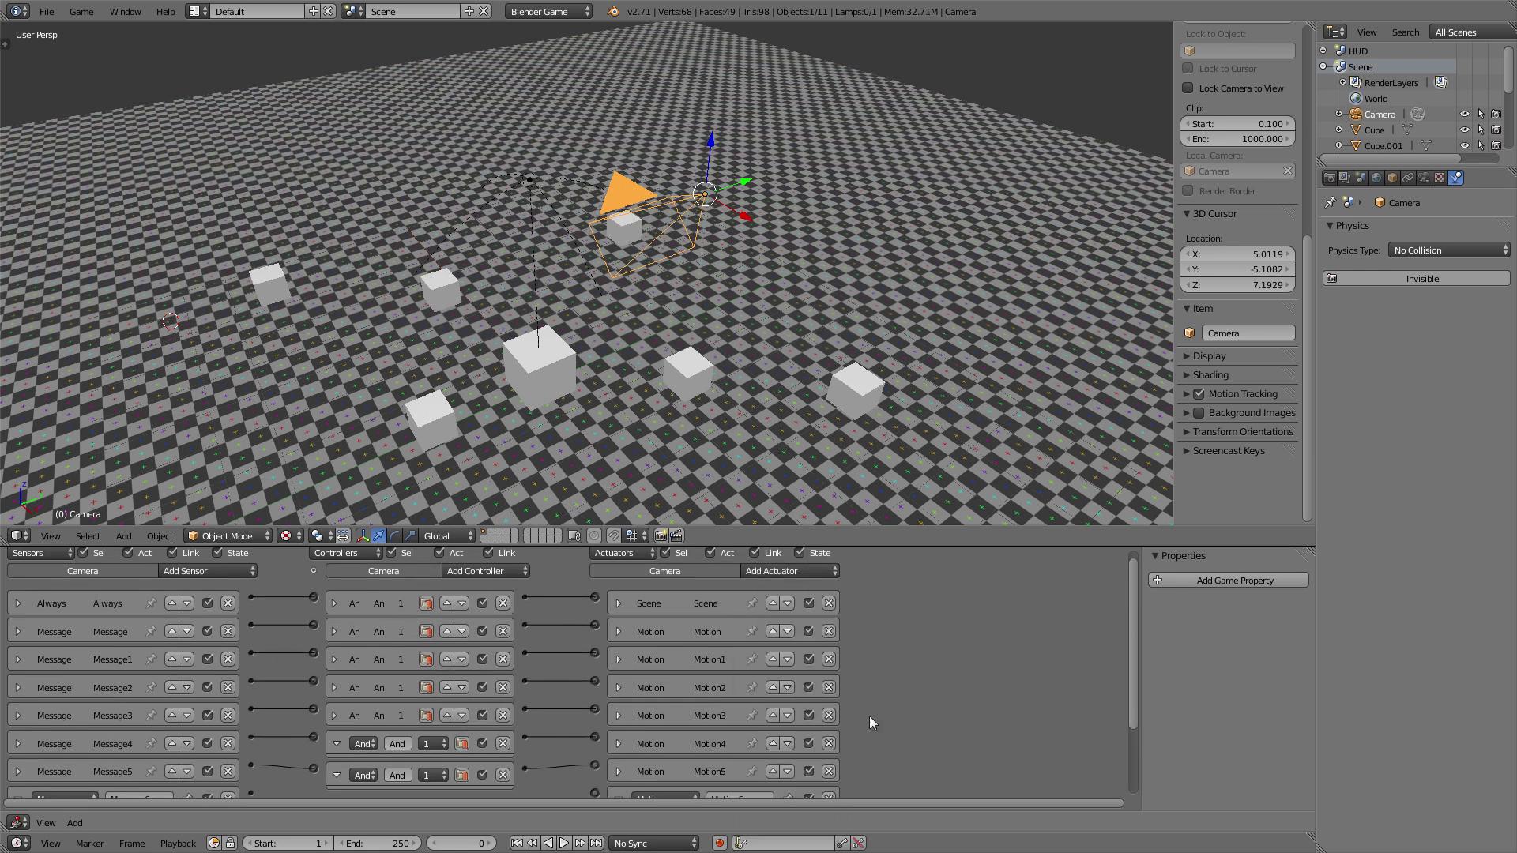
scroll(869, 716, down, 3)
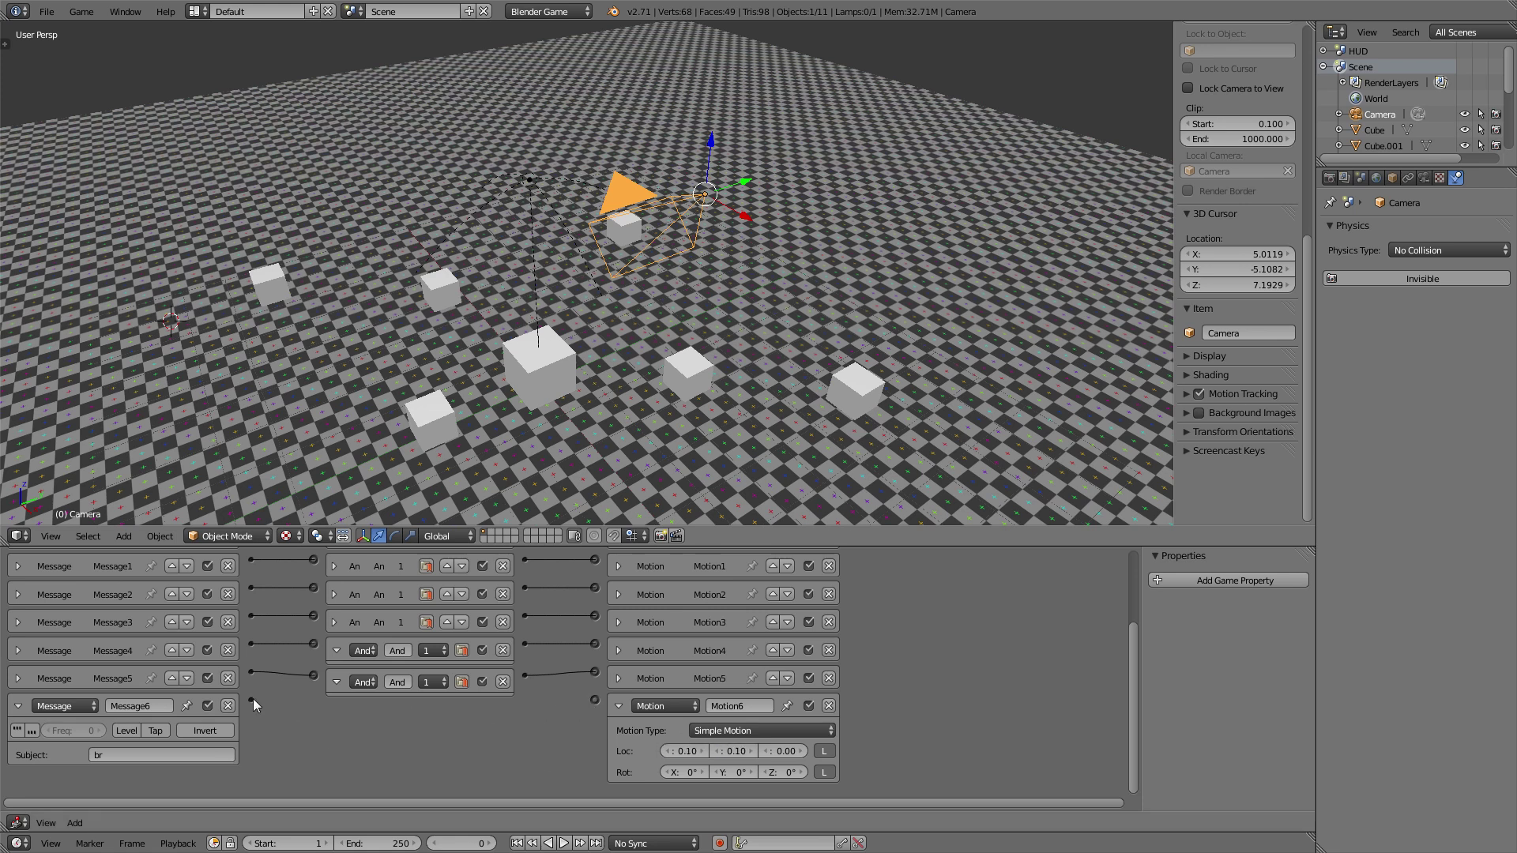
drag(253, 698, 594, 700)
middle_drag(265, 609, 235, 575)
Add a 'bl' Message sensor driving a Motion7 actuator moving 0.10 on X and -0.10 on Y.
click(236, 571)
click(196, 685)
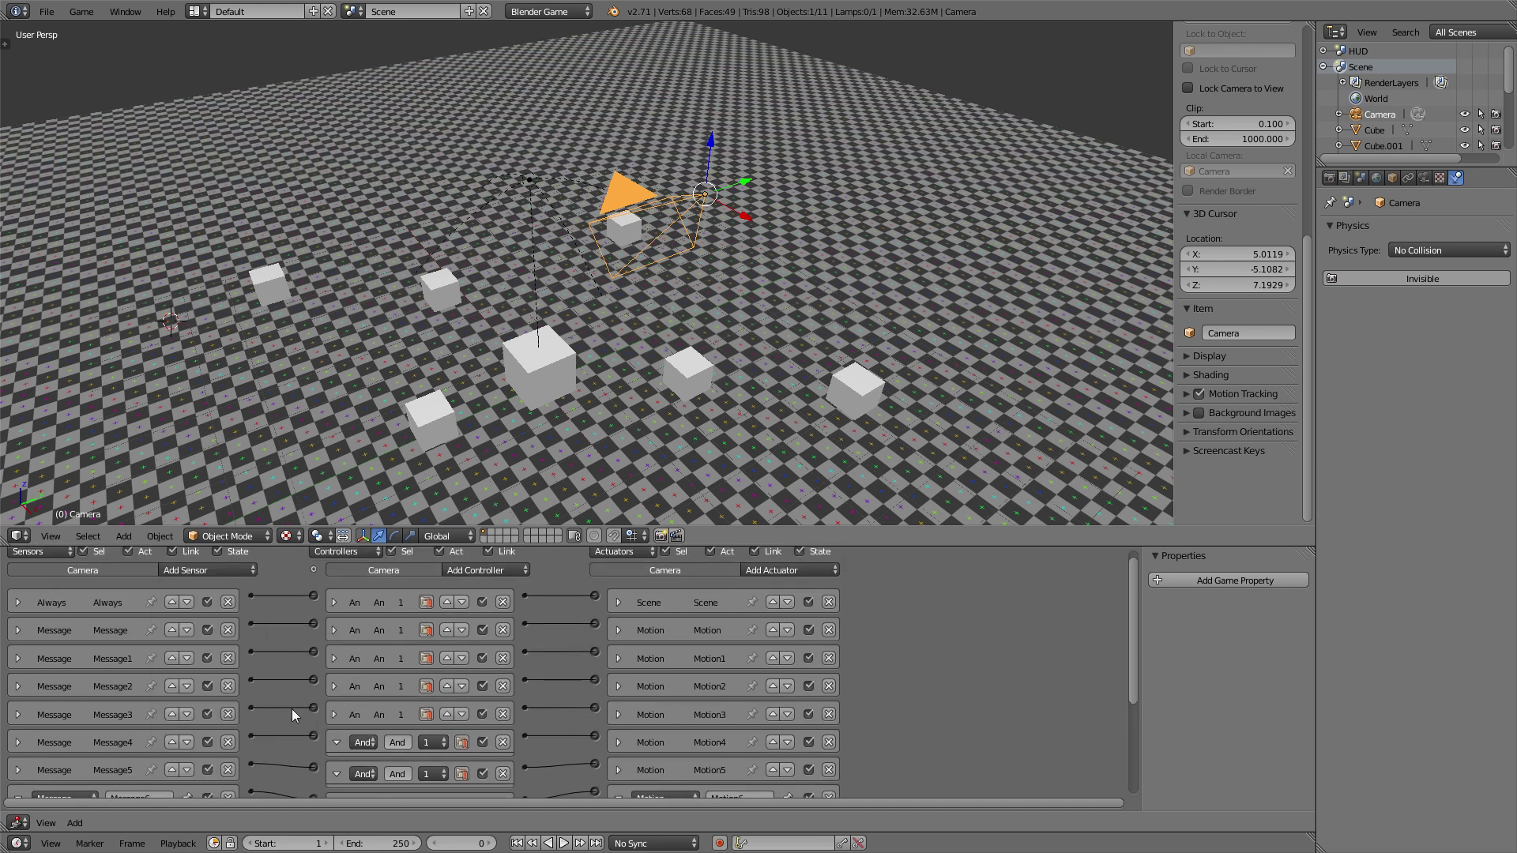
scroll(291, 709, down, 5)
click(134, 772)
text(bl)
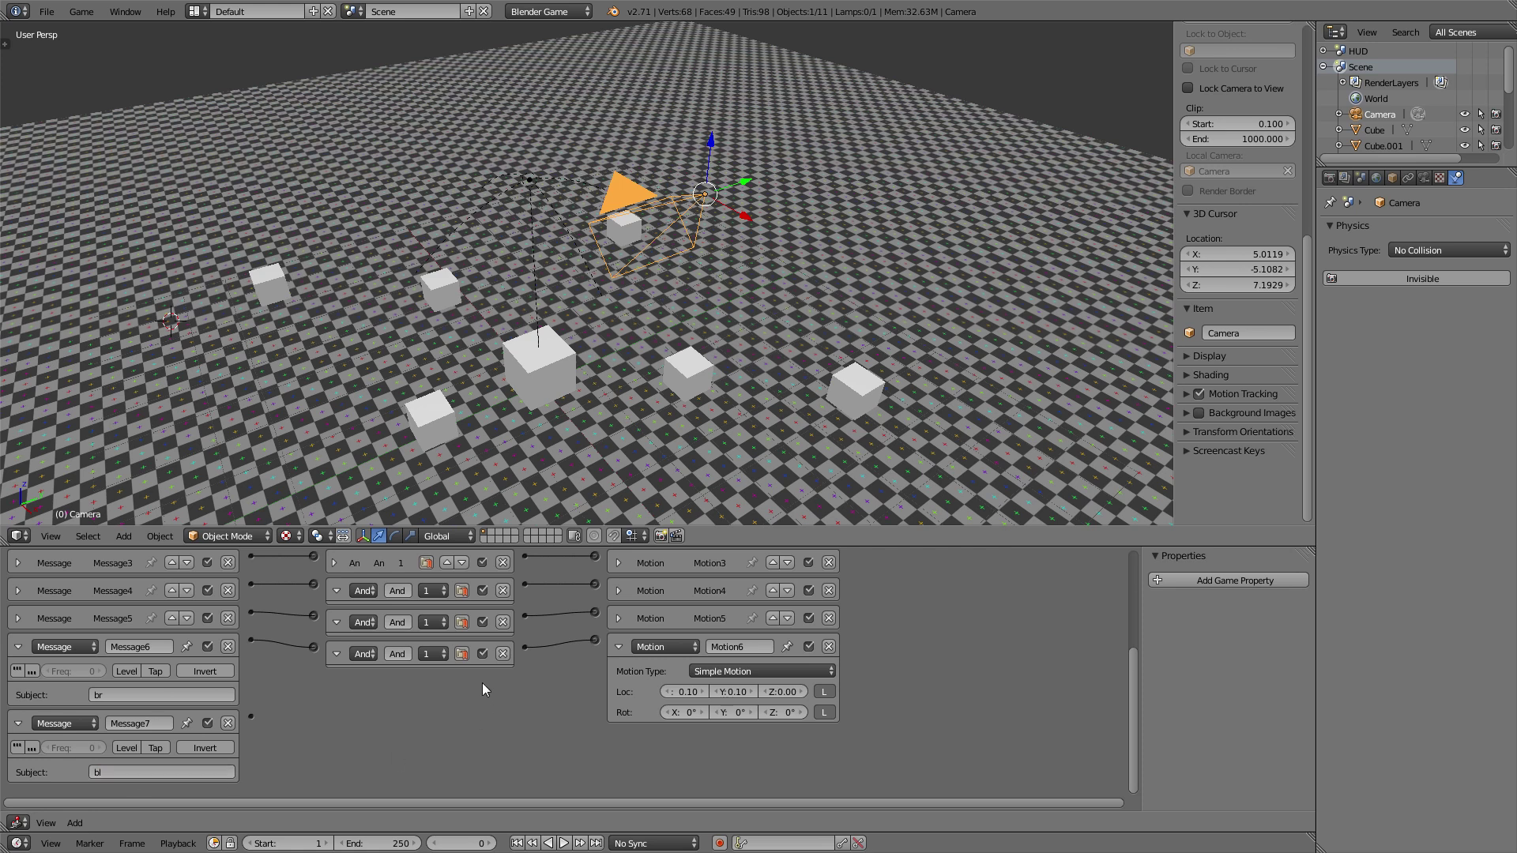
scroll(482, 683, up, 5)
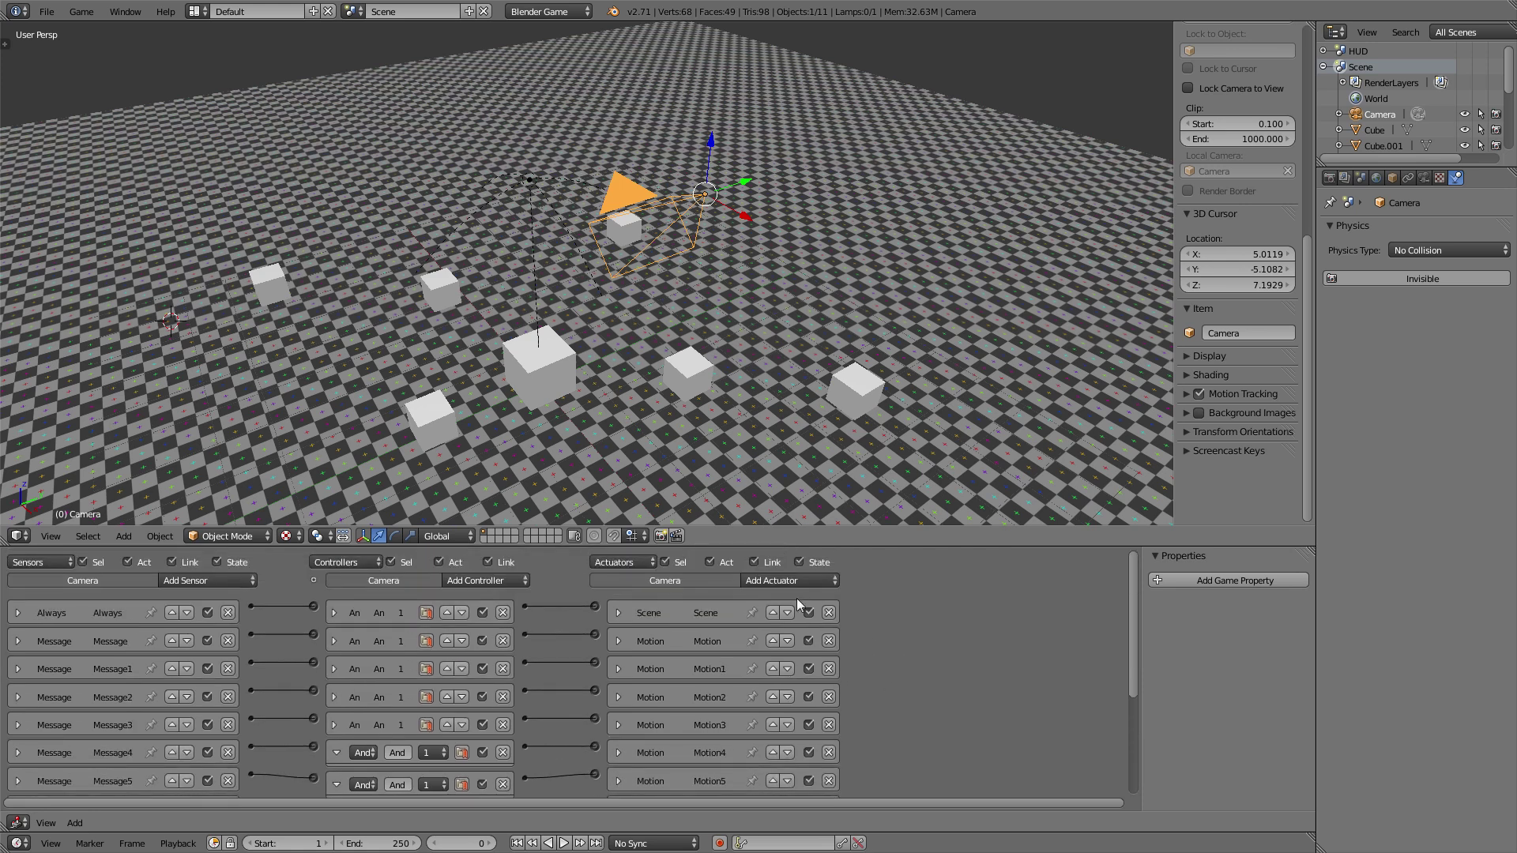
click(790, 581)
click(801, 449)
scroll(801, 711, down, 5)
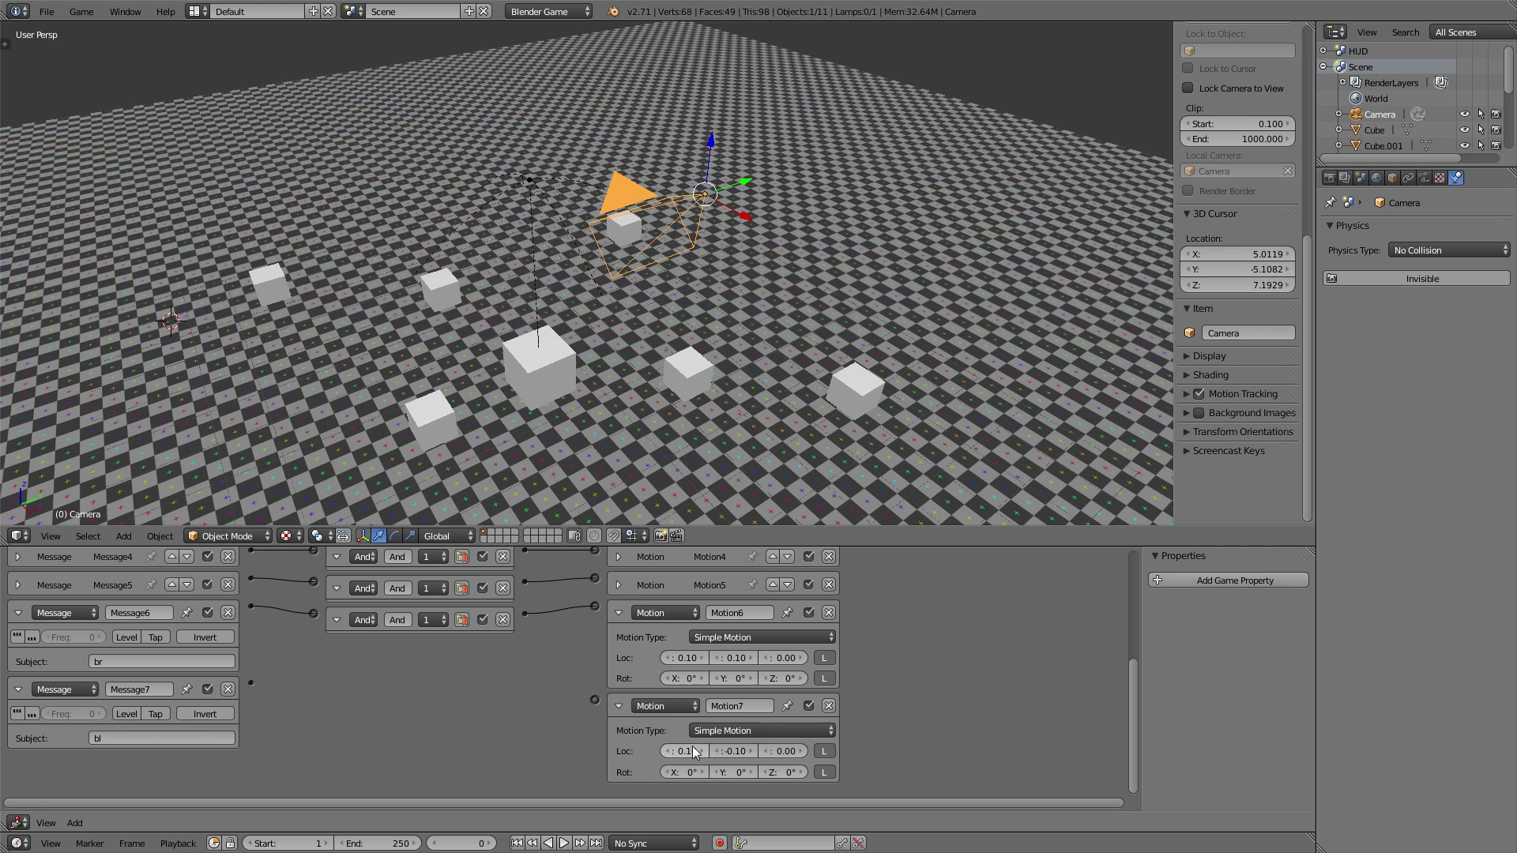
key(KP_0)
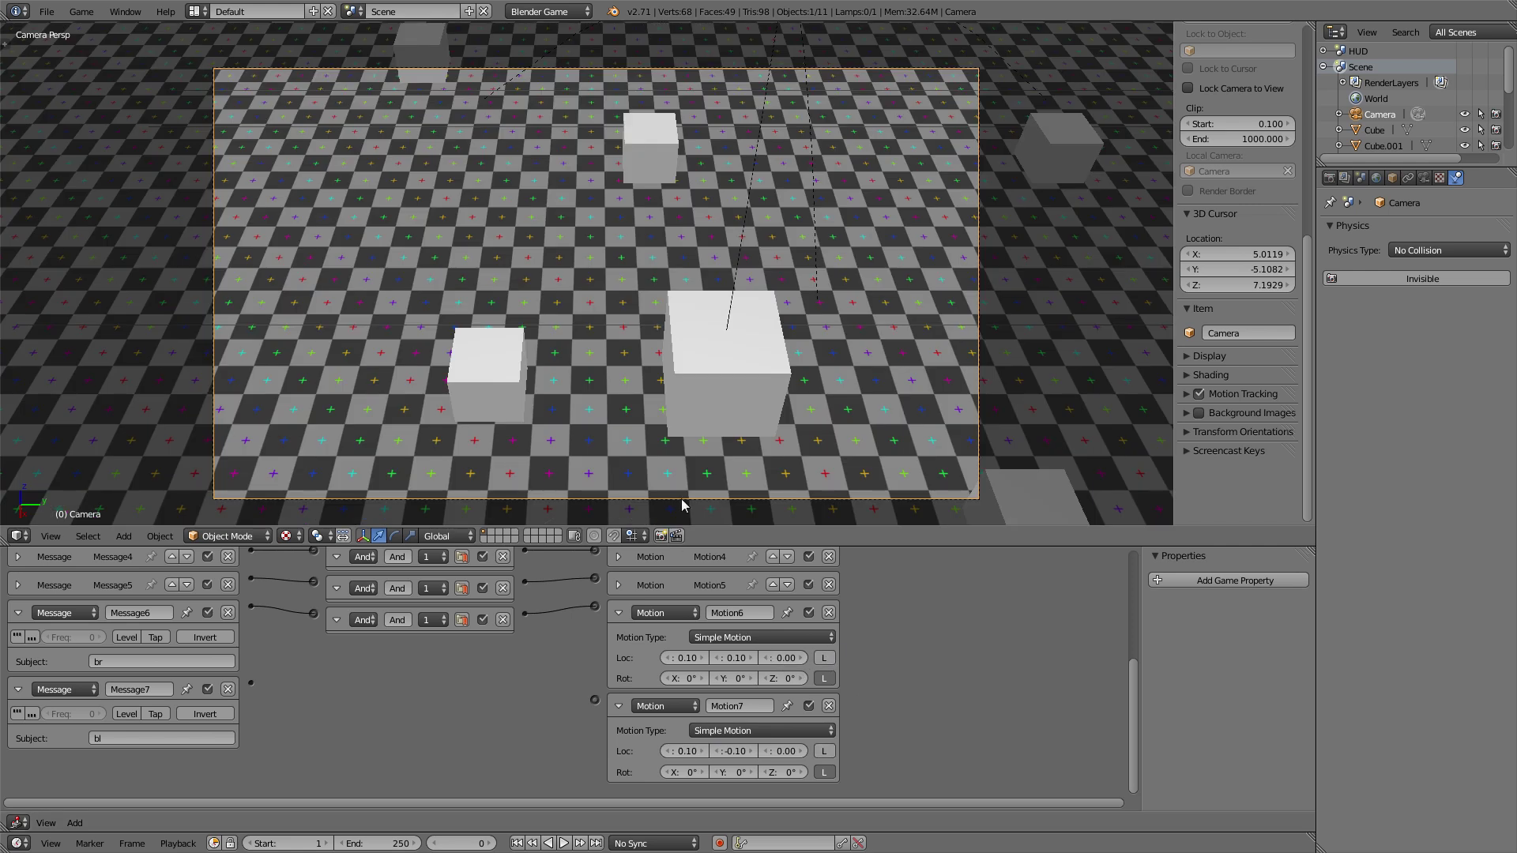
drag(594, 706, 594, 701)
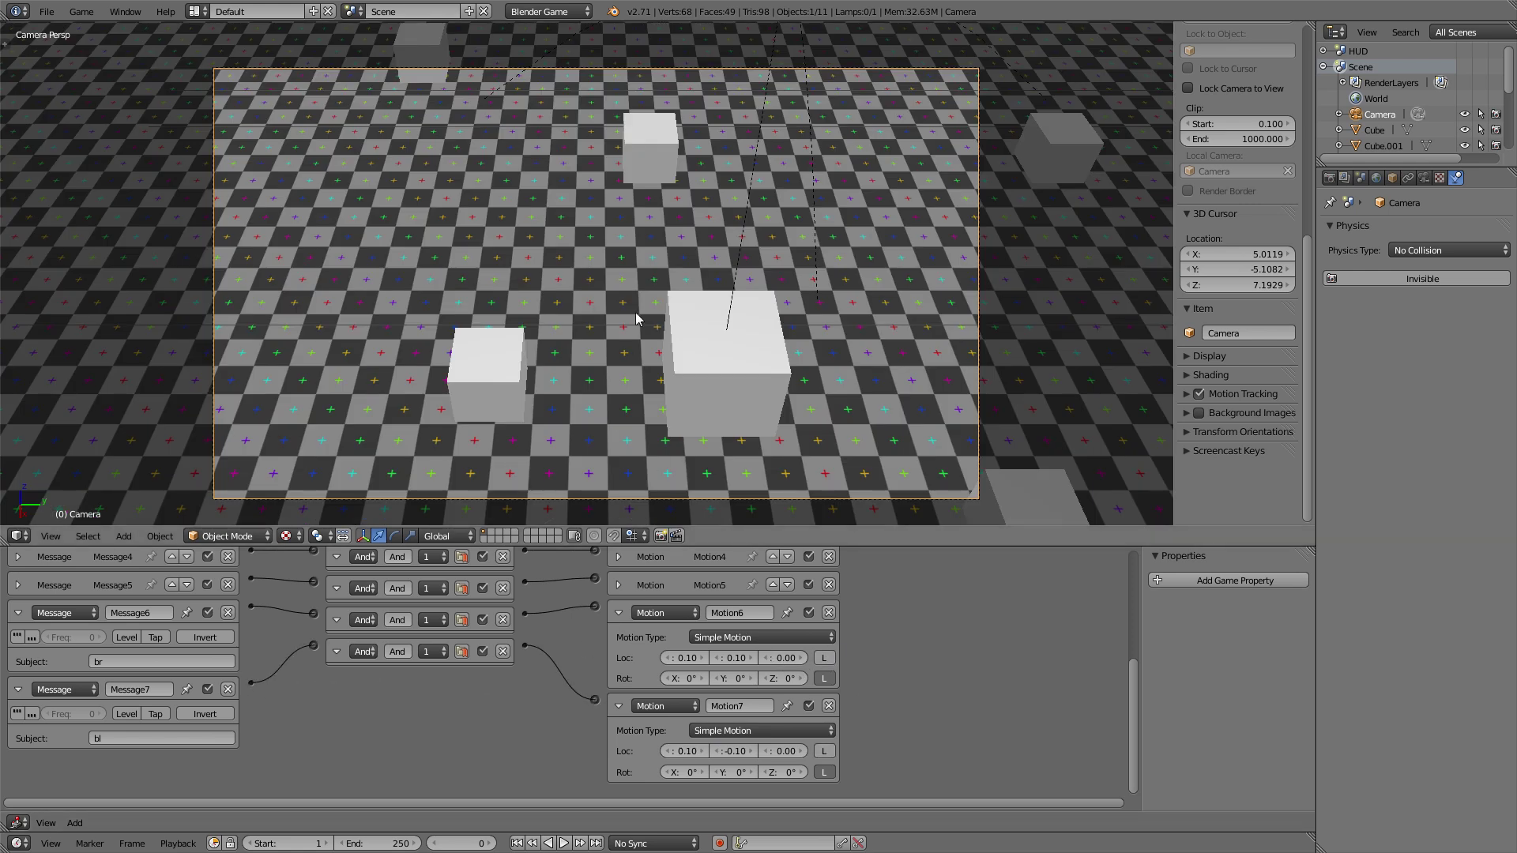
Run the game, pan the camera across the battlefield and click the vikings on the upper path.
key(p)
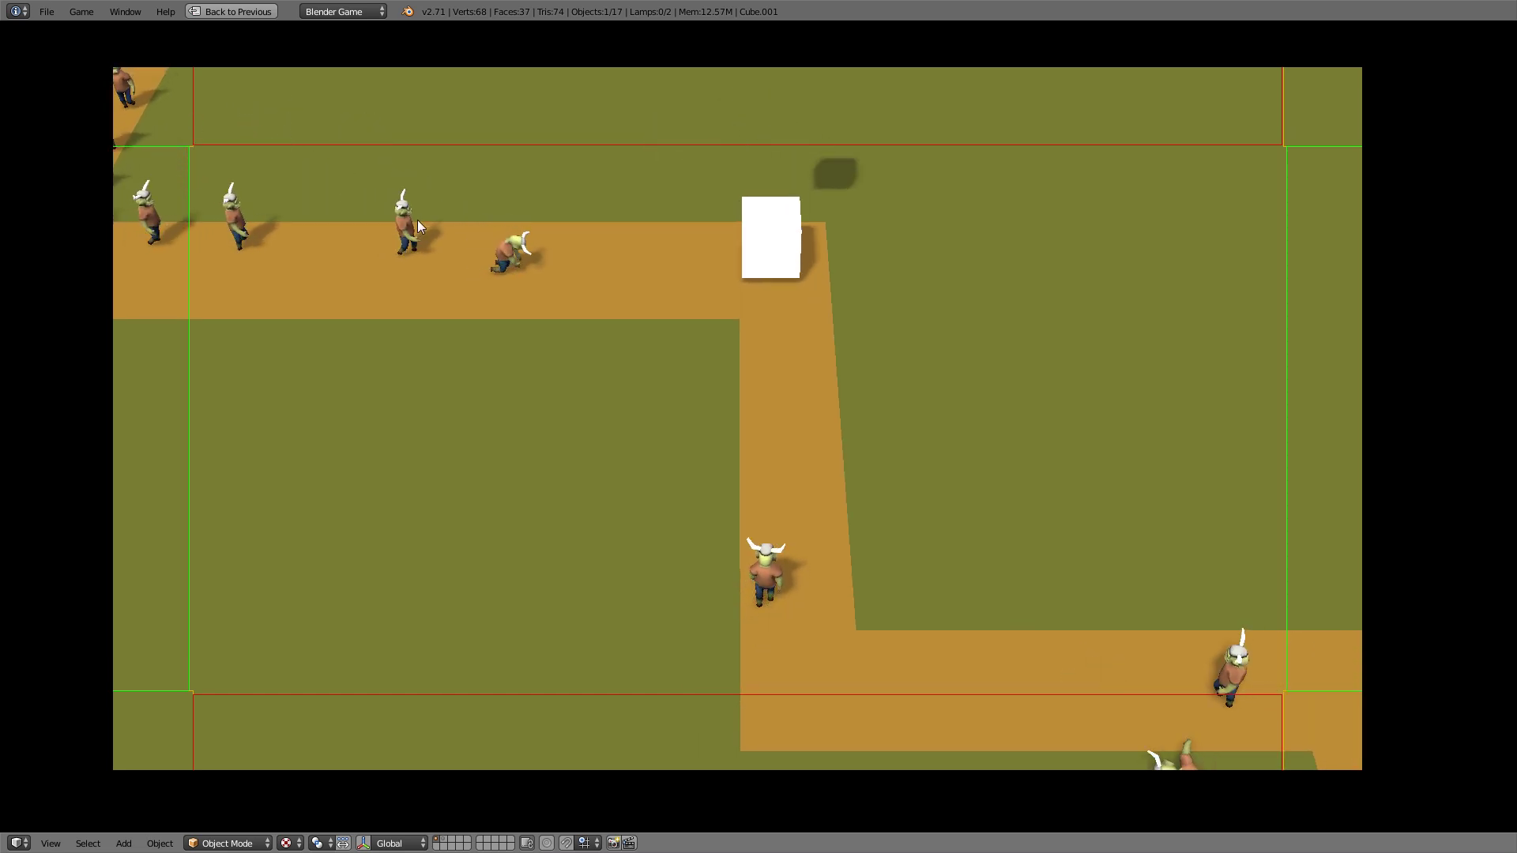
click(766, 511)
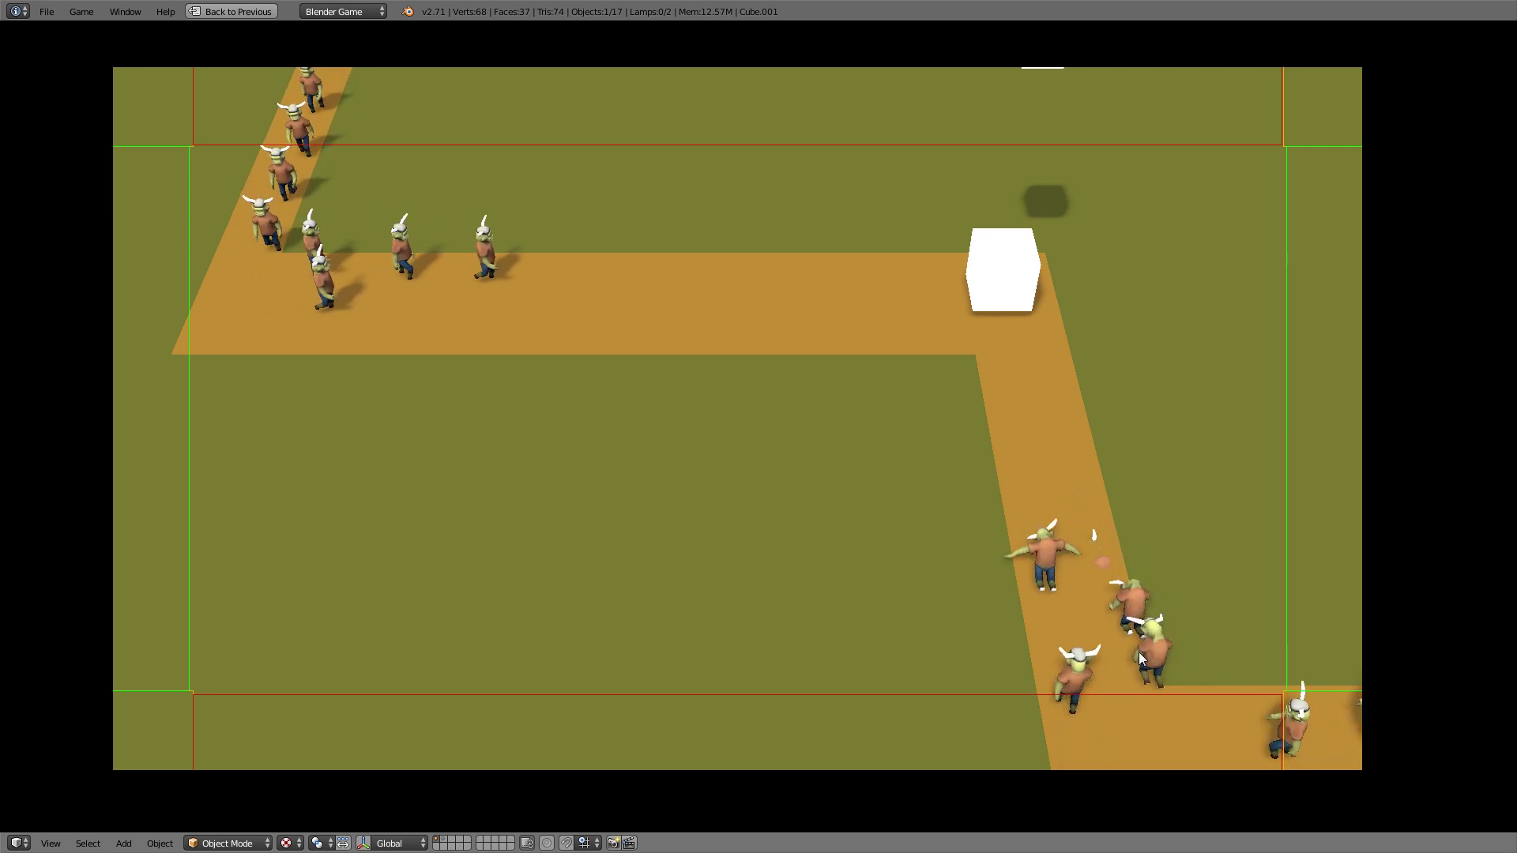
click(557, 273)
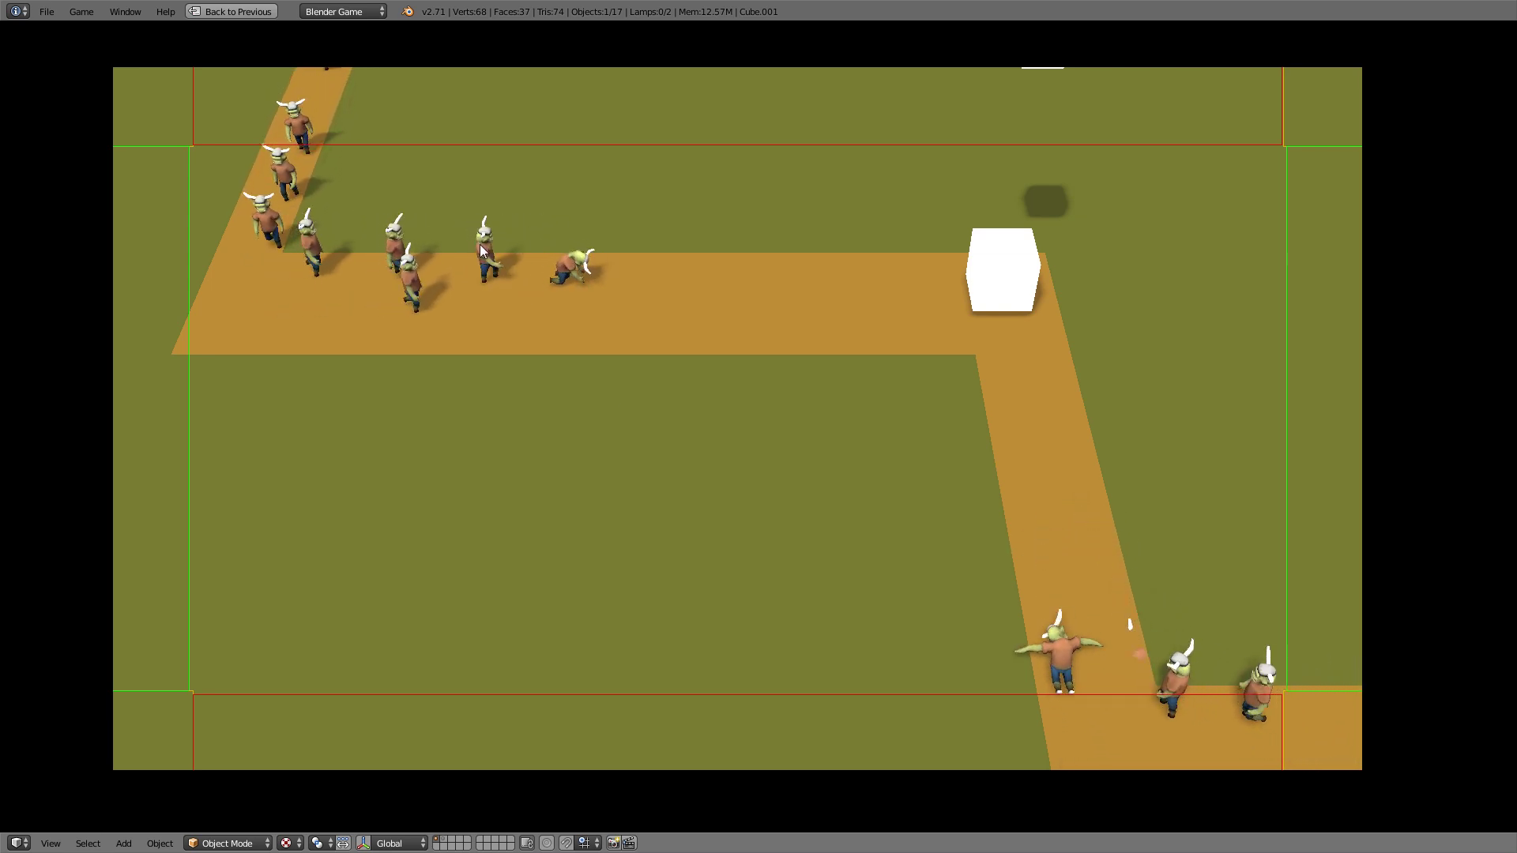